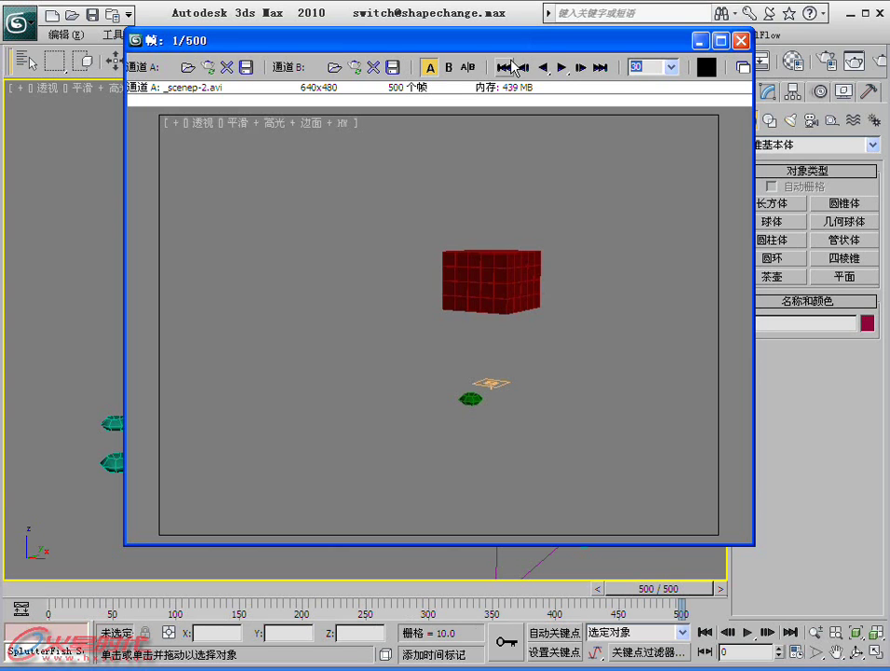
Step: Play the rendered _scenep-2.avi preview in the RAM Player and stop it at frame 339
left_click(562, 68)
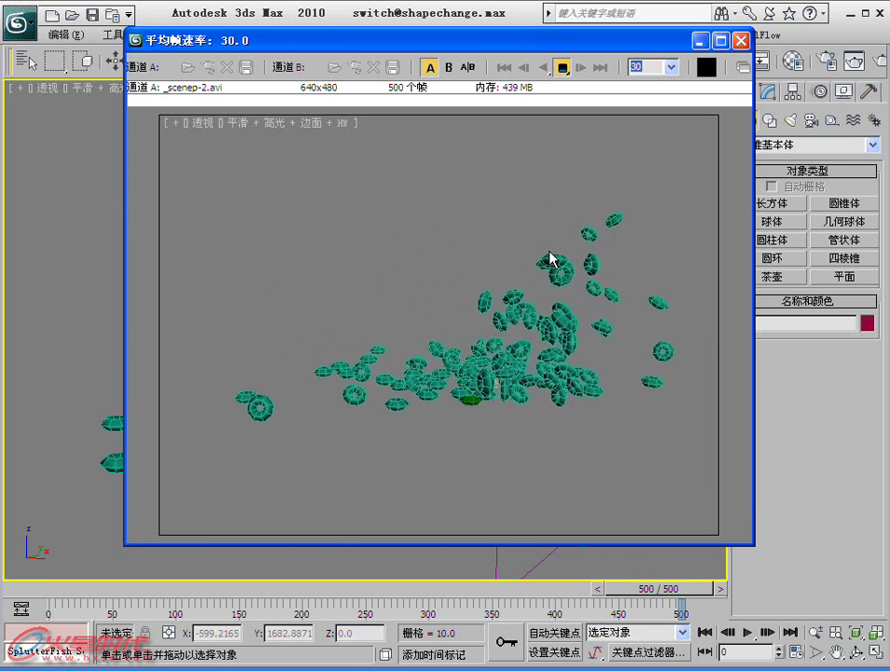
left_click(562, 68)
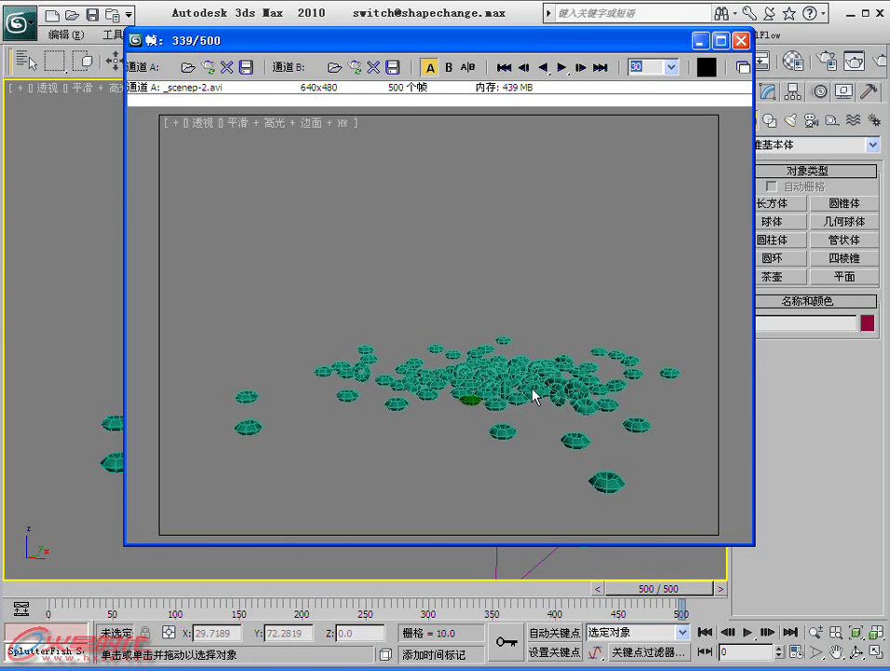
Step: Close the RAM Player and reset 3ds Max to an empty scene without saving
left_click(741, 41)
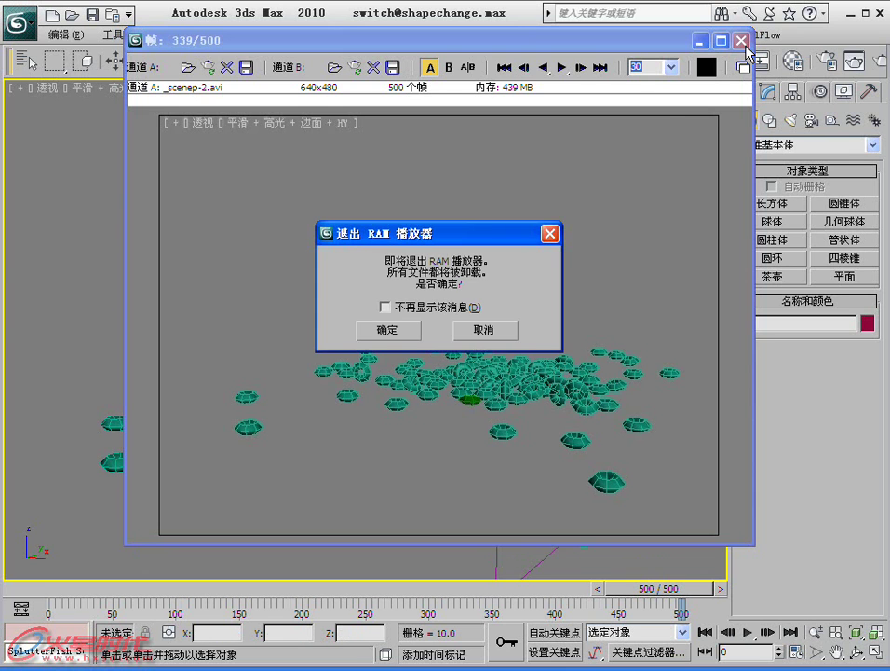
left_click(413, 329)
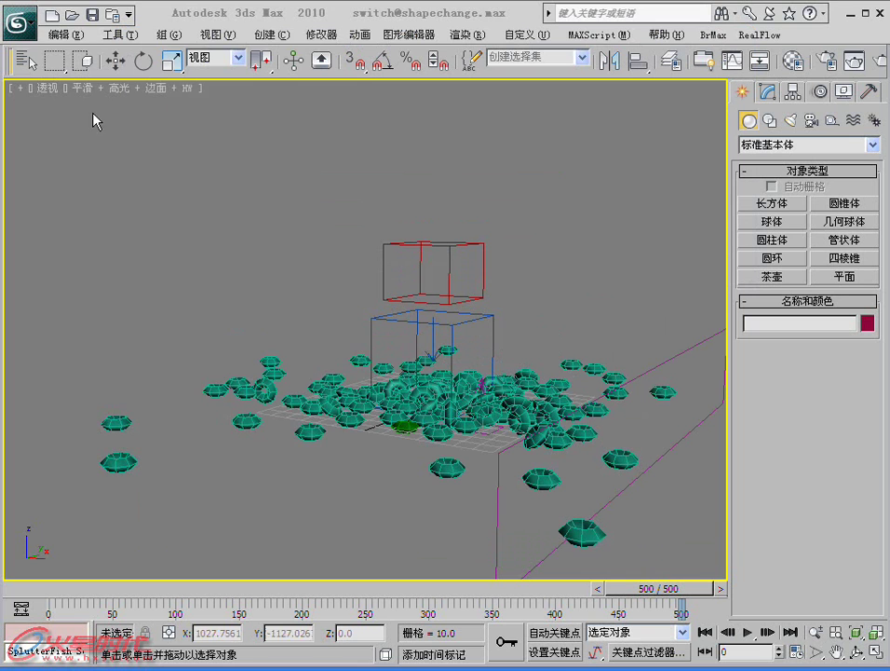
left_click(19, 17)
left_click(48, 99)
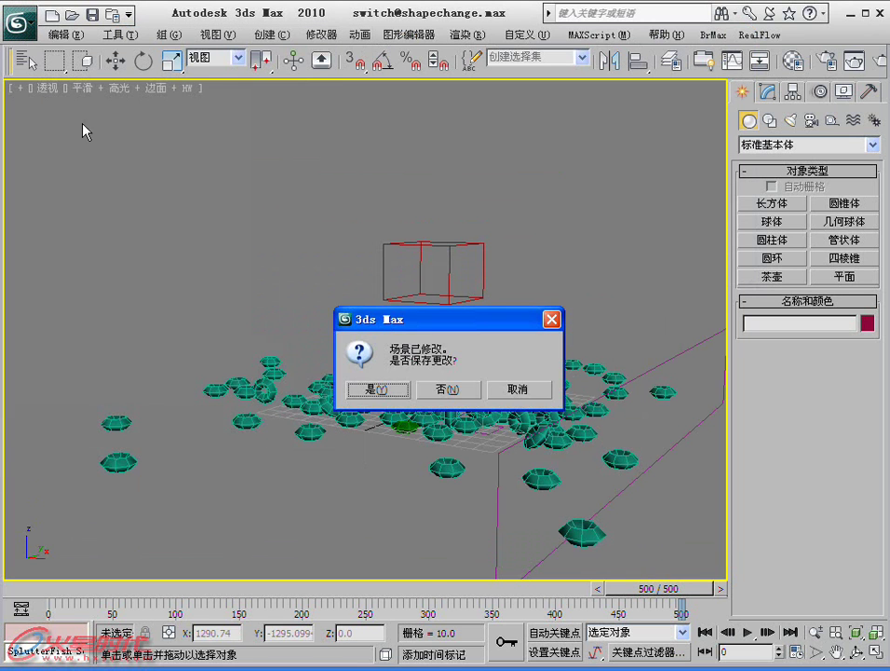
left_click(447, 389)
left_click(409, 375)
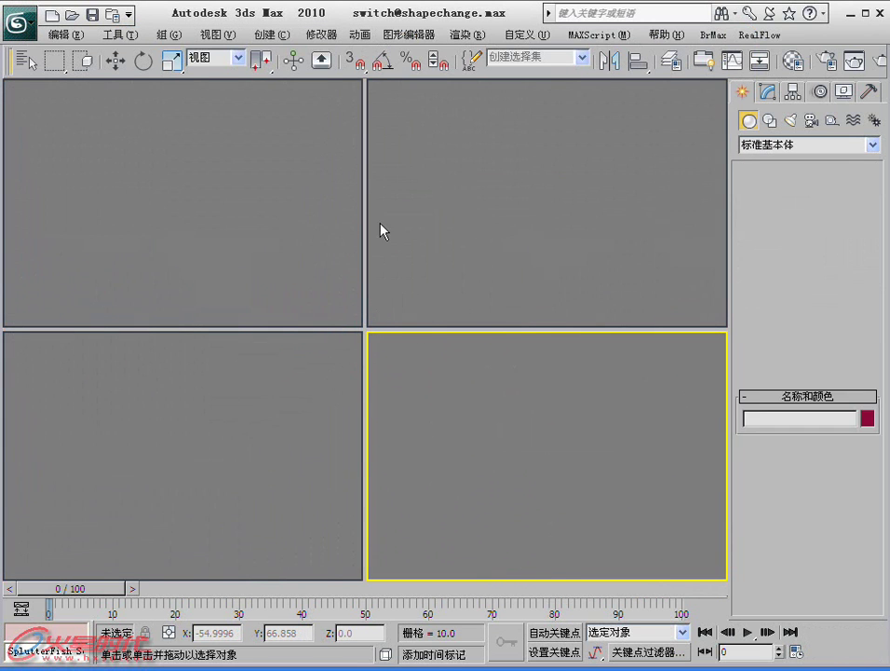
Step: Add a PhysX Flow system in Particle View and scrub to watch the box cube fall
left_click(399, 35)
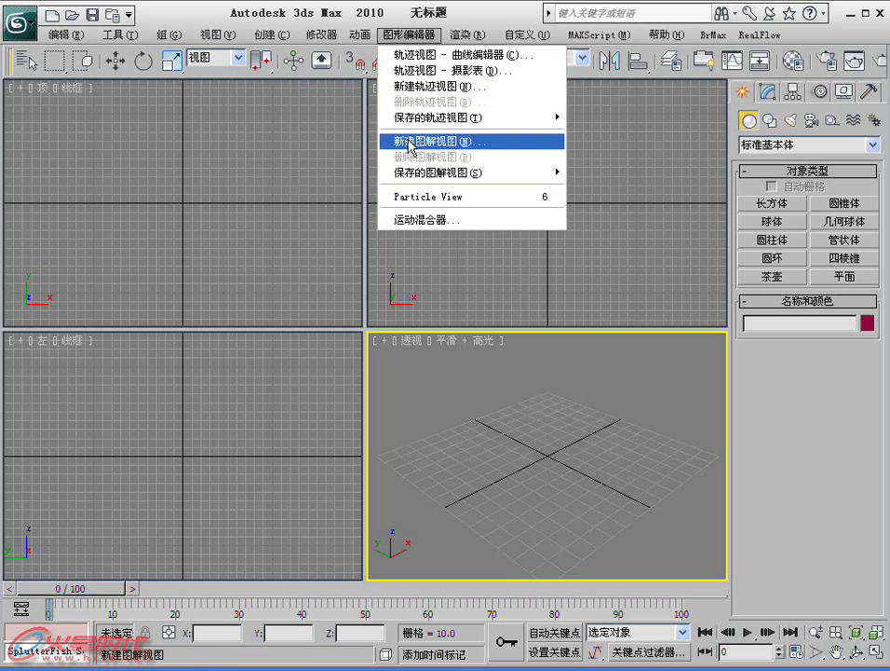
left_click(392, 198)
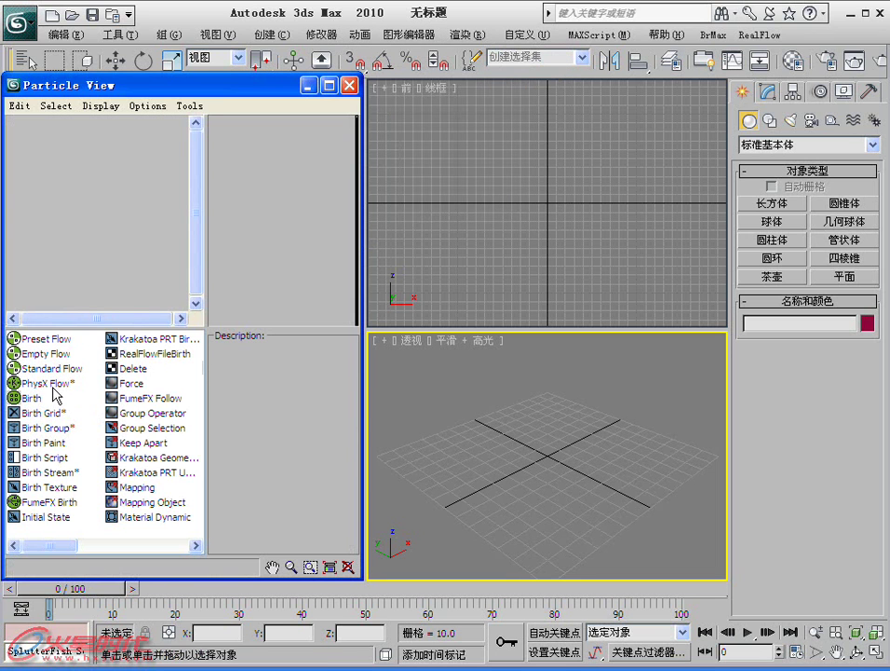
left_click_drag(54, 393, 28, 117)
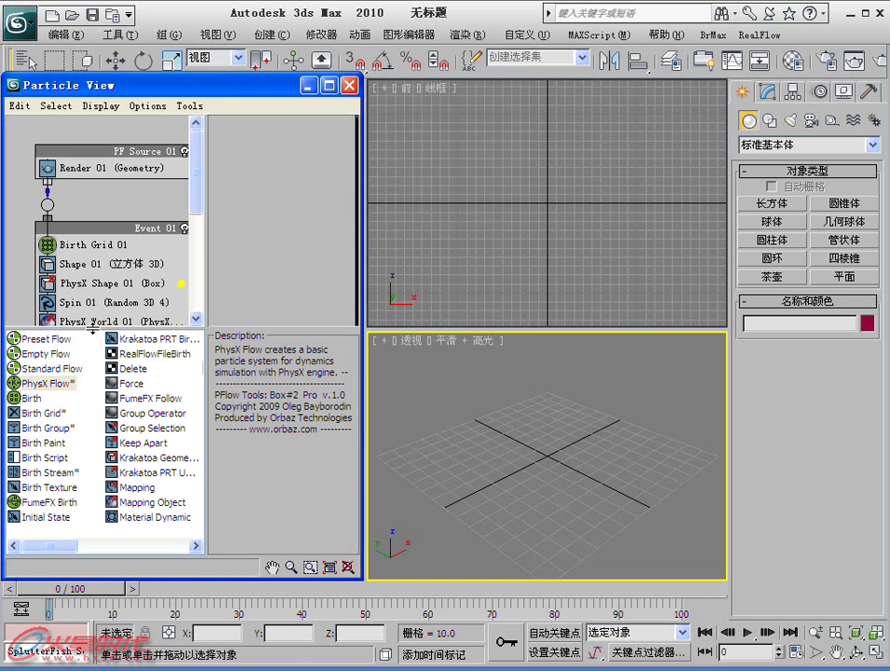
left_click_drag(92, 328, 92, 445)
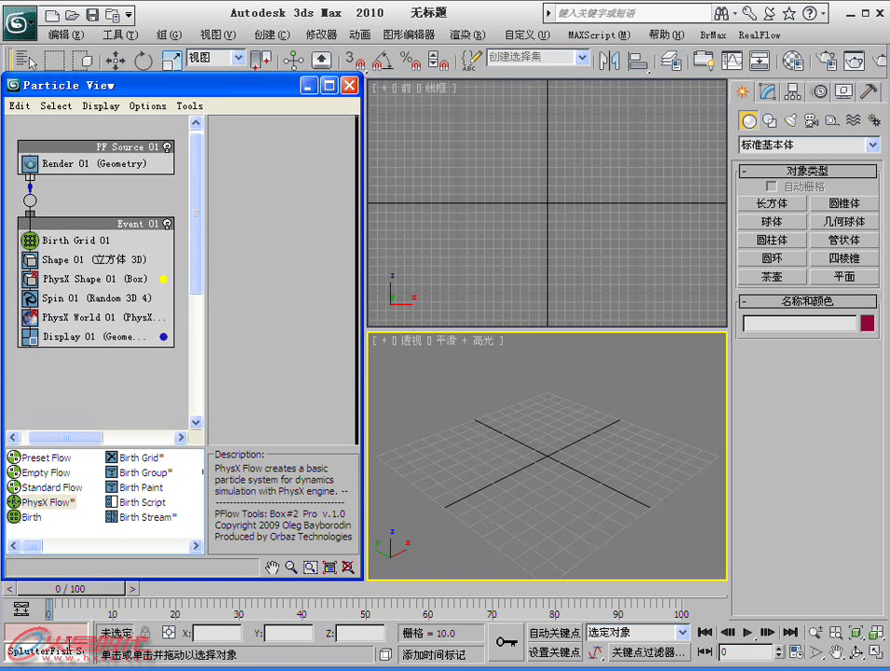
left_click_drag(73, 589, 270, 590)
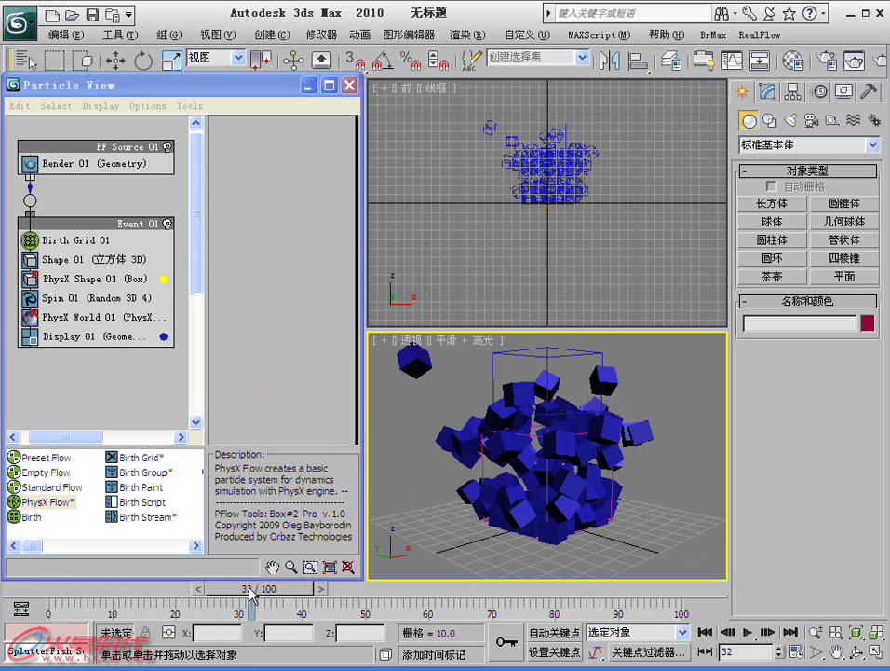
left_click_drag(51, 591, 143, 594)
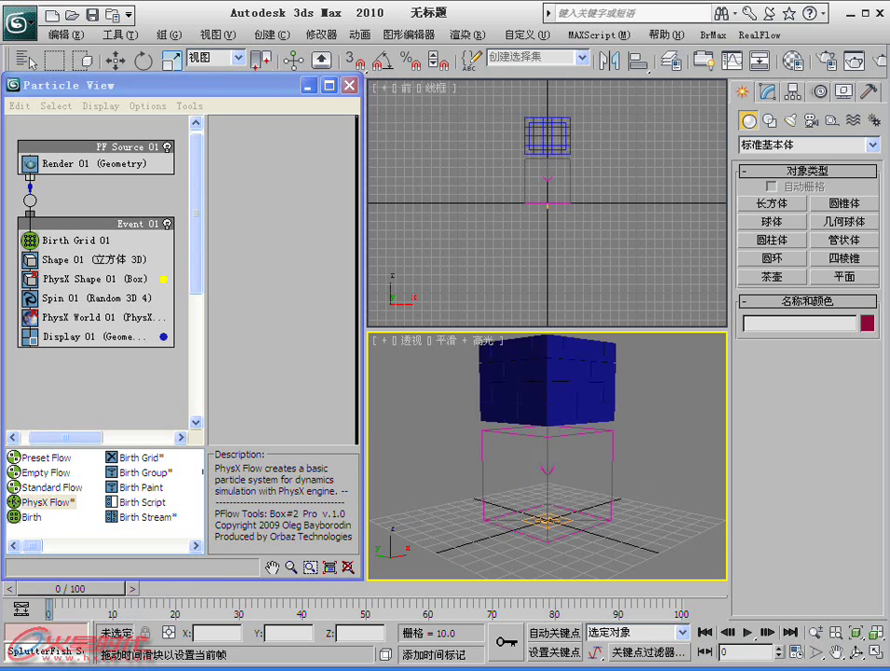
Step: Create a Wind01 force space warp below the particle cube
key("Home")
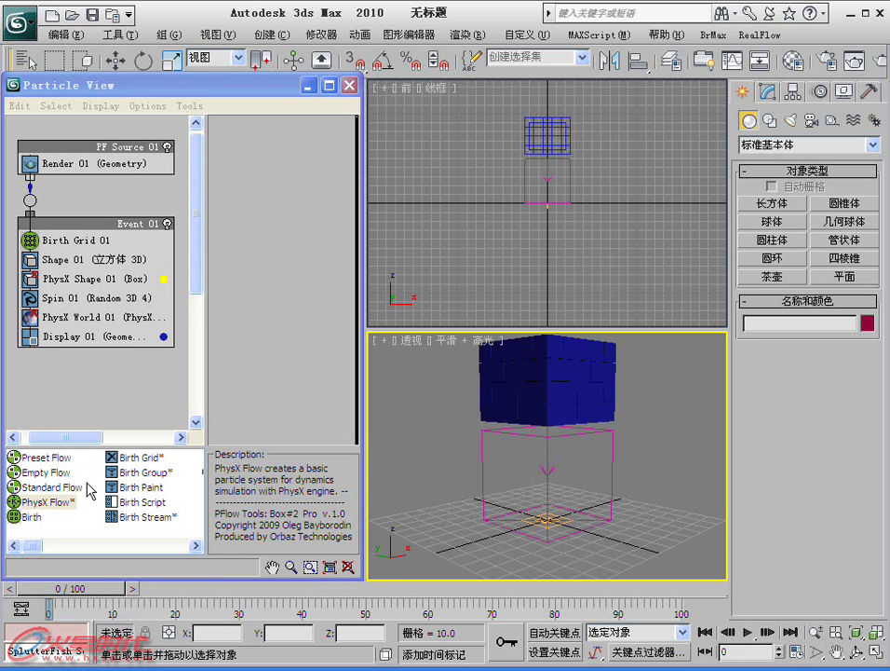
left_click(840, 120)
left_click(853, 120)
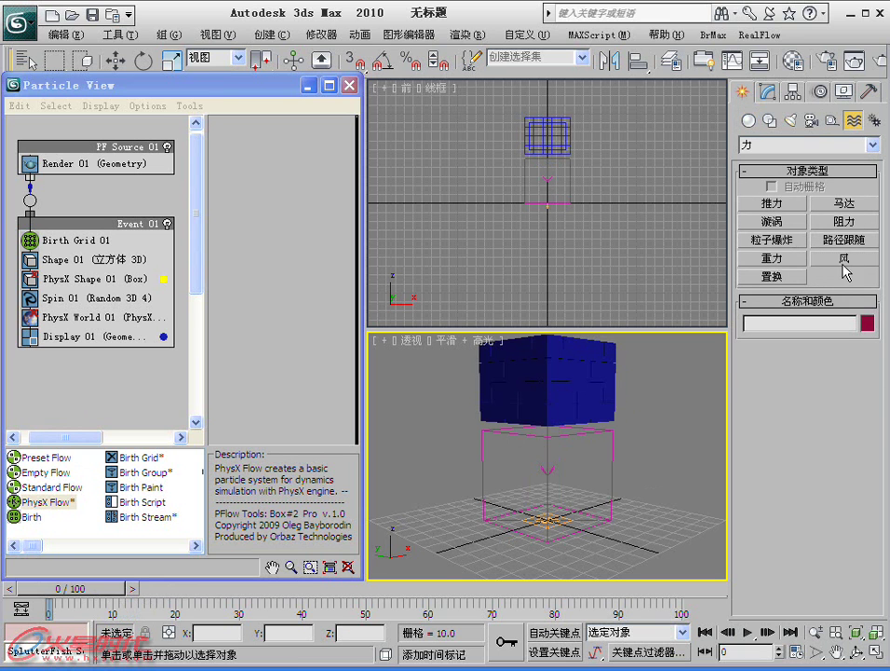
left_click(844, 258)
left_click_drag(615, 527, 607, 536)
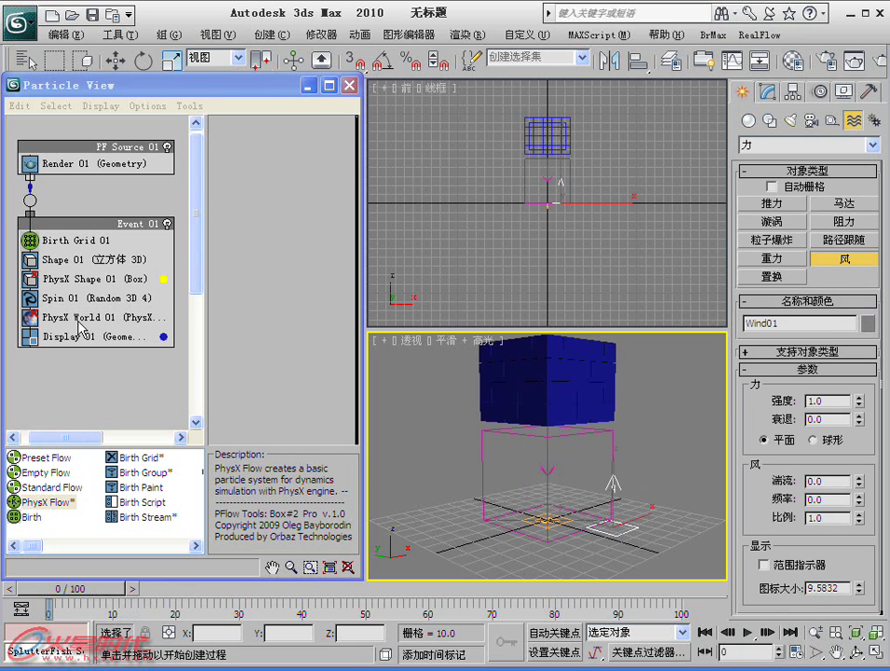
Step: Insert a PhysX Force operator between Spin 01 and PhysX World 01
left_click_drag(40, 547, 71, 549)
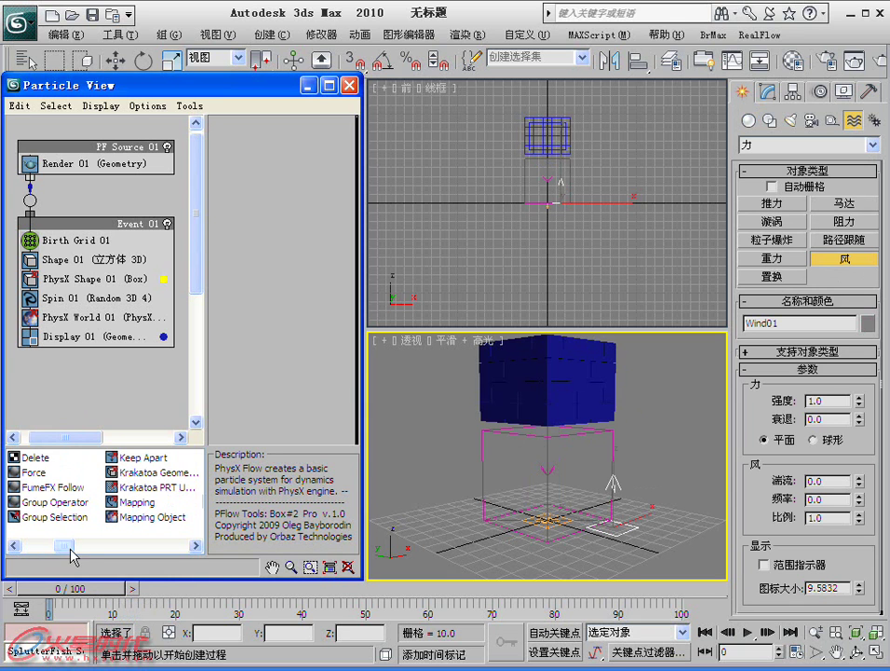
left_click(76, 547)
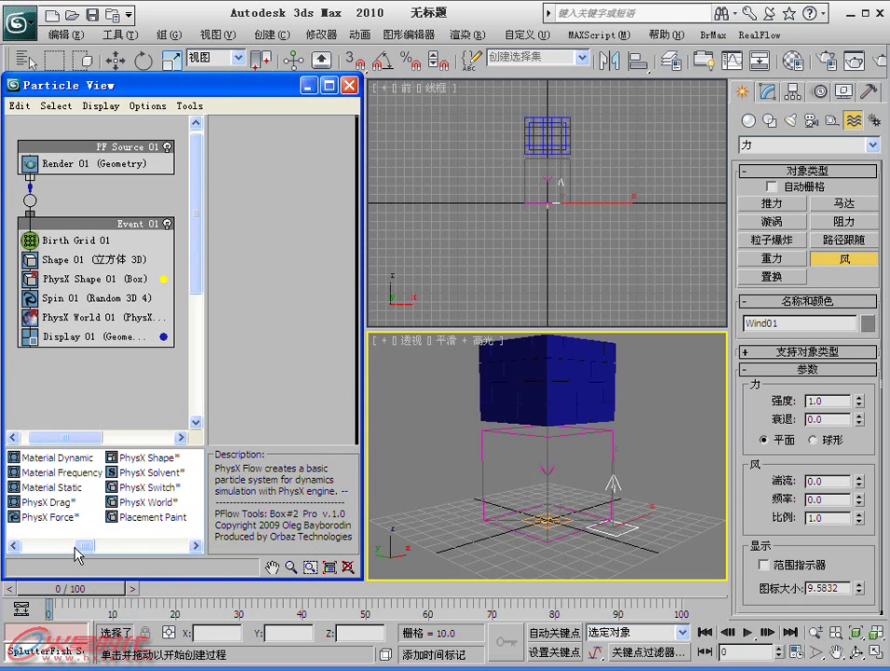
left_click_drag(52, 516, 102, 308)
Step: Link Wind01 to PhysX Force 01 and scrub a few frames to test it
left_click(94, 316)
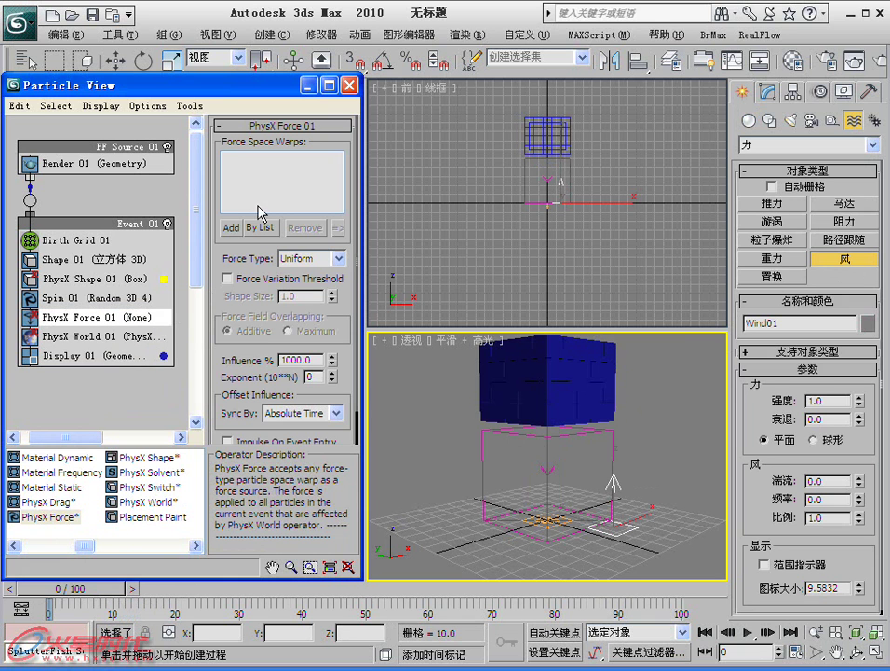
left_click(232, 227)
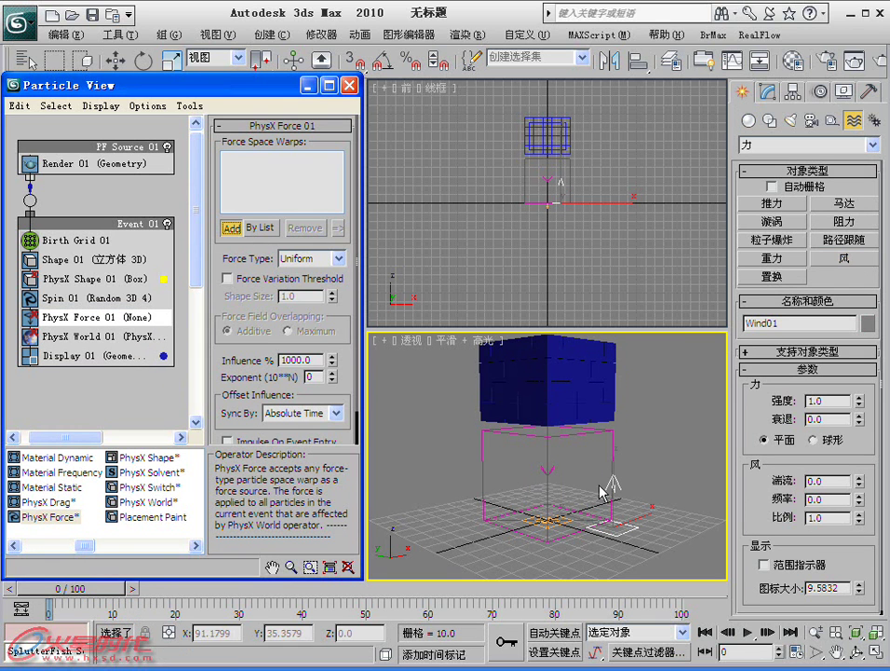
left_click(612, 534)
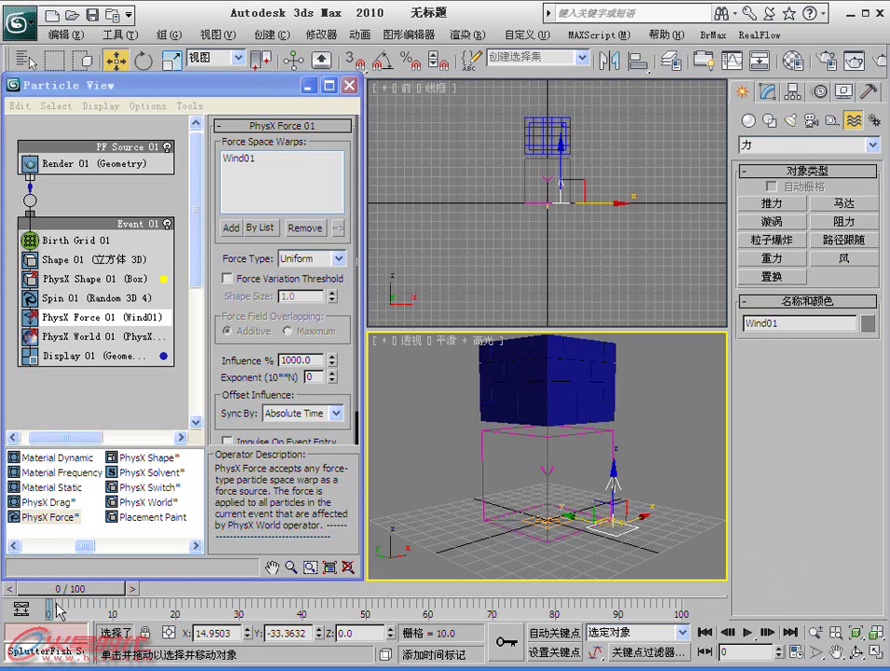
mouse_move(58, 589)
left_mouse_down()
mouse_move(112, 601)
mouse_move(51, 601)
left_mouse_up()
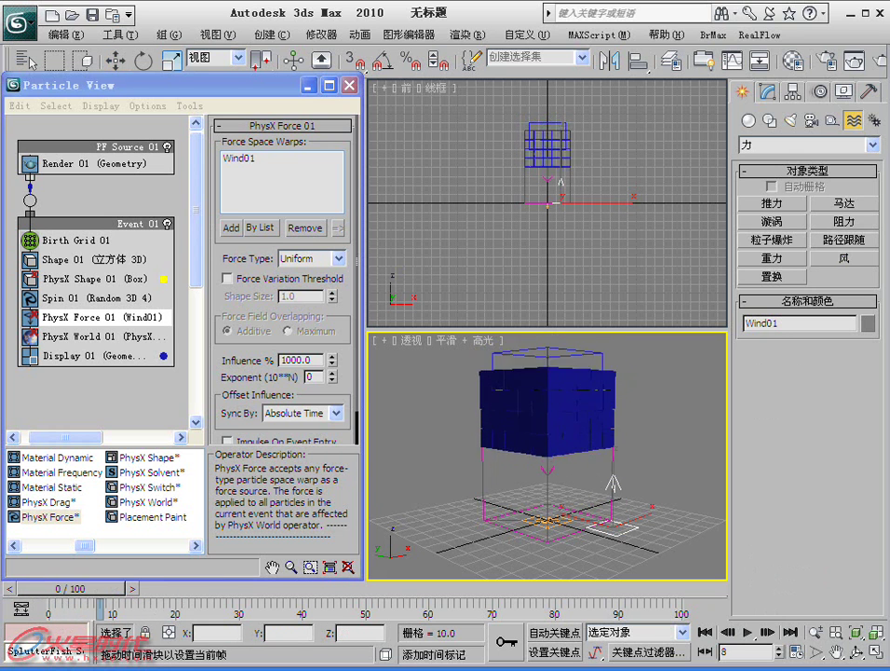
key("w")
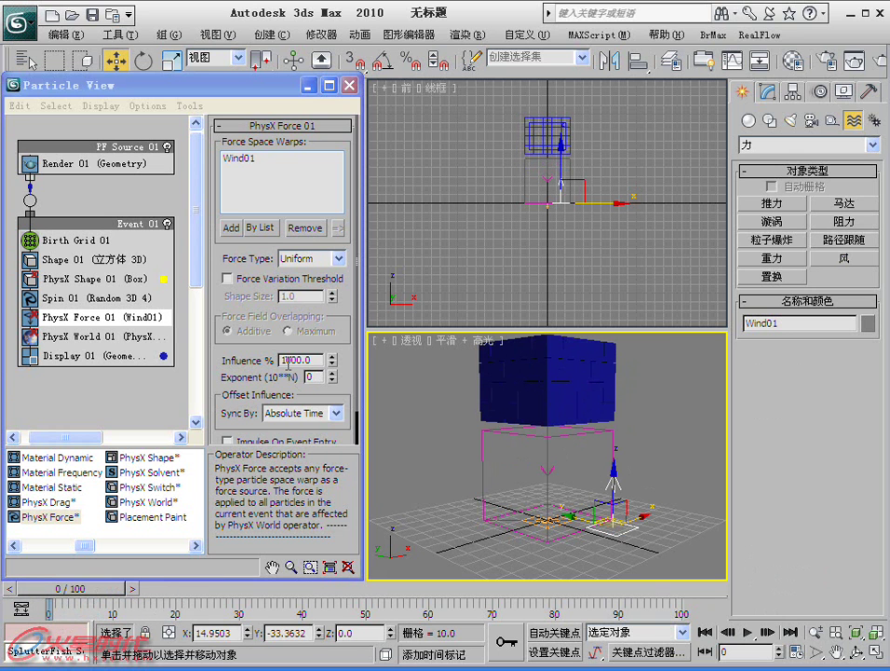
Step: Try a force exponent of 1, then set it back to 0 while previewing
left_click(285, 361)
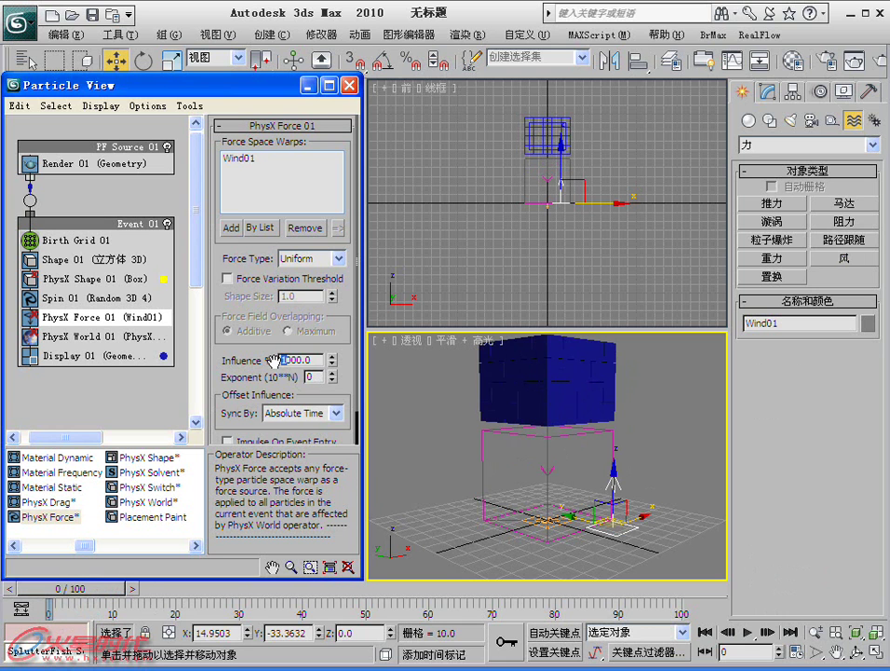
left_click(334, 373)
mouse_move(107, 589)
left_mouse_down()
mouse_move(180, 590)
mouse_move(4, 584)
left_mouse_up()
key("w")
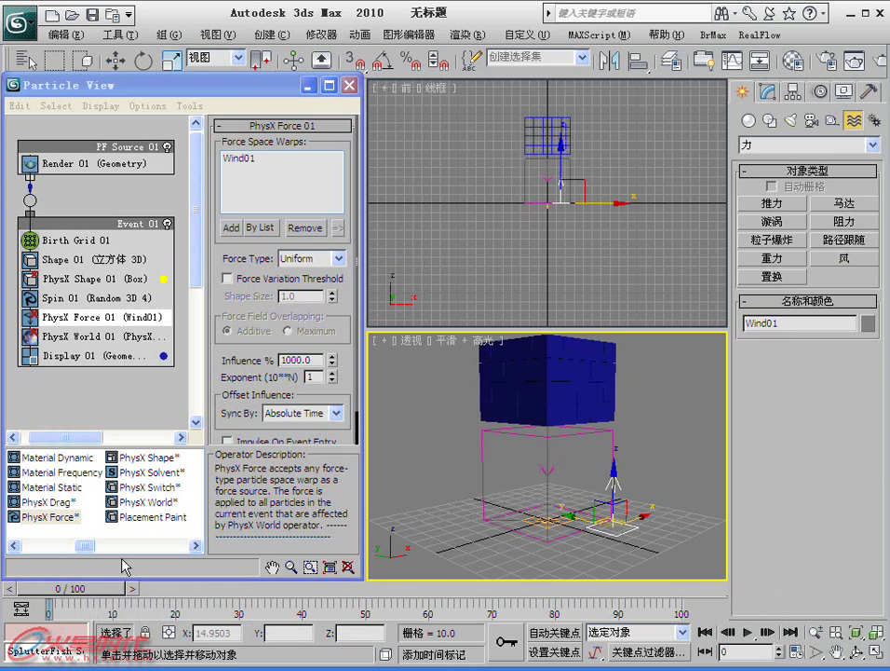
left_click(333, 378)
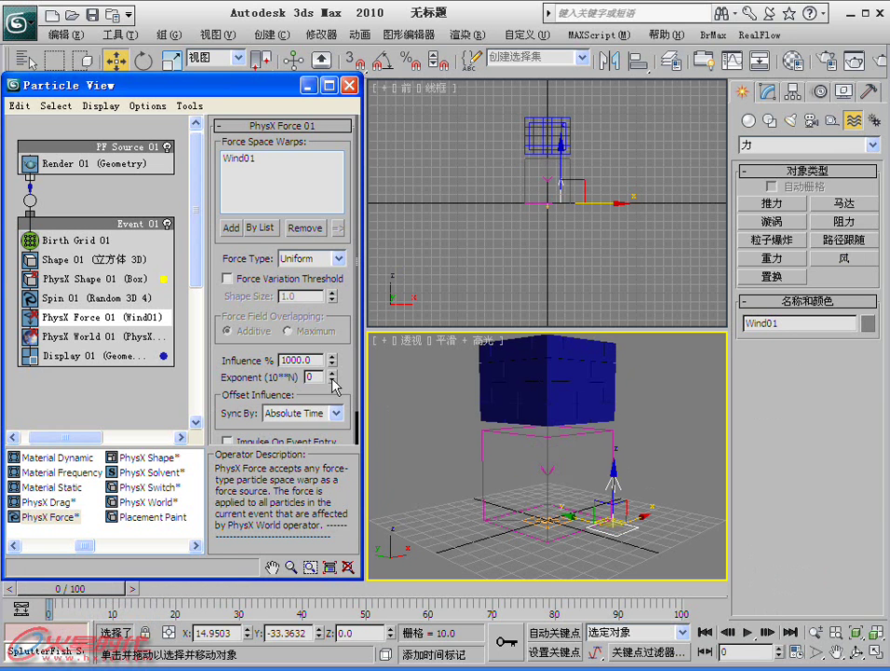
mouse_move(62, 588)
left_mouse_down()
mouse_move(152, 599)
mouse_move(326, 588)
left_mouse_up()
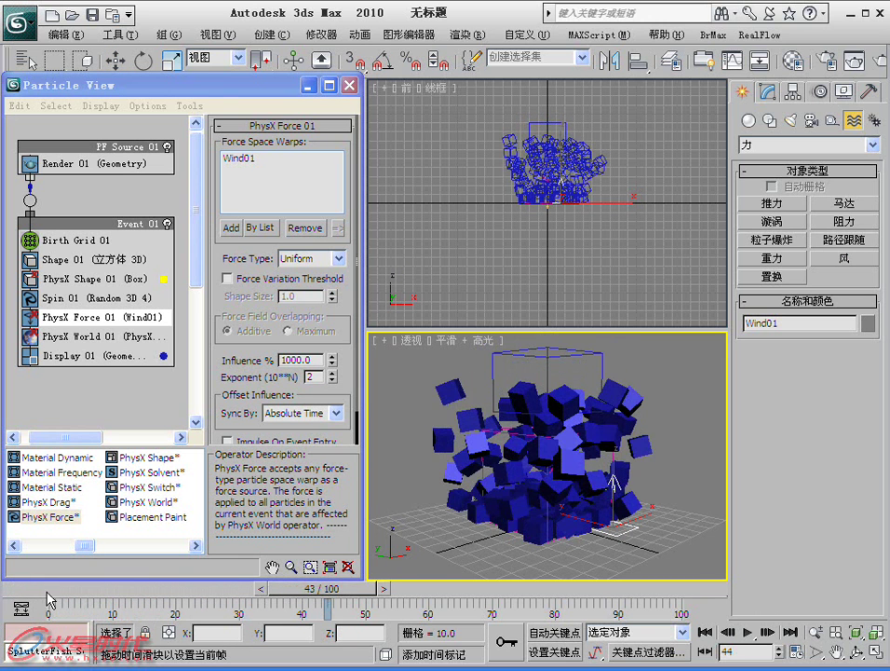
key("Home")
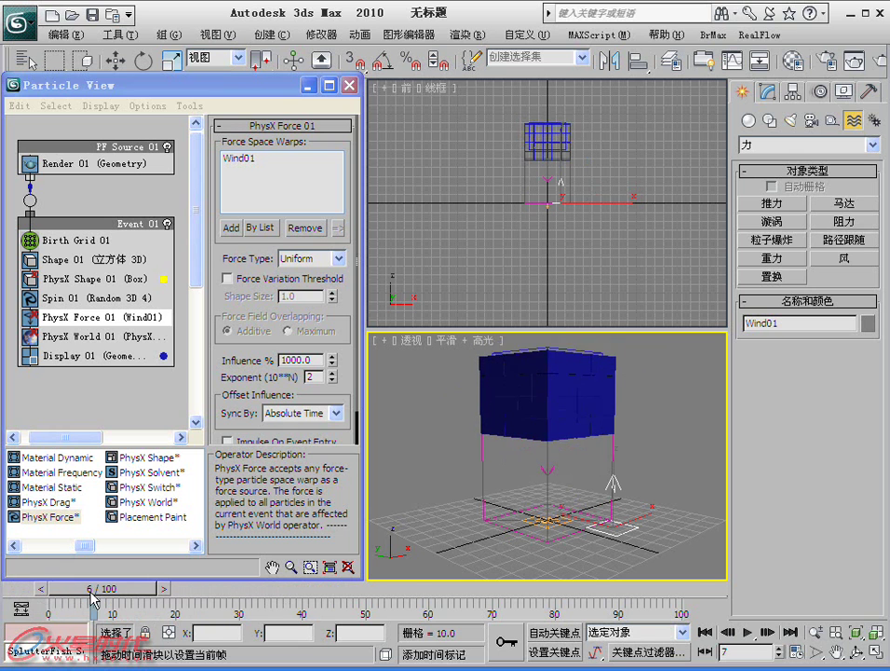
key("w")
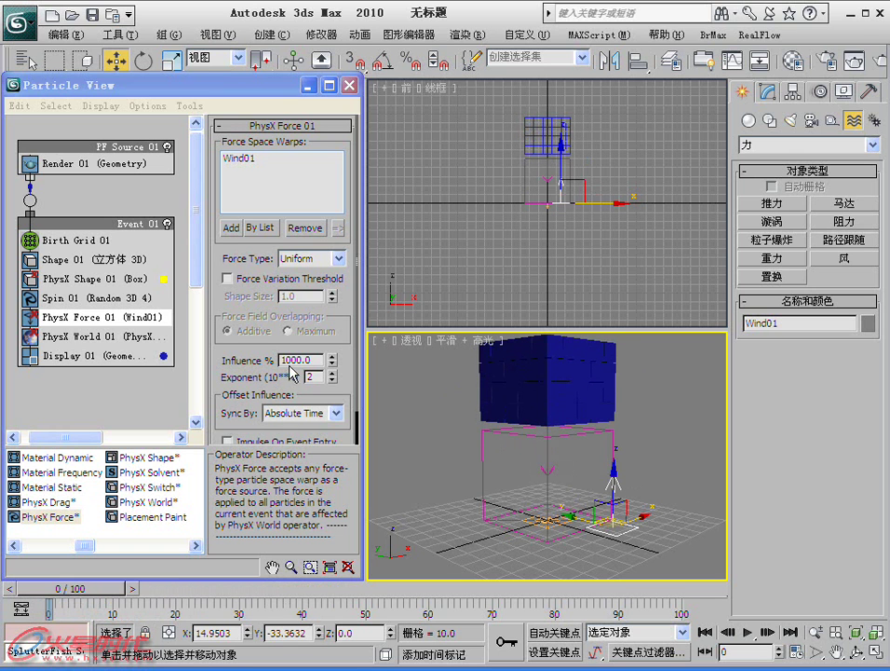
Step: Lower PhysX Force 01's Influence % to 5000, preview, then disable the operator
left_click(285, 360)
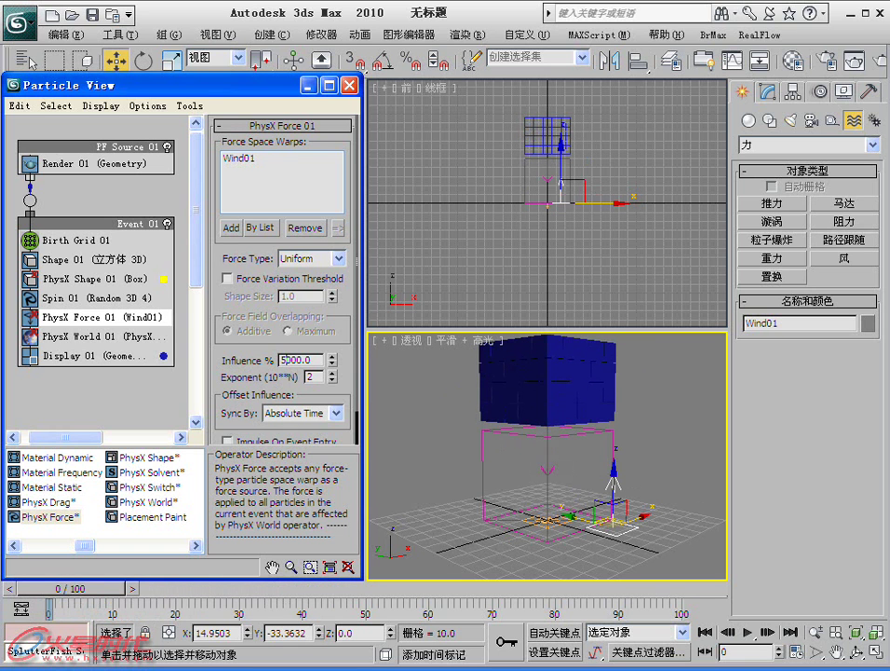
double_click(285, 360)
mouse_move(67, 589)
left_mouse_down()
mouse_move(108, 589)
mouse_move(35, 589)
left_mouse_up()
key("w")
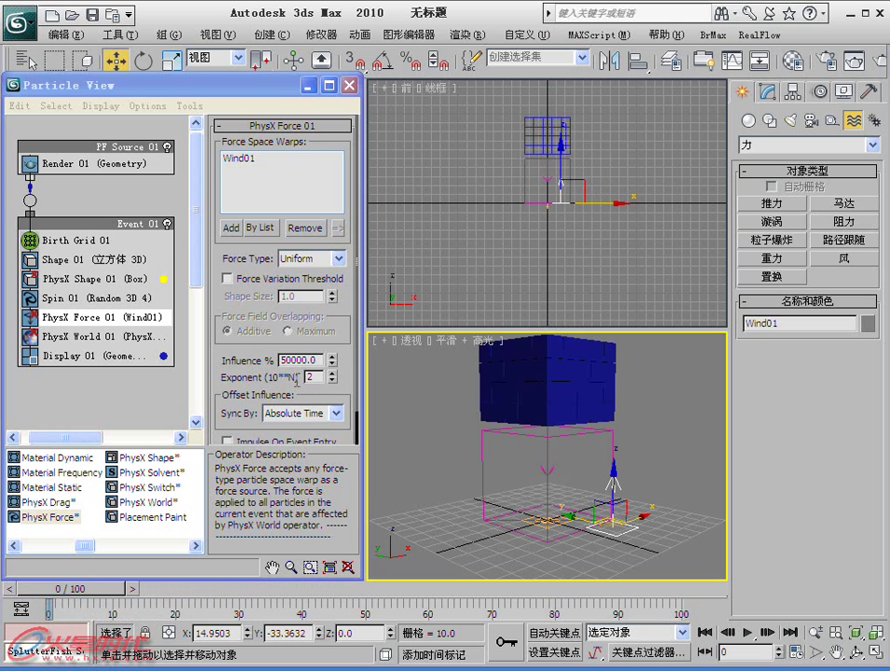
left_click(306, 362)
type("5000")
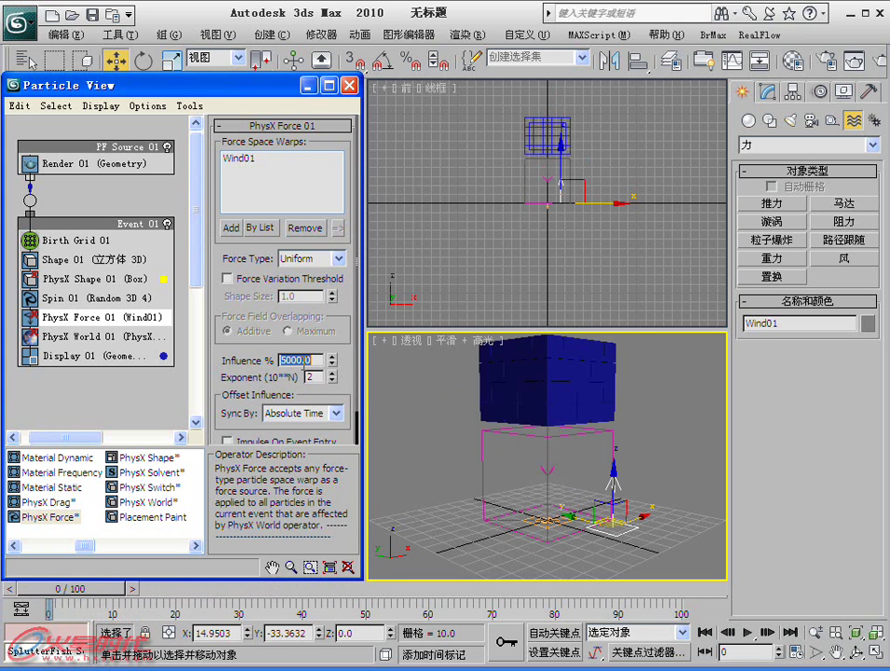
left_click_drag(74, 589, 178, 593)
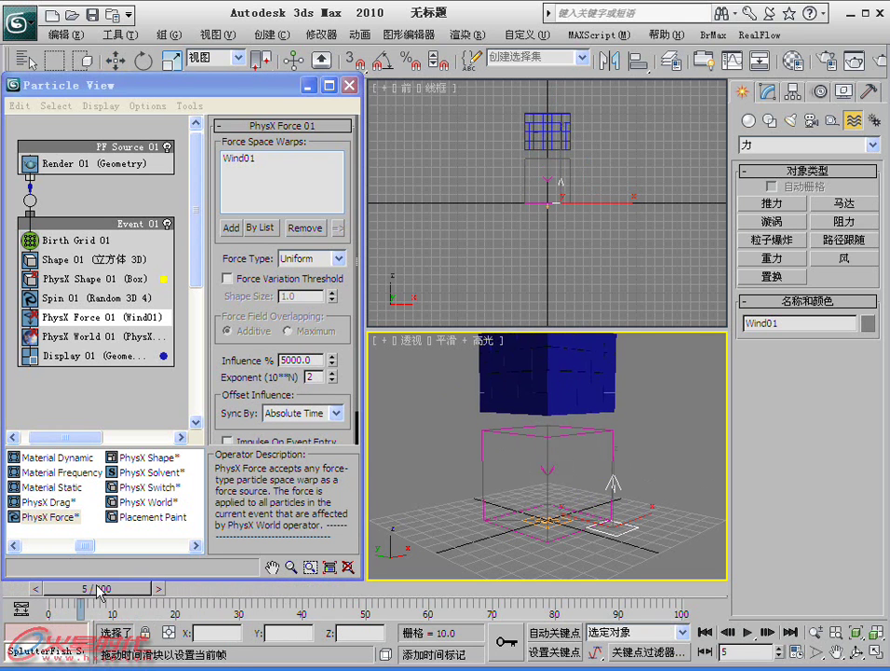
key("w")
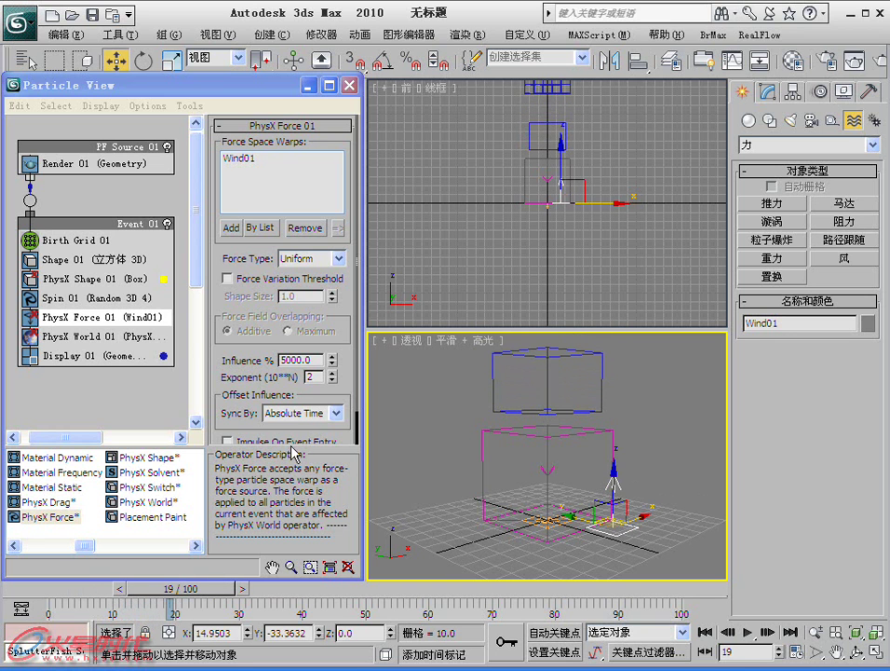
left_click(31, 317)
mouse_move(38, 589)
left_mouse_down()
mouse_move(53, 606)
mouse_move(42, 596)
left_mouse_up()
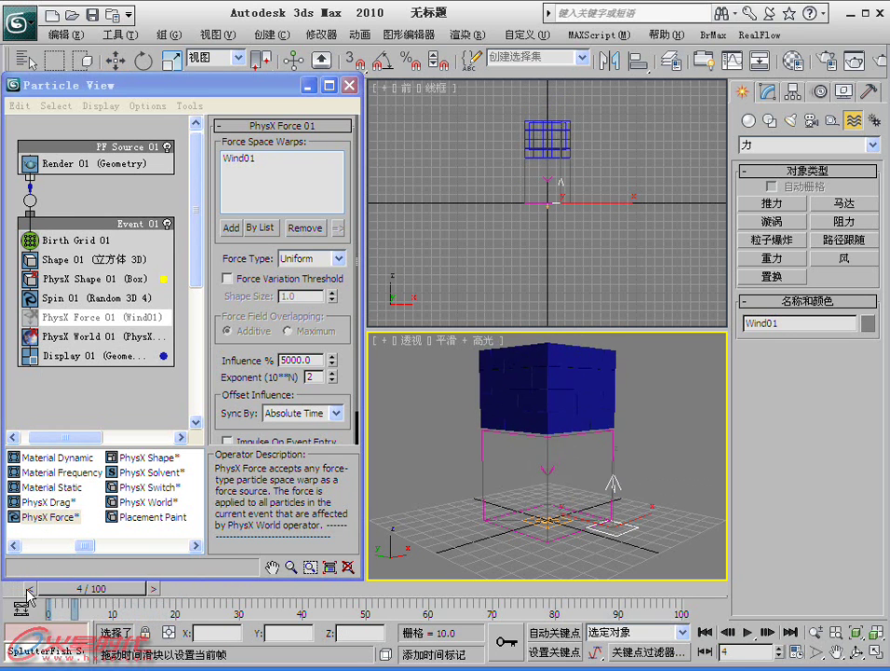
Step: Re-enable PhysX Force 01 and insert a PhysX Switch operator after it
key("w")
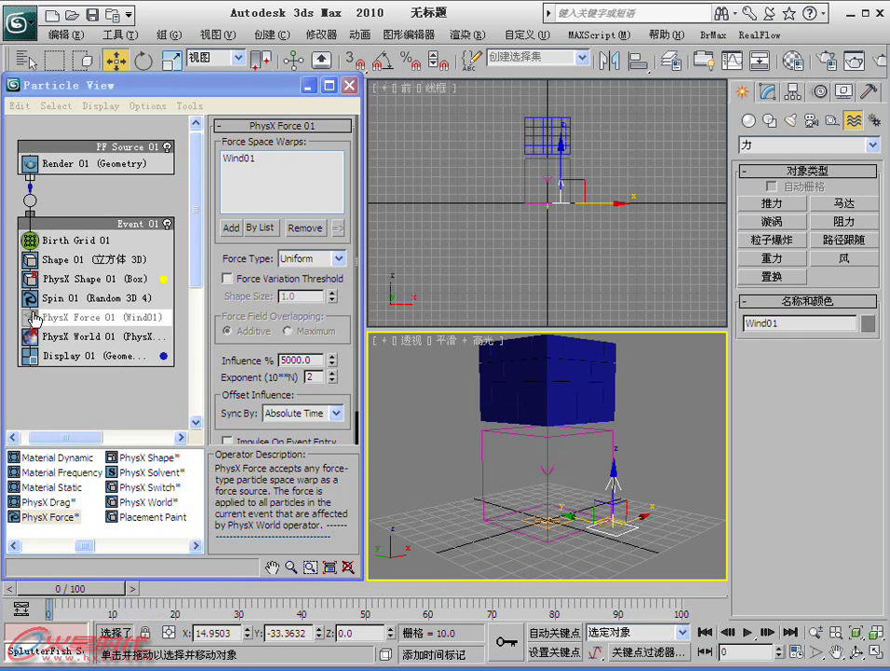
left_click(31, 316)
scroll(249, 361, "down", 2)
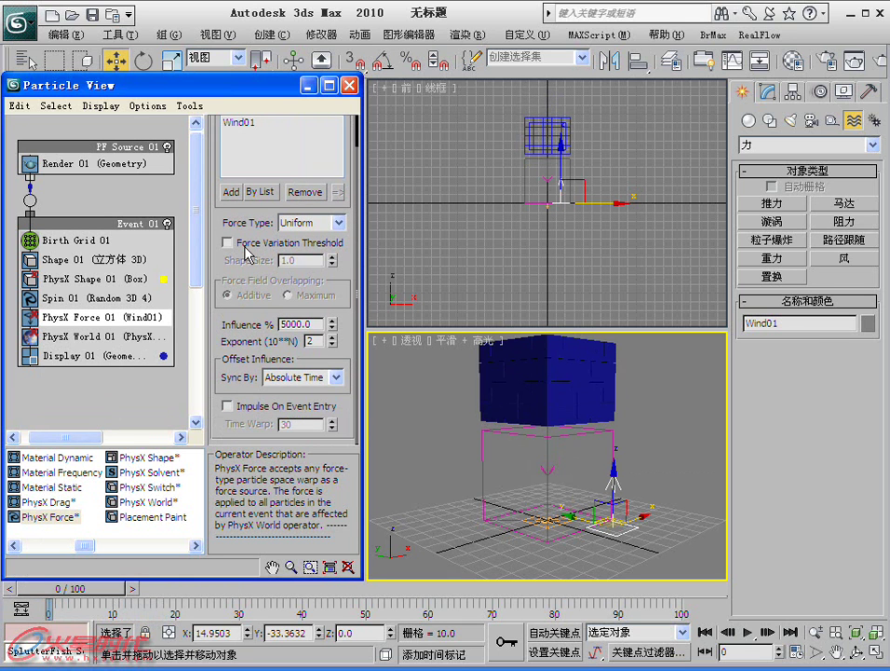
mouse_move(93, 550)
left_mouse_down()
mouse_move(71, 545)
mouse_move(79, 551)
left_mouse_up()
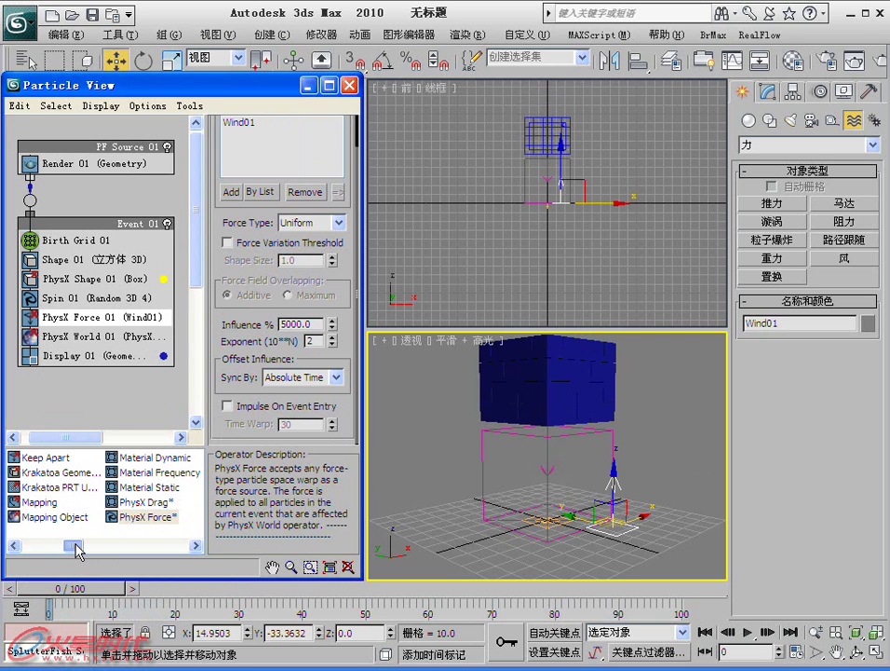
left_click_drag(77, 549, 86, 550)
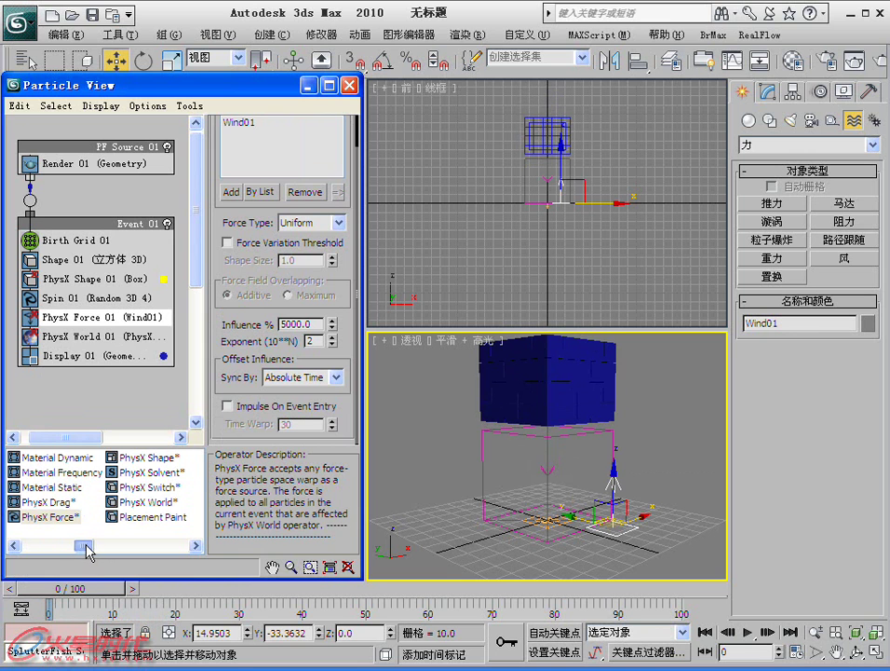
left_click_drag(158, 498, 127, 337)
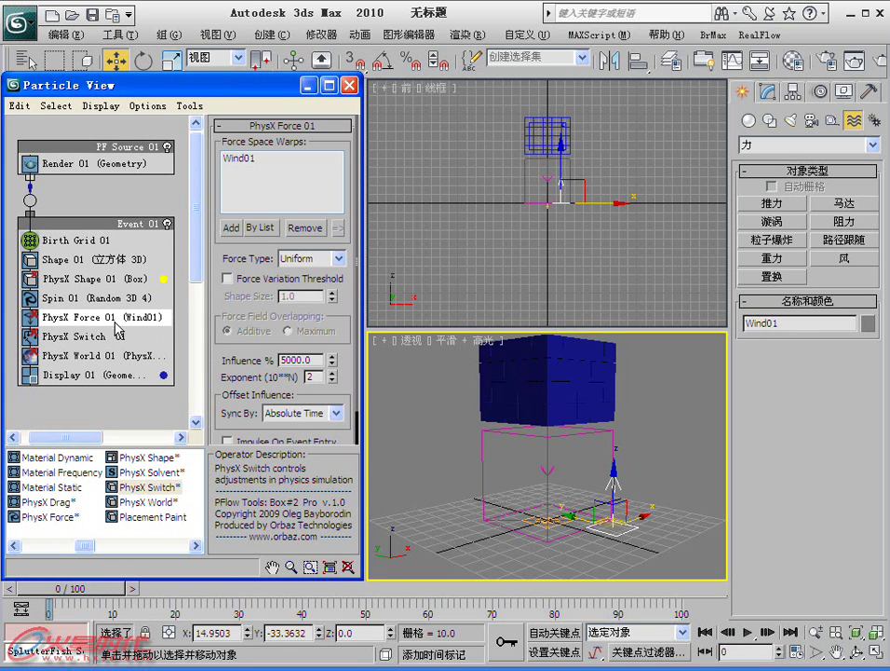
Step: Turn on Apply Anti-Gravity in PhysX Switch 01, comparing the fall with it off
left_click(122, 339)
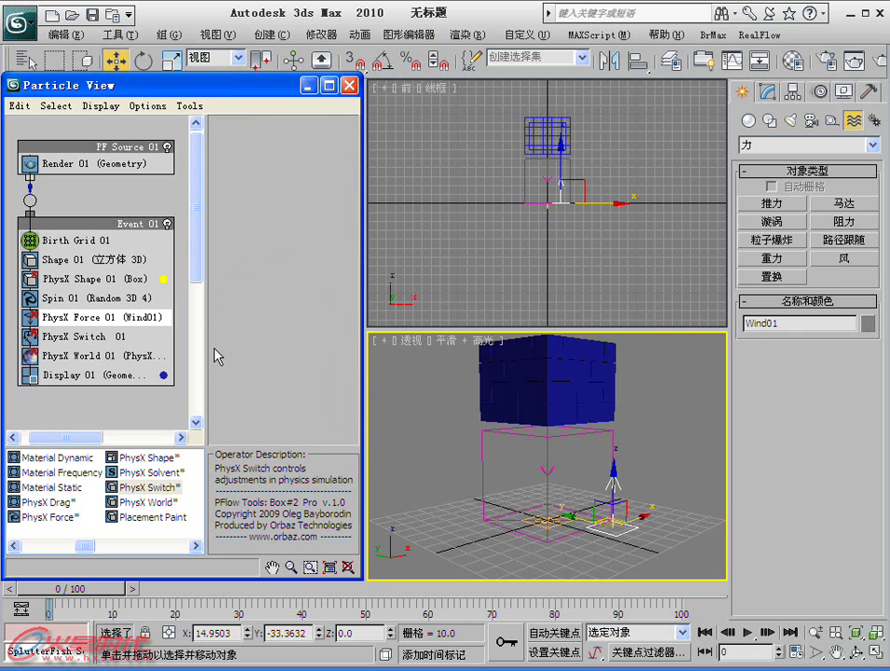
scroll(250, 281, "down", 3)
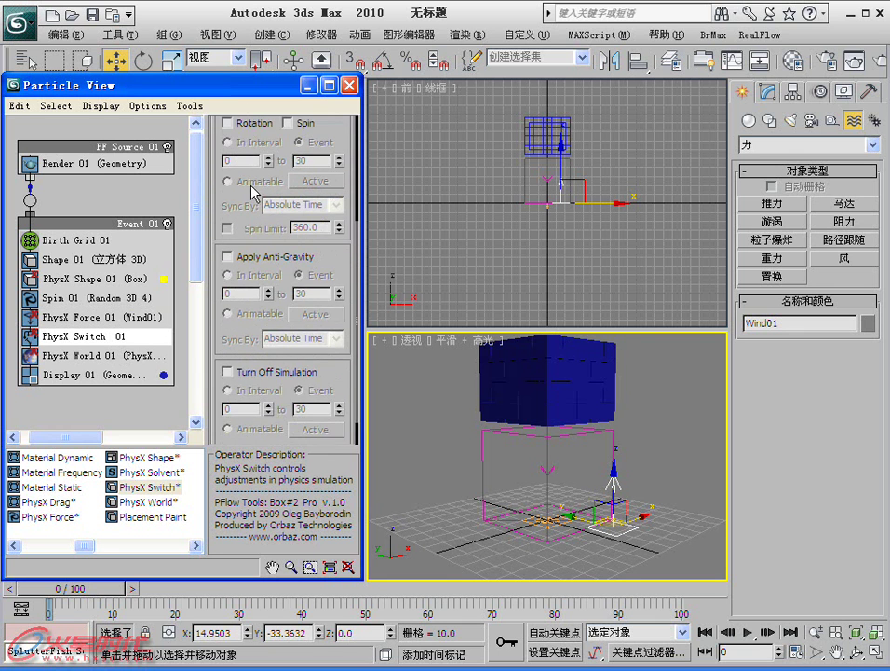
scroll(253, 317, "down", 2)
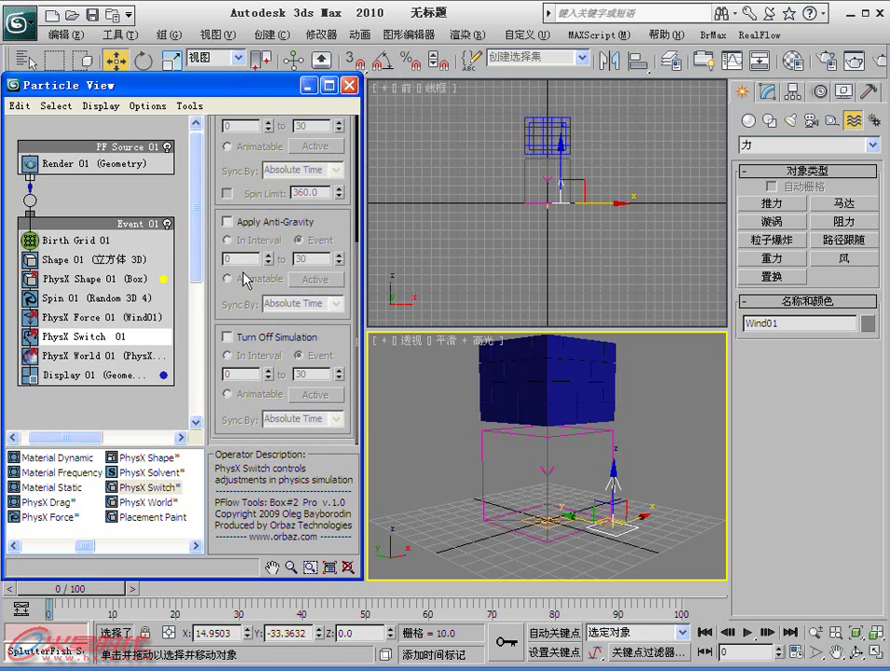
left_click(227, 223)
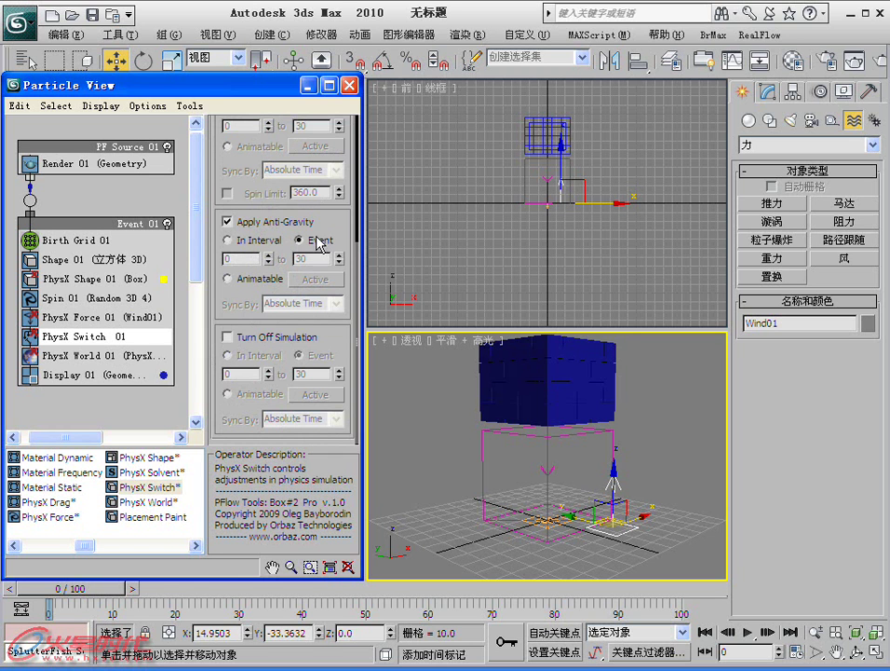
key("q")
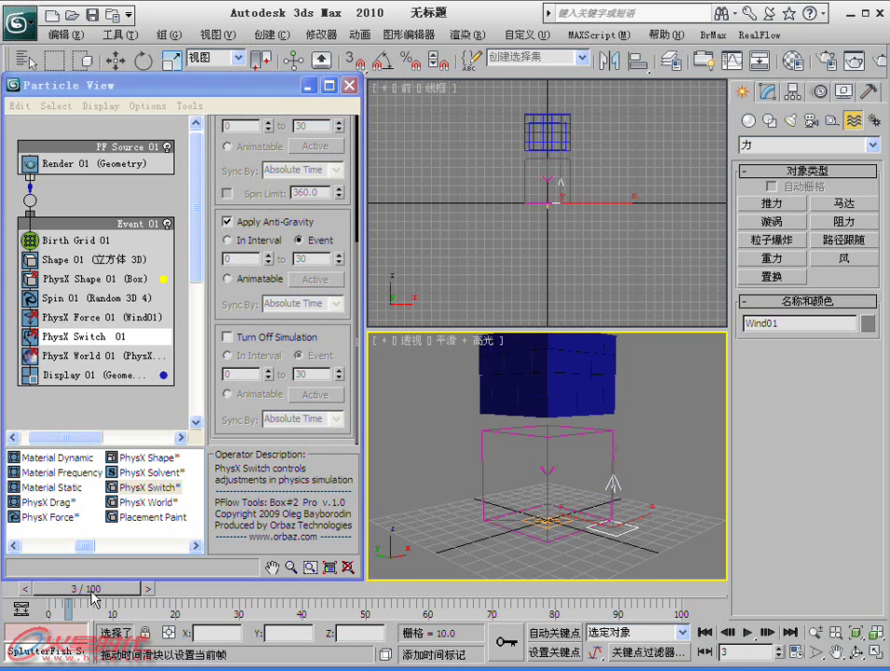
key("w")
mouse_move(53, 590)
left_mouse_down()
mouse_move(222, 594)
mouse_move(37, 589)
left_mouse_up()
left_click(227, 222)
key("w")
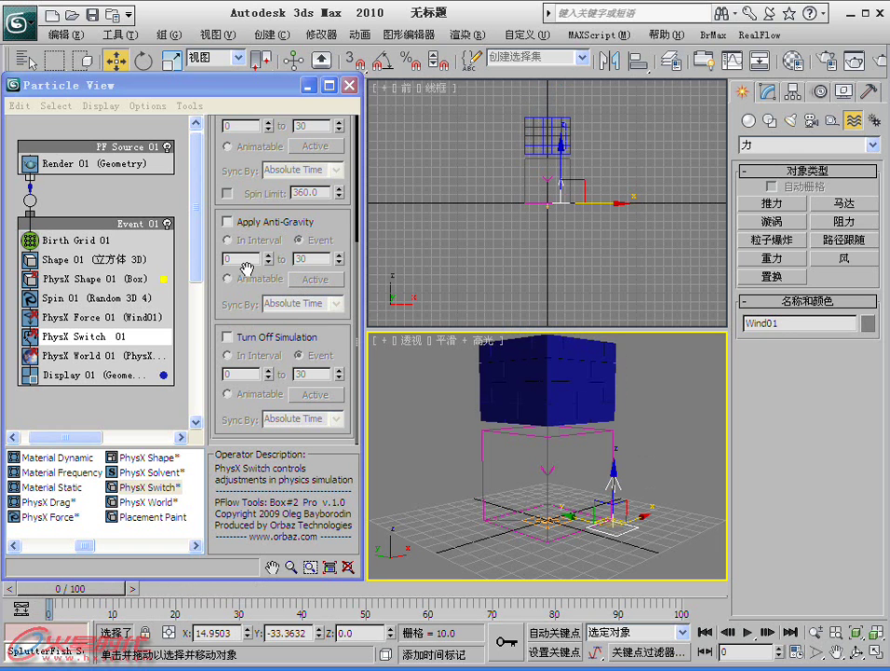
left_click(229, 223)
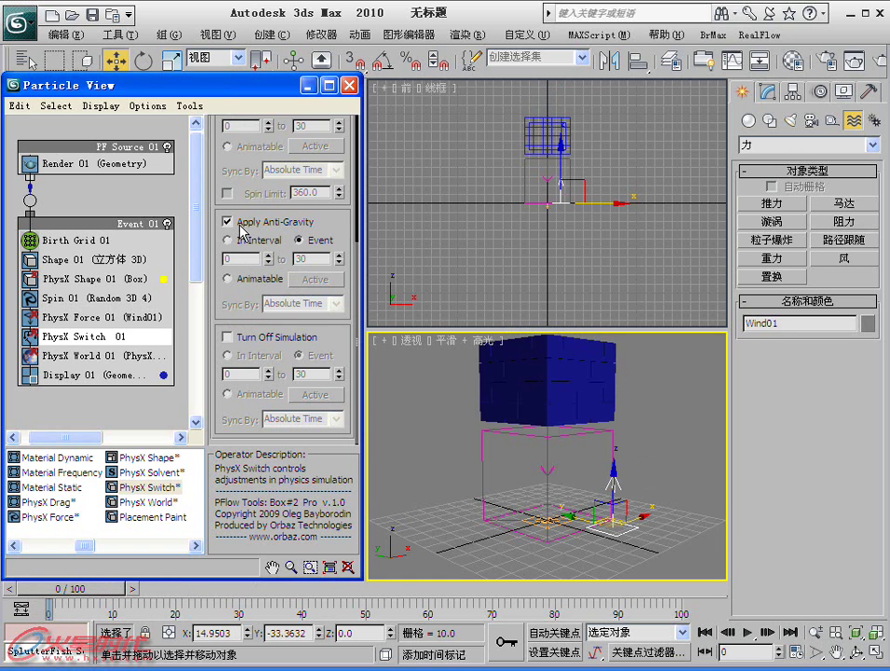
Step: Disable and re-enable PhysX Switch 01 to compare, previewing frame 14 as the cube rises
left_click(30, 336)
mouse_move(65, 589)
left_mouse_down()
mouse_move(140, 589)
mouse_move(70, 590)
left_mouse_up()
key("w")
left_click(30, 336)
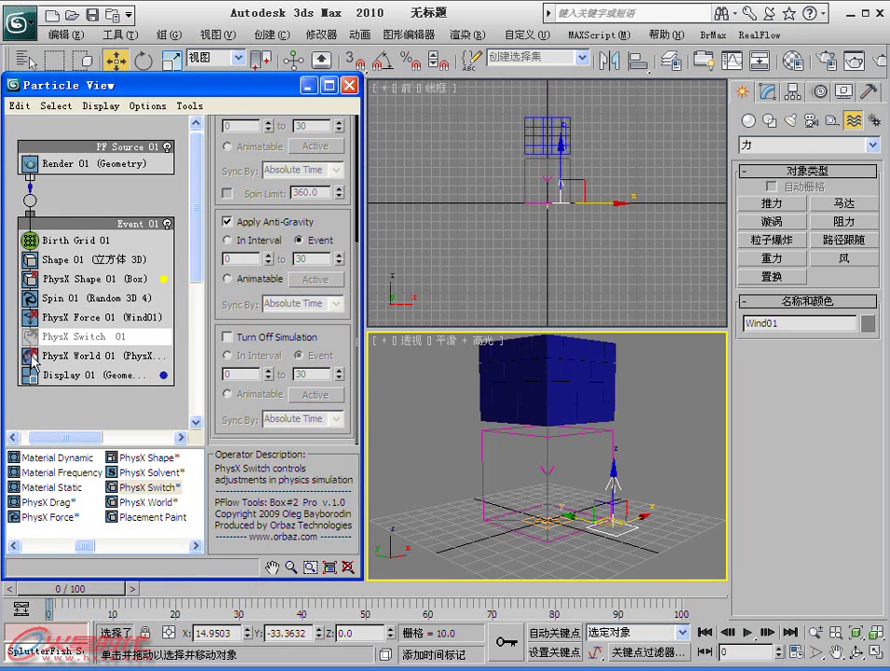
left_click(70, 592)
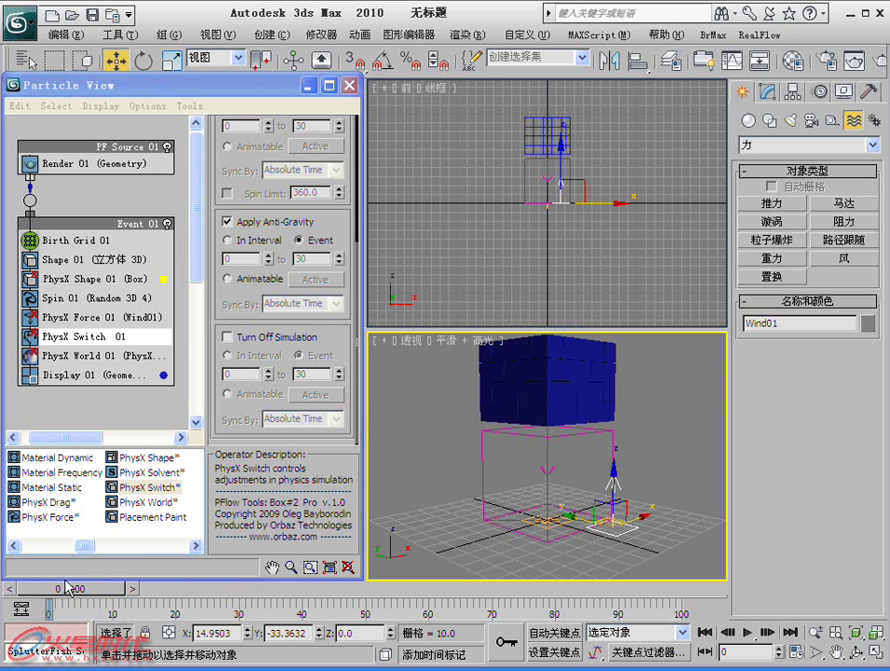
left_click_drag(69, 590, 149, 590)
key("Home")
key("w")
left_click(103, 317)
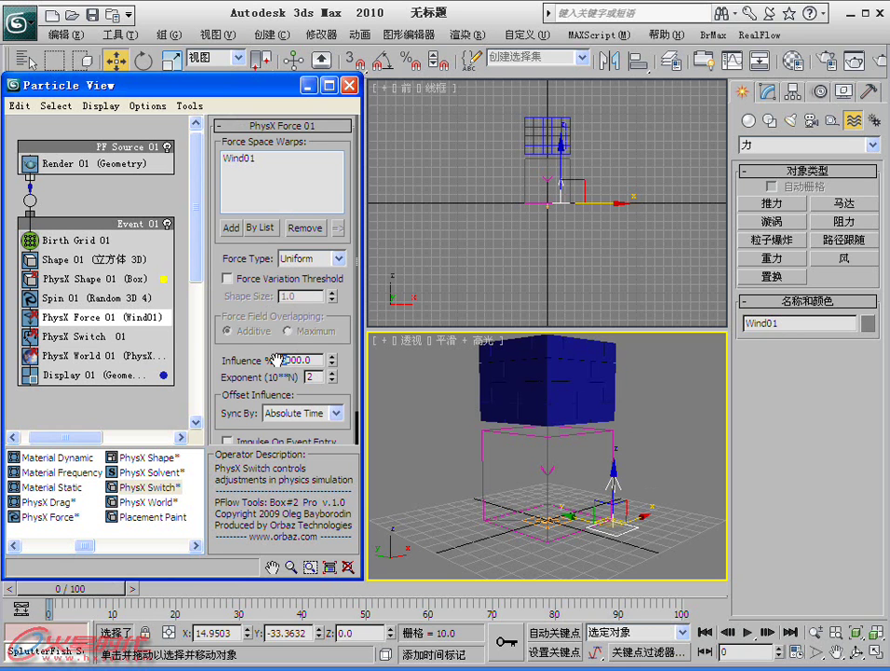
Step: Set PhysX Force 01's Influence % to 1000
double_click(279, 360)
left_click_drag(74, 589, 191, 589)
key("w")
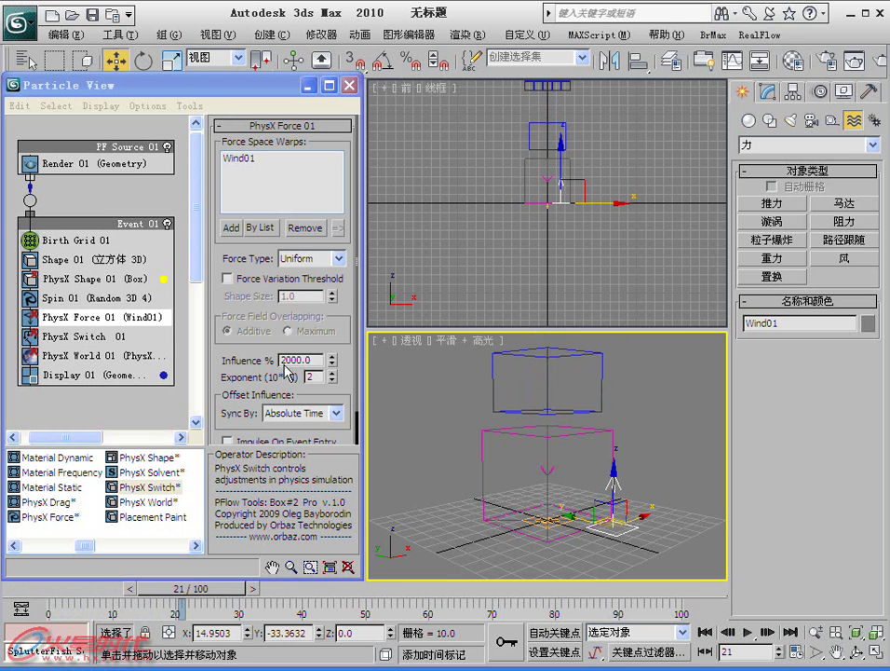
left_click(284, 365)
type("1000")
key("Return")
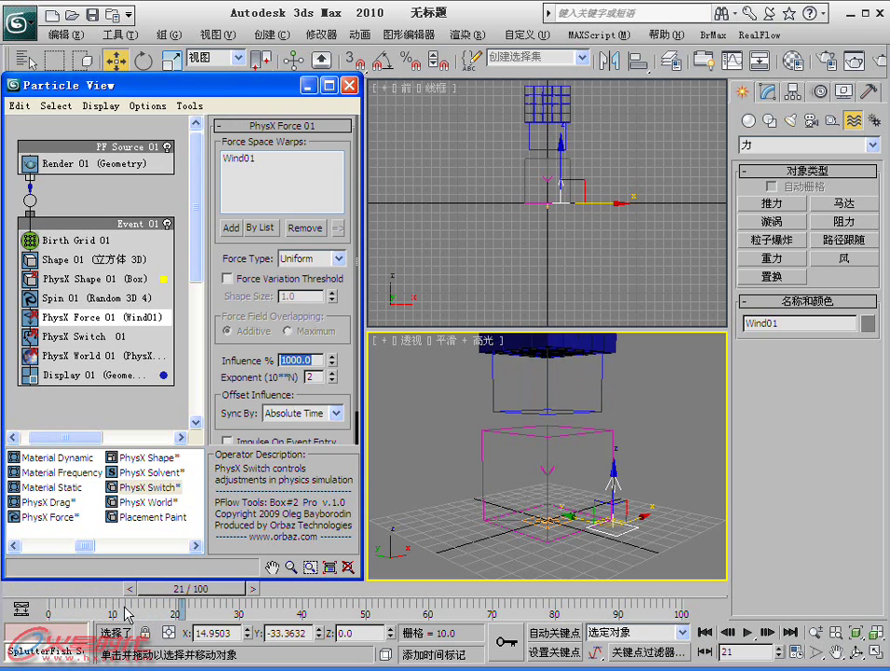
Step: Turn off anti-gravity on PhysX Switch 01 and preview the fall at frame 6
left_click(103, 339)
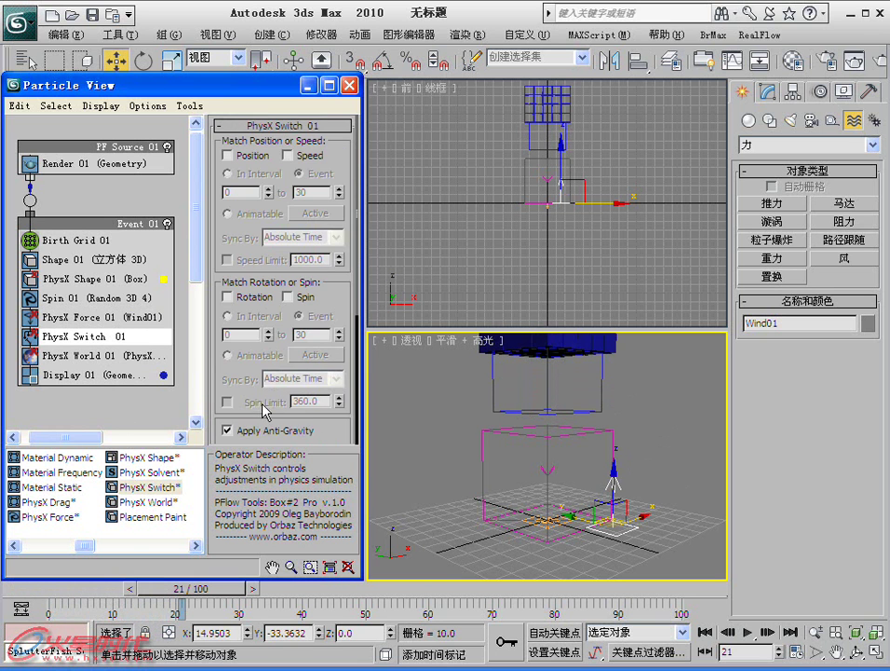
scroll(240, 316, "down", 3)
left_click(240, 316)
left_click_drag(48, 589, 91, 590)
key("w")
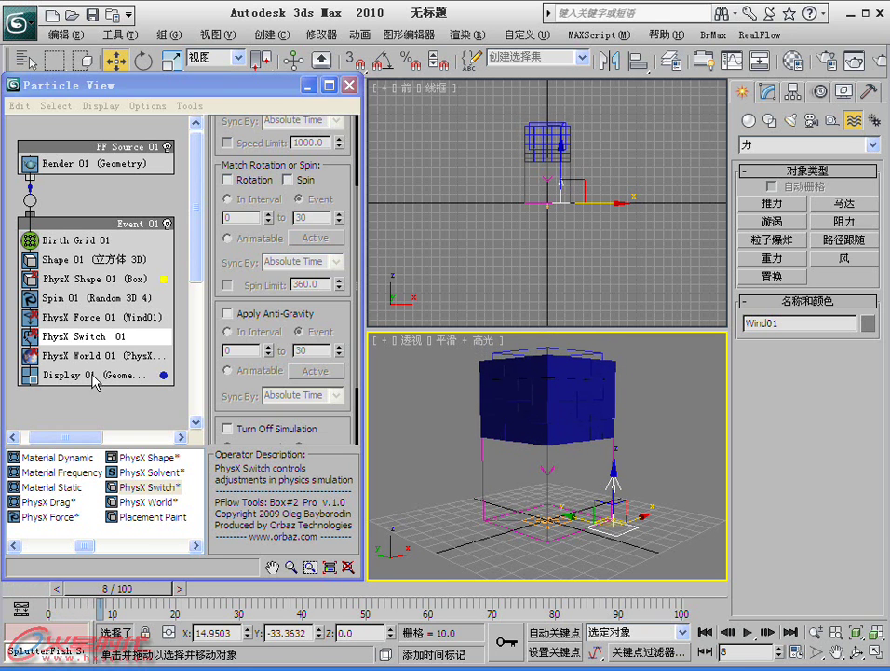
Step: Try Influence % values of 8000 and then 1500, previewing each
left_click(102, 317)
left_click_drag(263, 365, 299, 325)
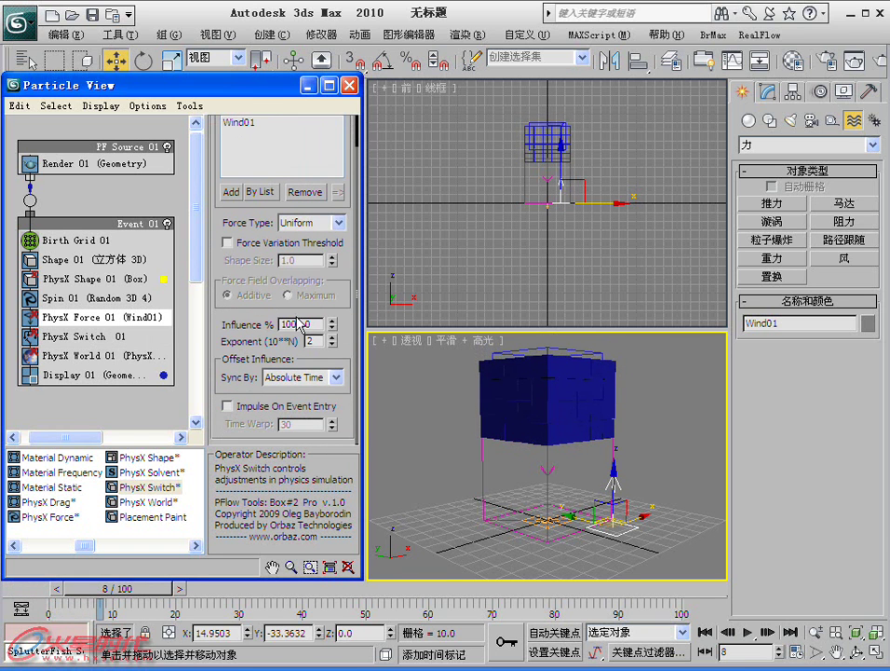
type("8000")
key("Return")
left_click_drag(134, 593, 345, 594)
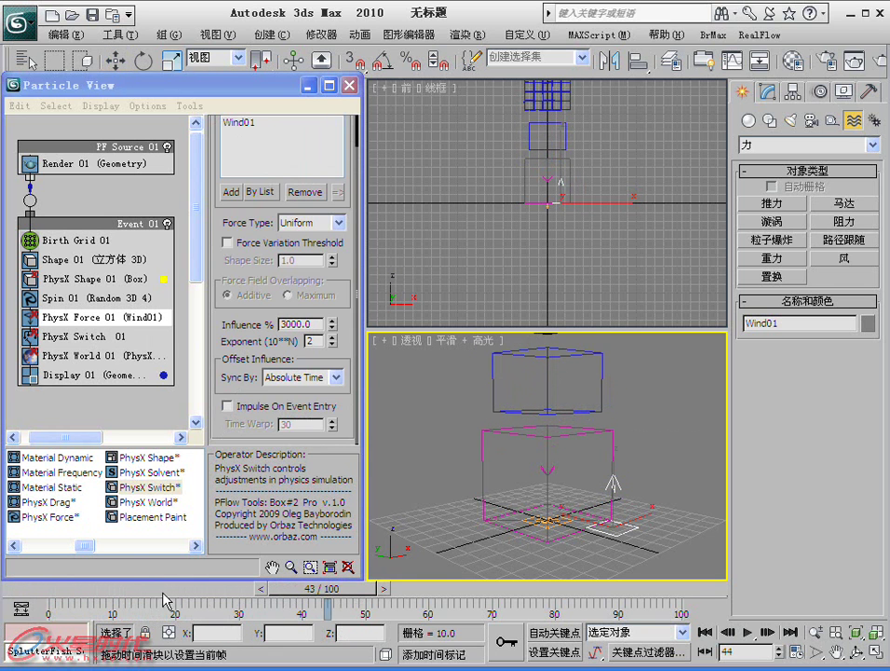
left_click(281, 322)
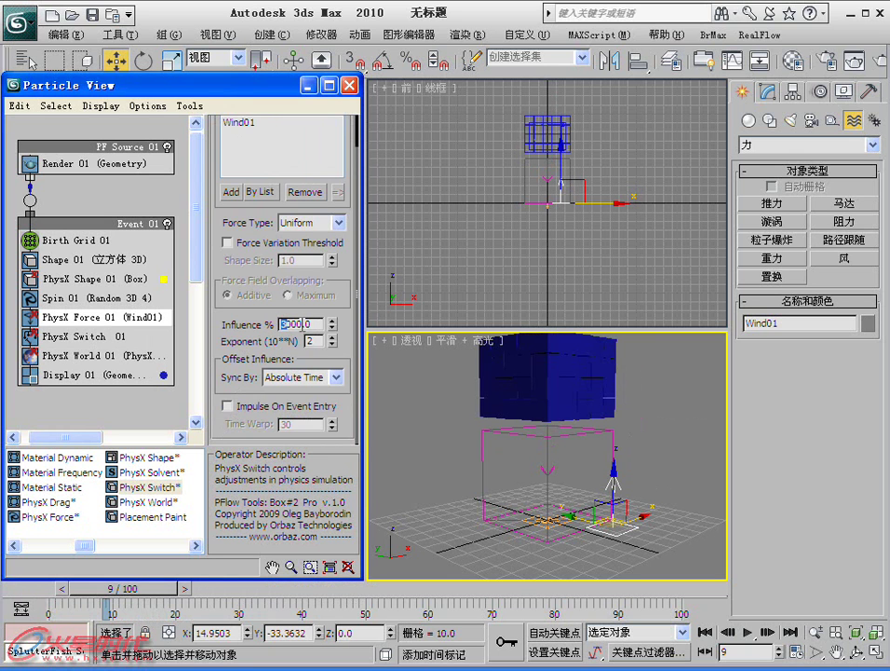
type("1001500")
key("Return")
mouse_move(121, 588)
left_mouse_down()
mouse_move(16, 590)
mouse_move(138, 594)
left_mouse_up()
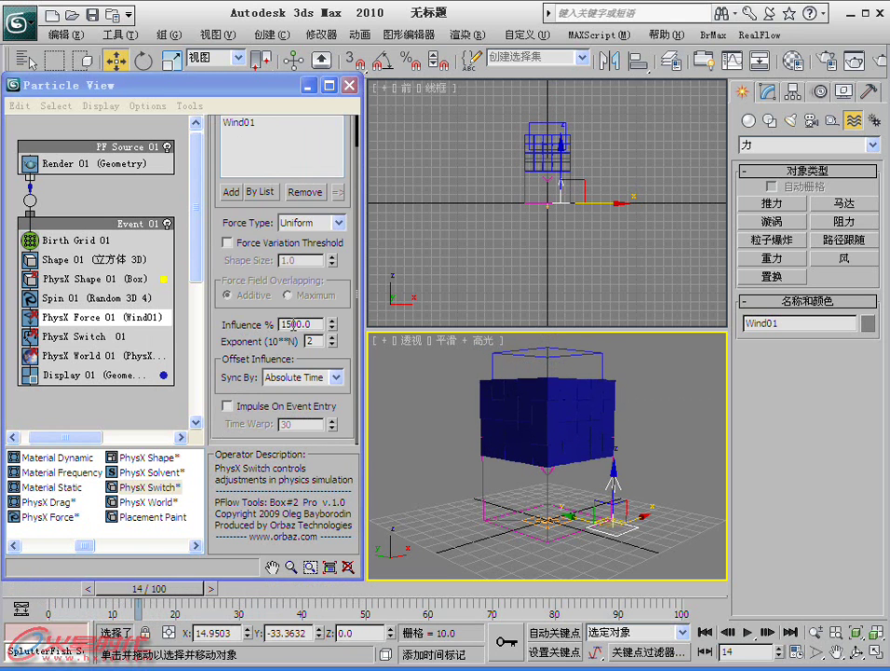
Step: Change the Influence % to 2000, then 2500, checking how high the cube rises
left_click_drag(293, 324, 257, 328)
type("20")
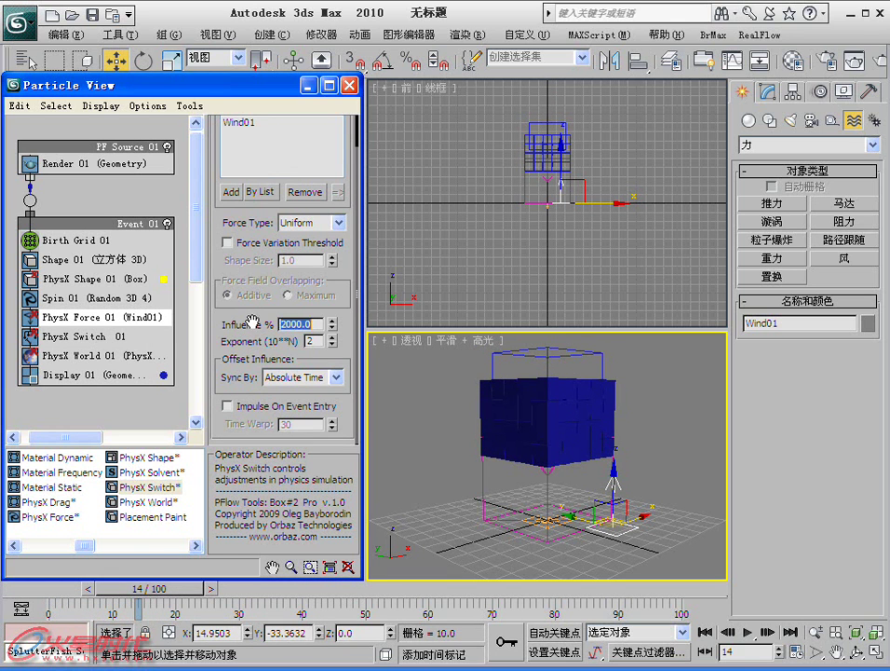
key("Return")
mouse_move(133, 589)
left_mouse_down()
mouse_move(6, 589)
mouse_move(154, 587)
left_mouse_up()
key("w")
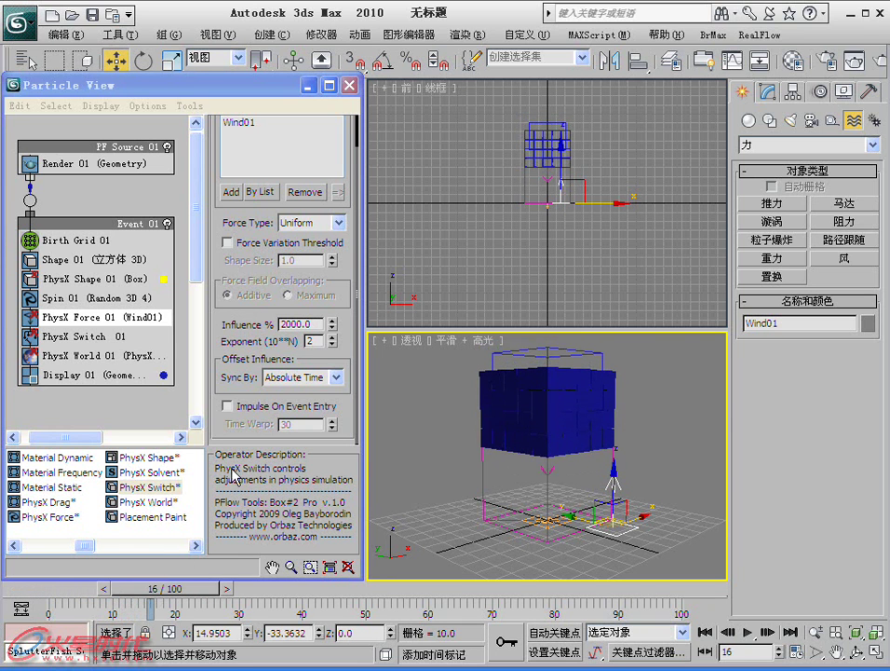
left_click(287, 324)
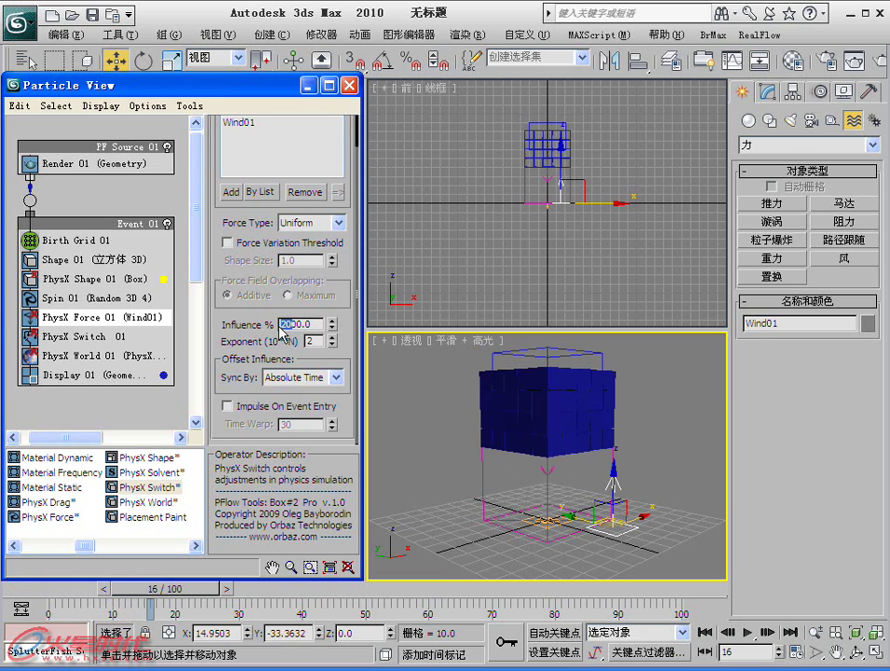
type("2500")
key("Return")
left_click_drag(48, 595, 224, 599)
Step: Set the Influence % to 2700 and scrub to preview the cube's rise
key("w")
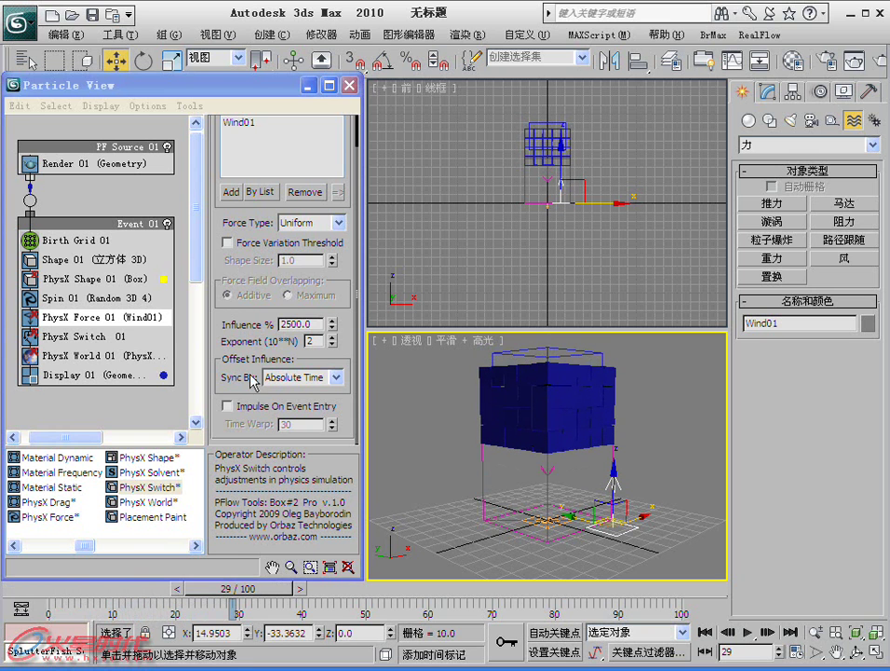
left_click(285, 323)
key("Return")
left_click_drag(36, 591, 331, 589)
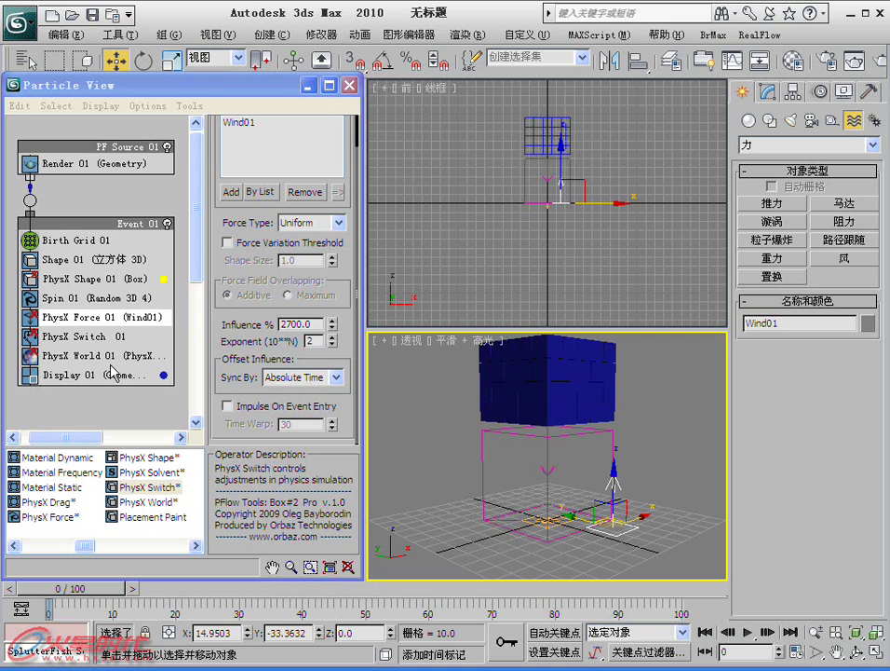
left_click(84, 336)
Step: Compare the fall with PhysX Switch 01's Apply Anti-Gravity on and off
scroll(307, 372, "down", 3)
scroll(326, 397, "down", 2)
scroll(275, 372, "down", 2)
scroll(275, 387, "up", 2)
scroll(277, 400, "down", 2)
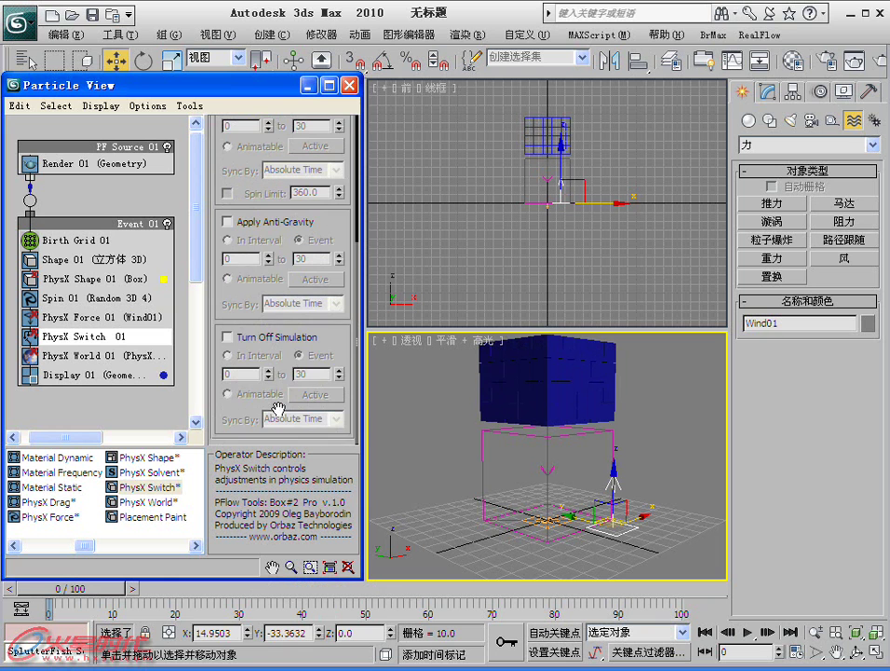
left_click(228, 222)
left_click_drag(78, 590, 130, 590)
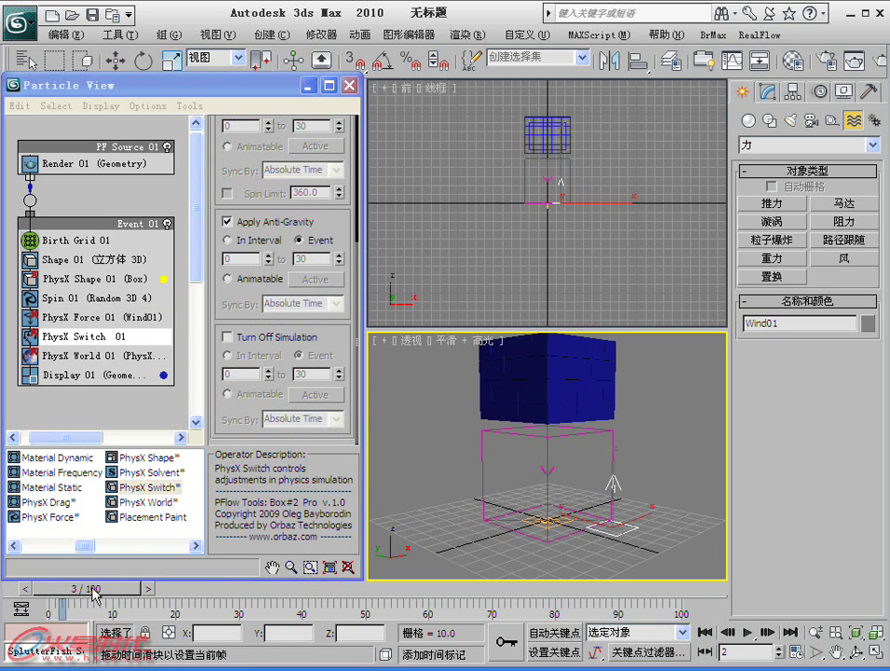
key("Home")
key("w")
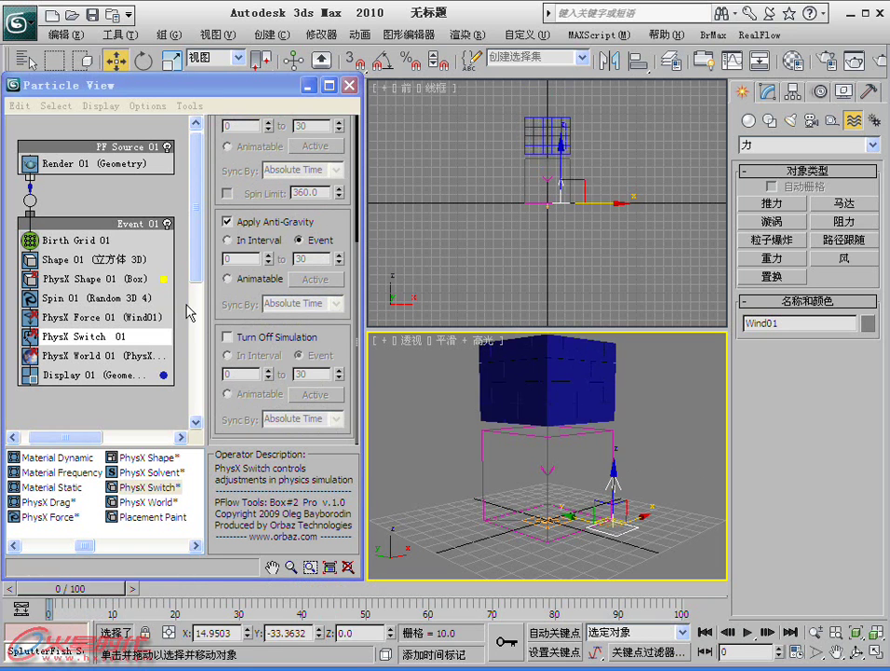
left_click(227, 223)
mouse_move(83, 578)
left_mouse_down()
mouse_move(84, 595)
mouse_move(169, 599)
left_mouse_up()
Step: Re-enable Apply Anti-Gravity and set it to Animatable with a 0-to-30 range
key("Home")
key("w")
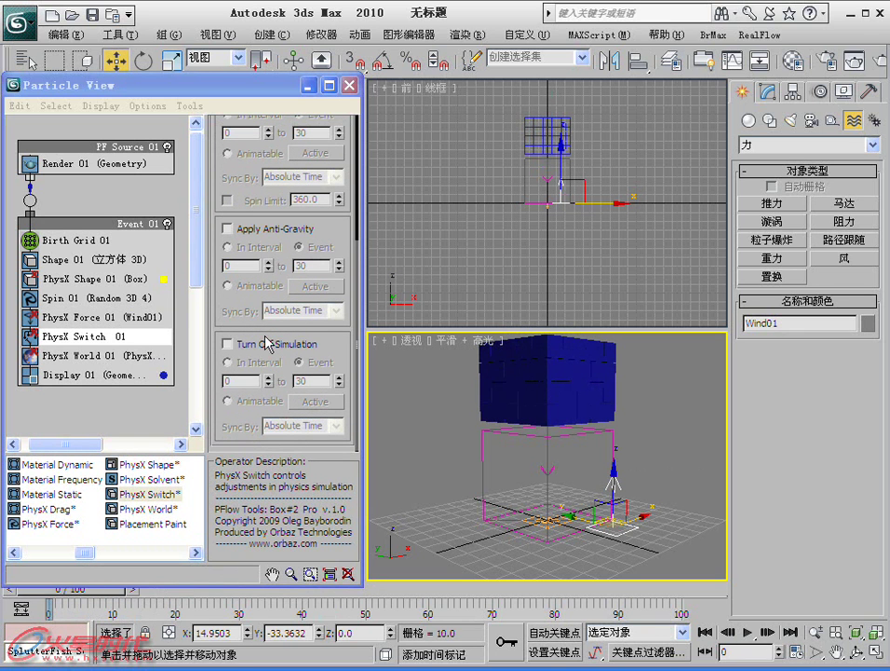
left_click(227, 228)
left_click(227, 285)
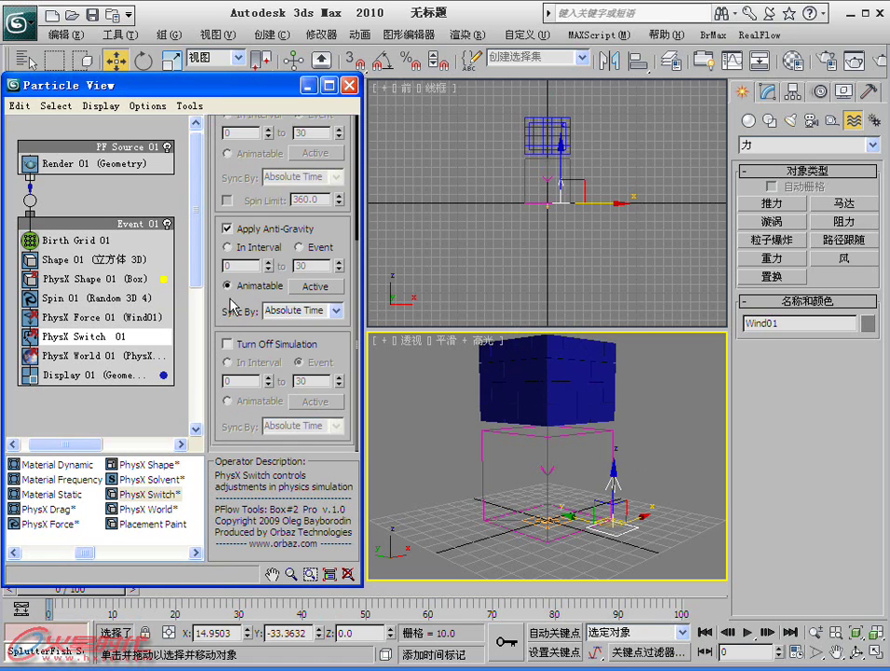
left_click_drag(132, 585, 139, 570)
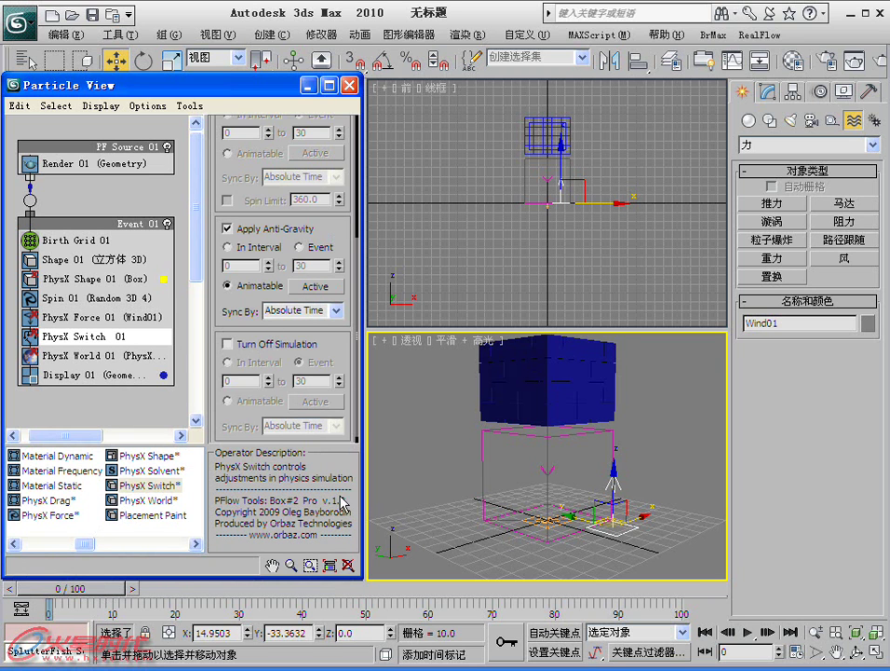
left_click_drag(93, 593, 58, 596)
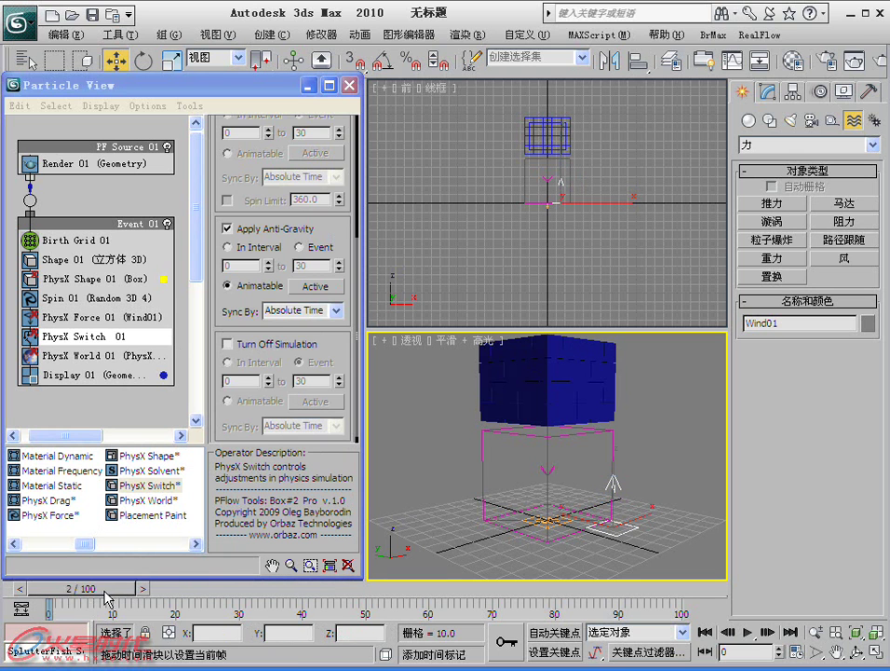
key("w")
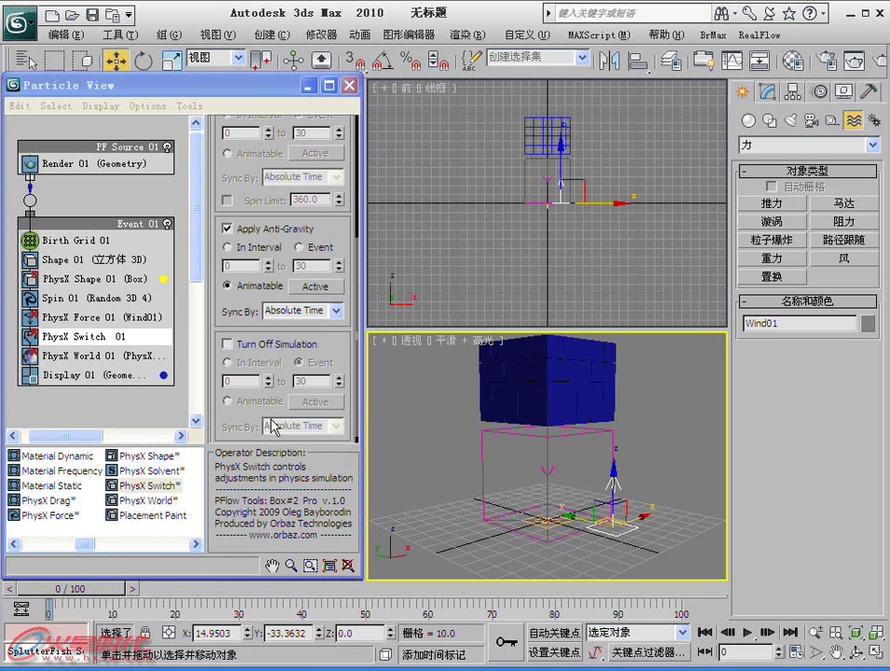
Step: With Auto Key on, key the Anti-Gravity Active toggle at frames 0 and 40, then turn Auto Key off
left_click(561, 633)
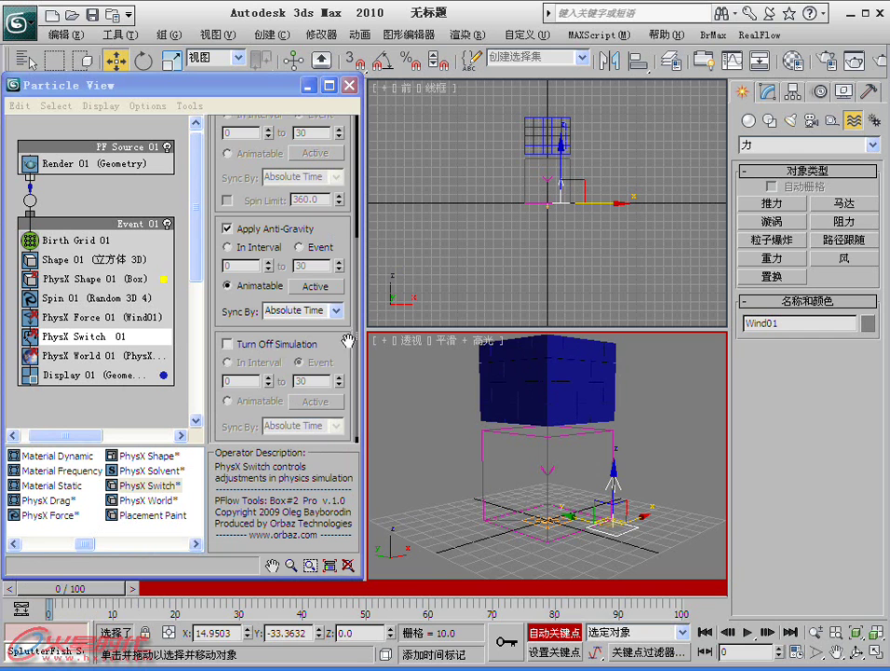
left_click(326, 288)
left_click_drag(98, 596, 214, 597)
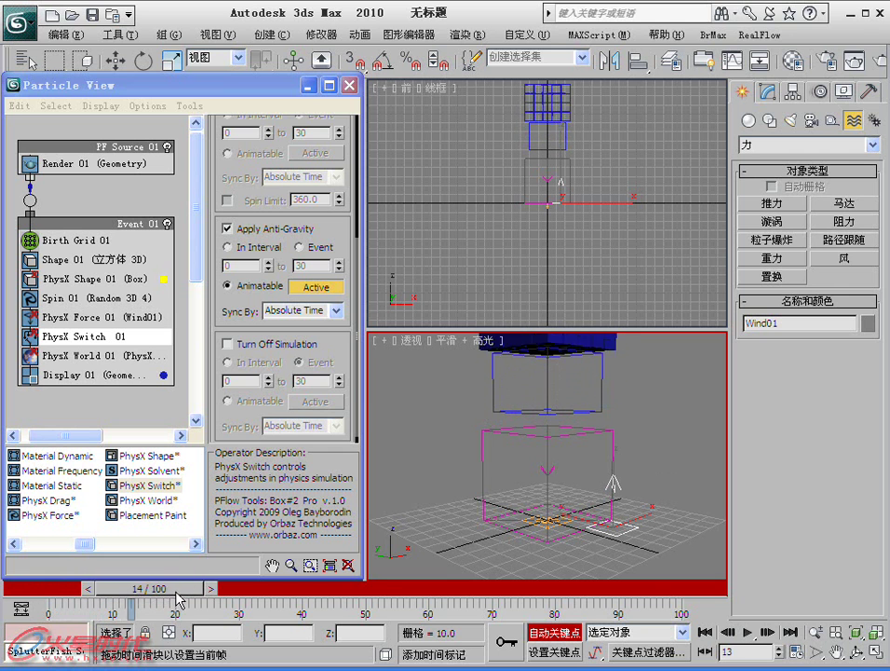
key("w")
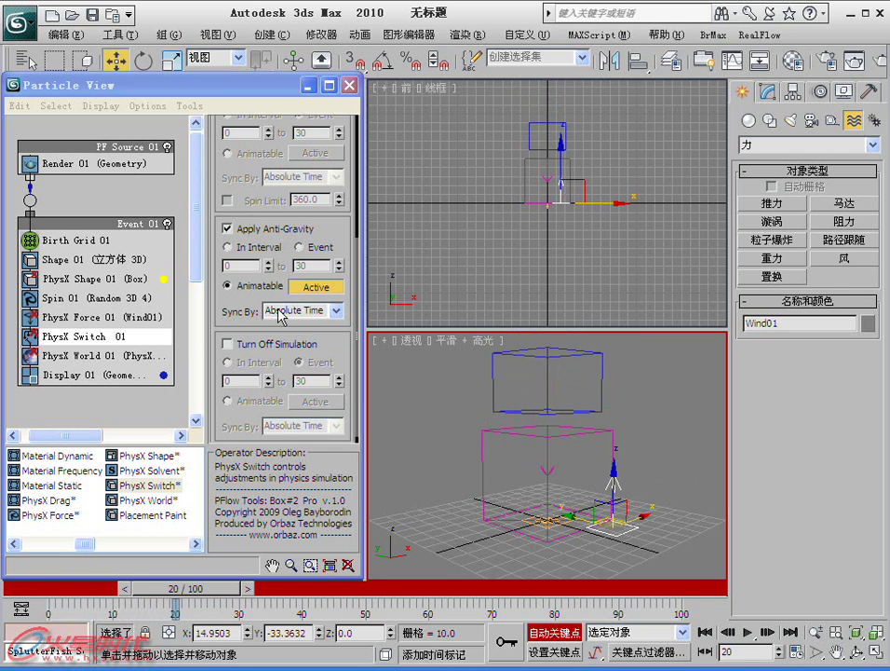
left_click_drag(213, 596, 330, 598)
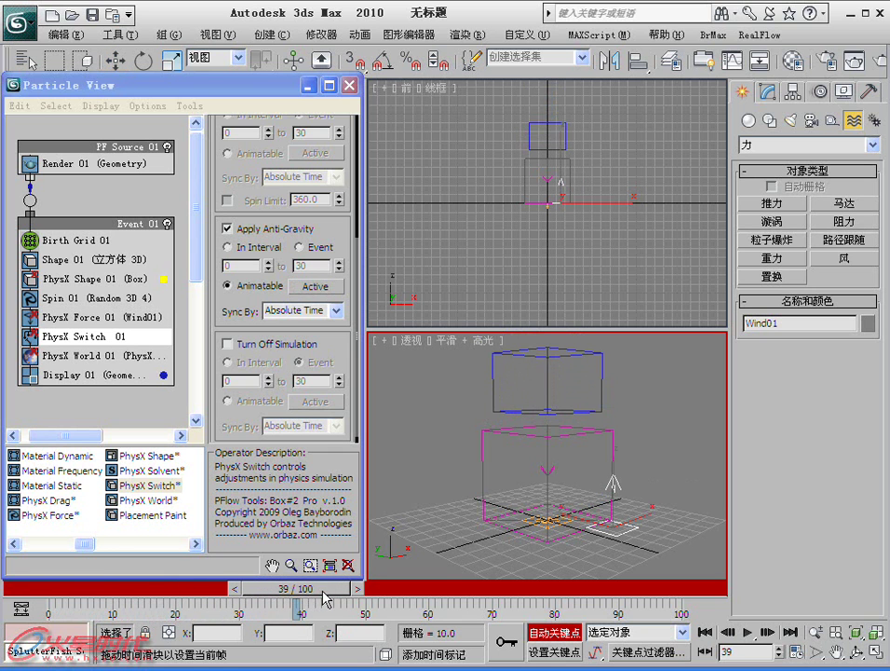
left_click(327, 288)
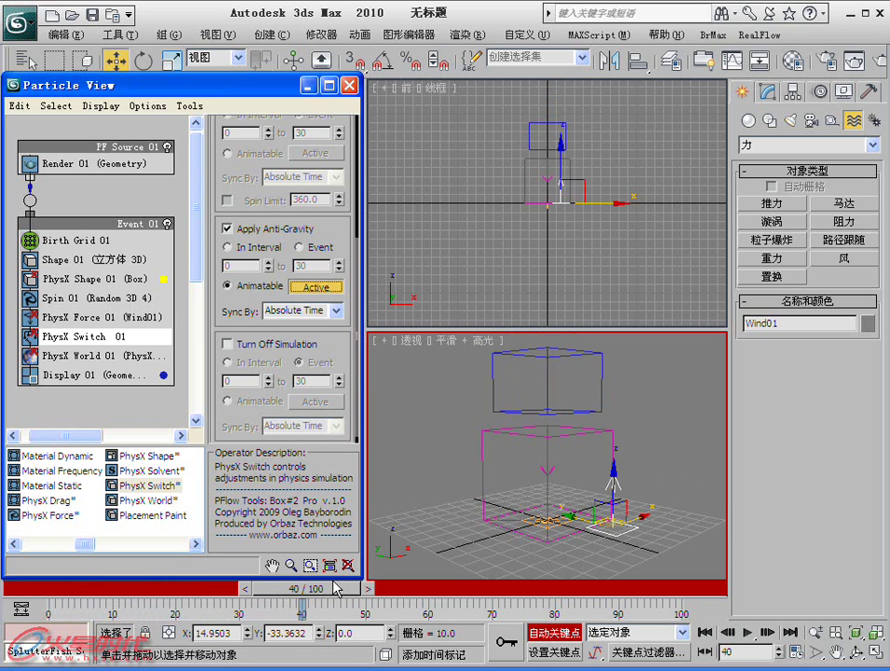
left_click_drag(335, 584, 420, 588)
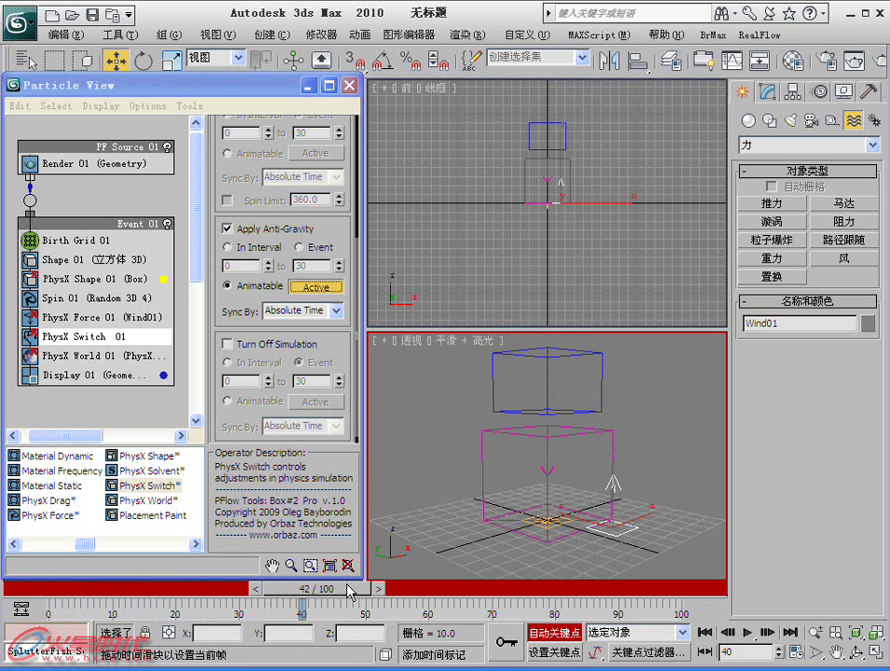
left_click(542, 632)
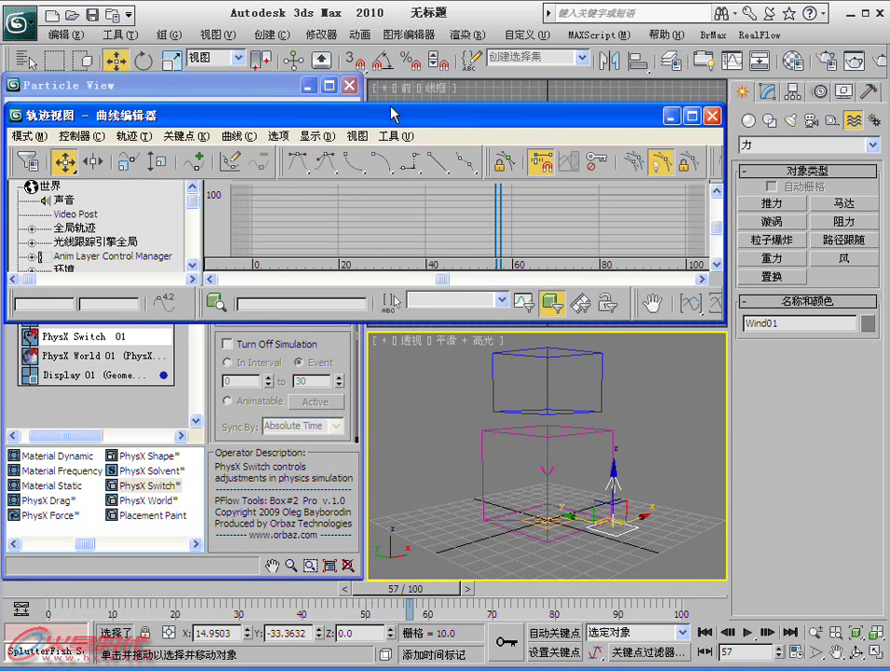
Step: Enlarge the Curve Editor and show PhysX Switch 01's AntiGravity Active track
left_click_drag(391, 104, 391, 1)
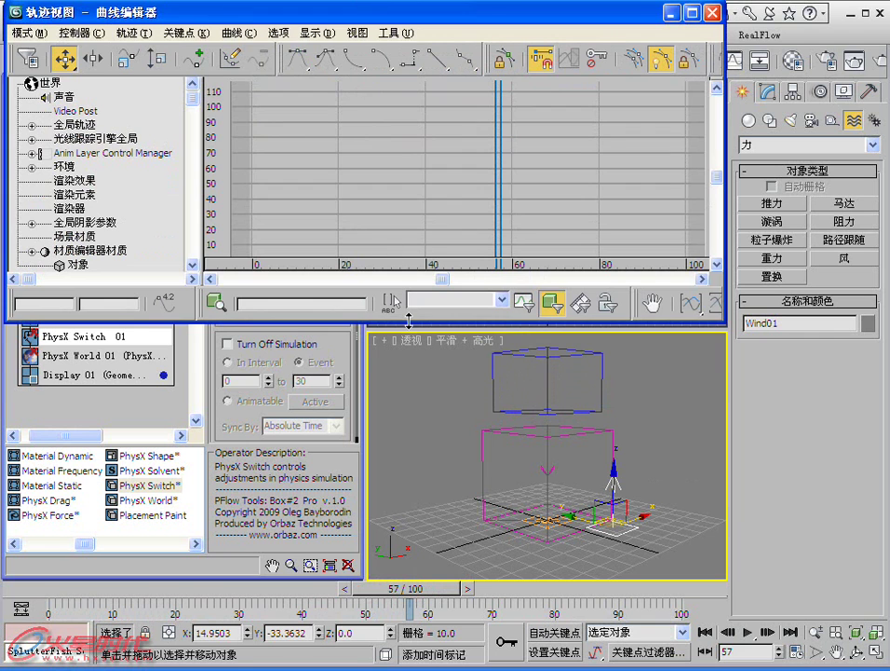
left_click_drag(408, 320, 410, 383)
left_click(558, 520)
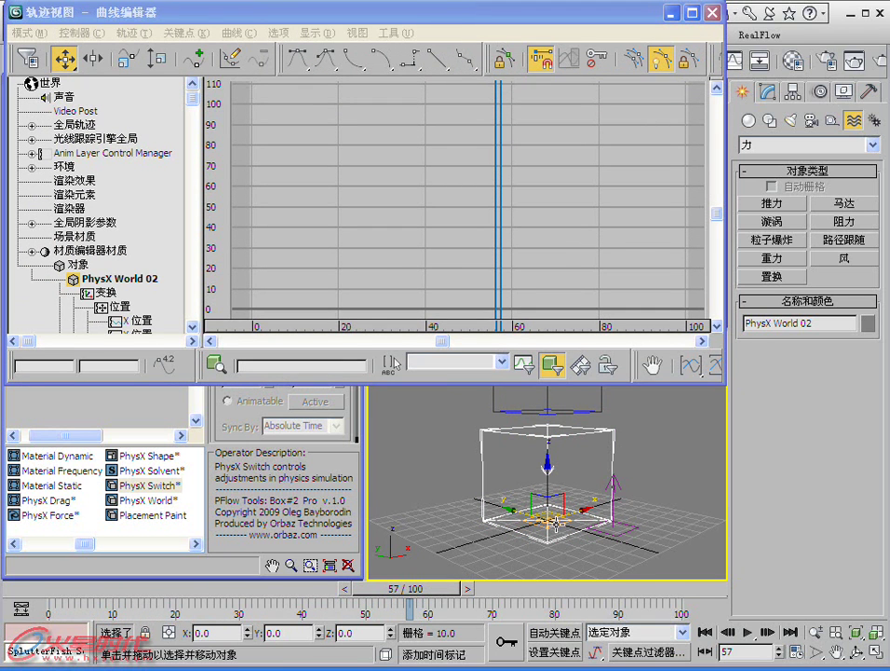
left_click(556, 524)
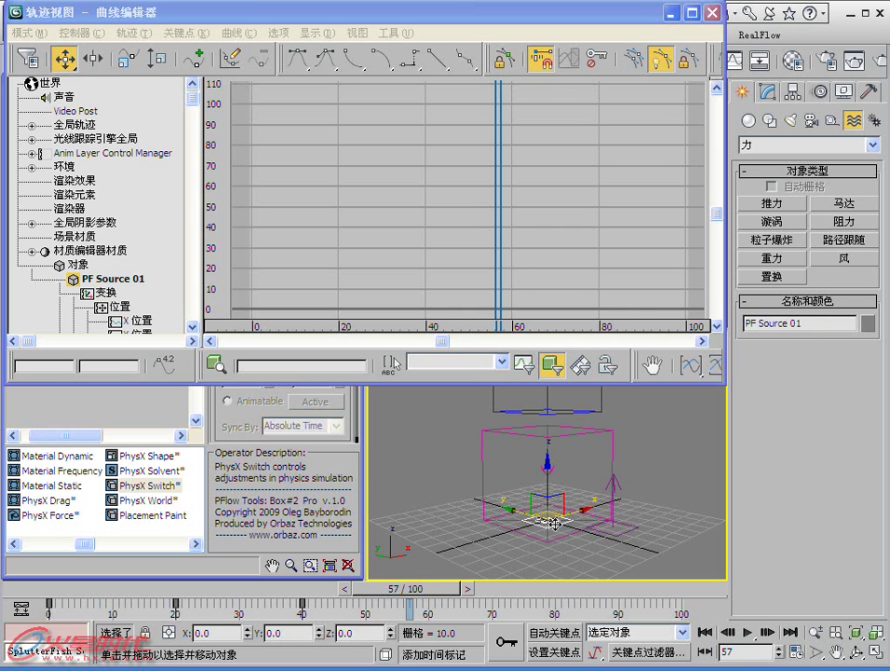
left_click(69, 252)
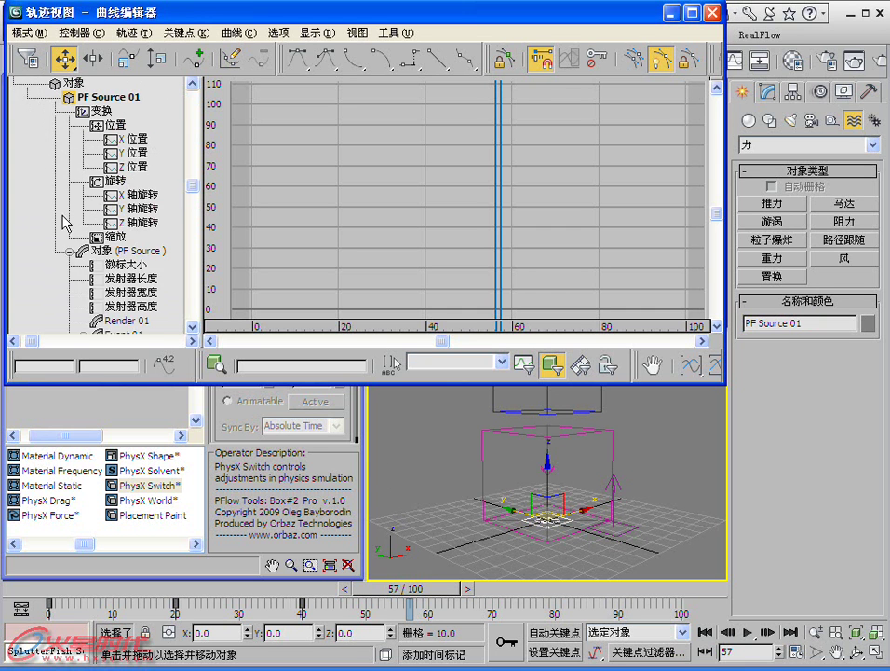
left_click(65, 233)
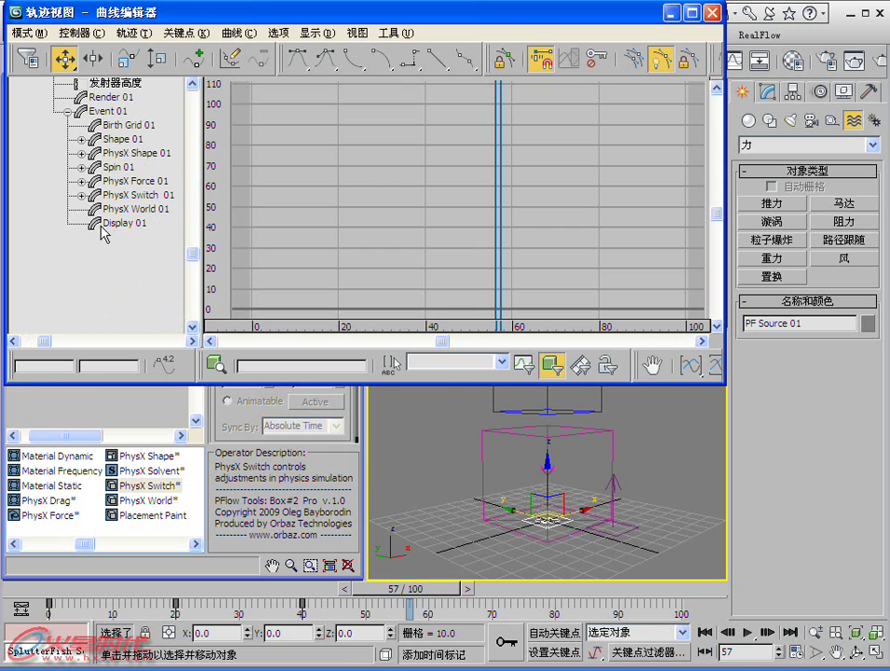
left_click(82, 196)
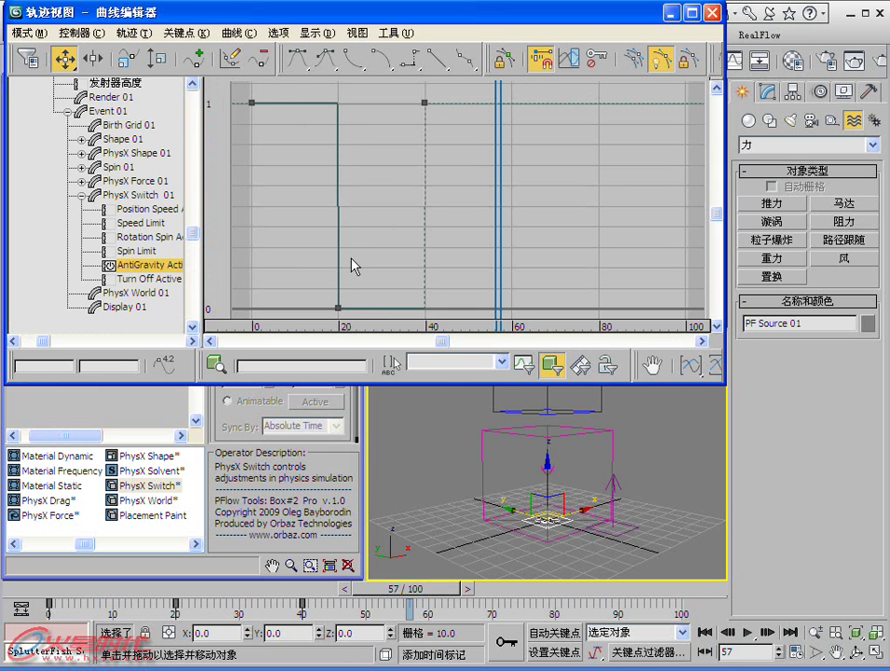
Step: Scrub the timeline to watch the cube float and then fall, ending near frame 19
left_click_drag(59, 586, 130, 589)
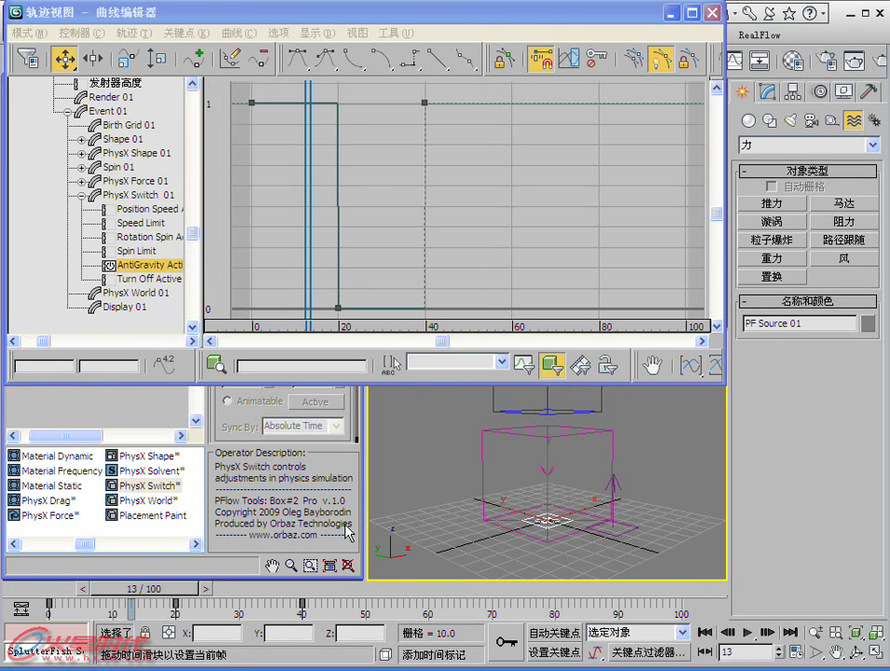
left_click(513, 494)
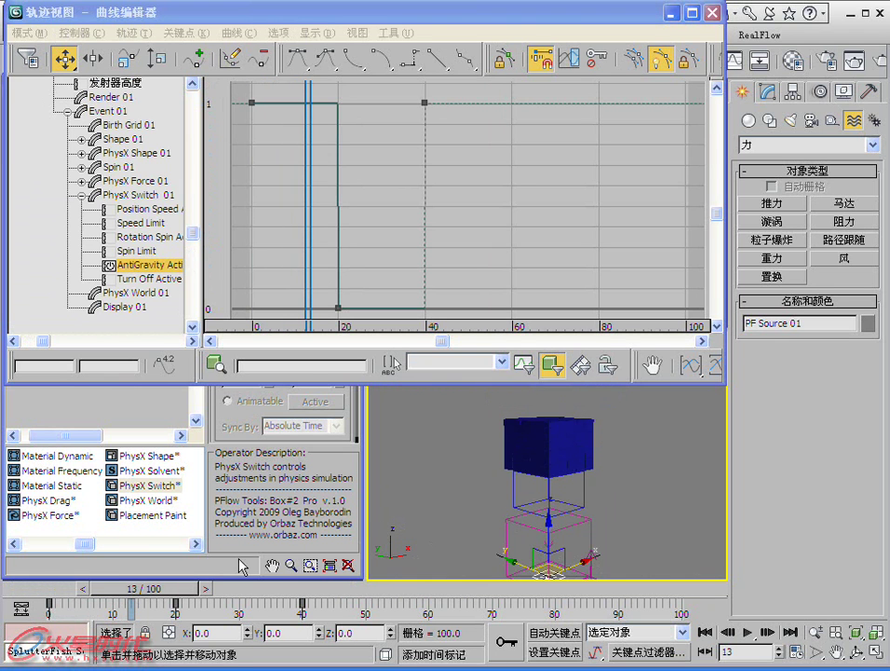
left_click_drag(127, 587, 274, 594)
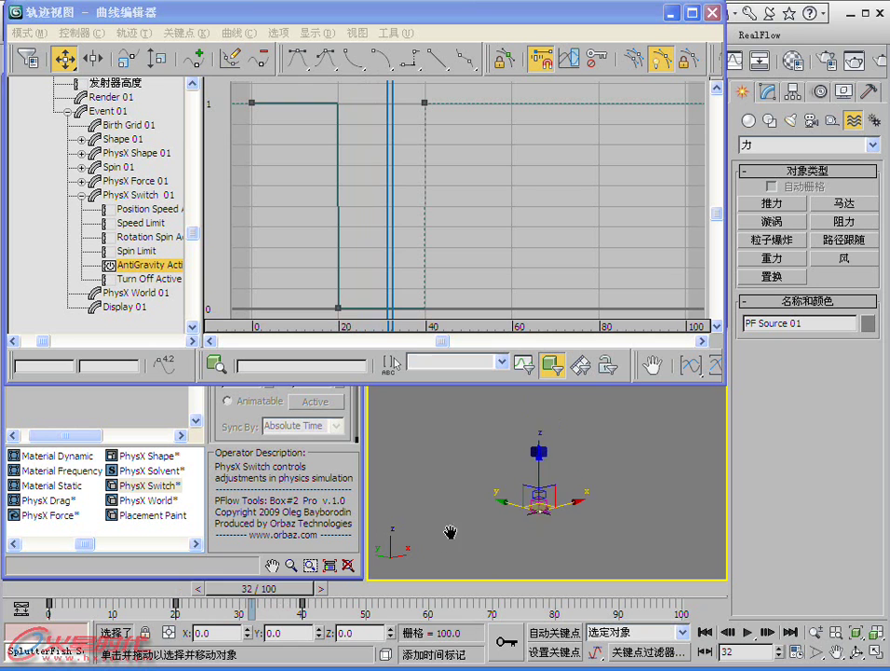
left_click_drag(282, 590, 391, 591)
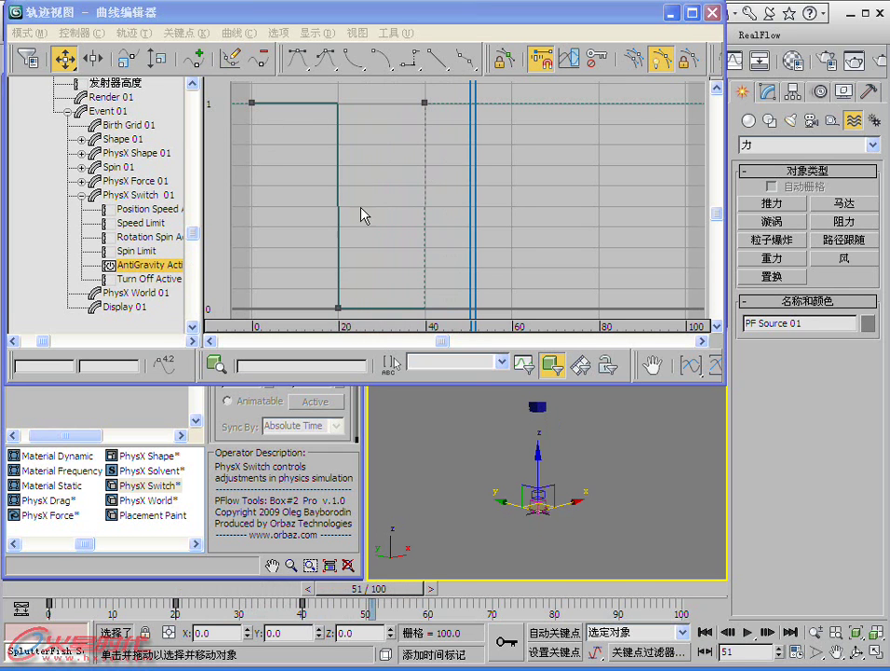
mouse_move(101, 590)
left_mouse_down()
mouse_move(165, 596)
mouse_move(189, 572)
left_mouse_up()
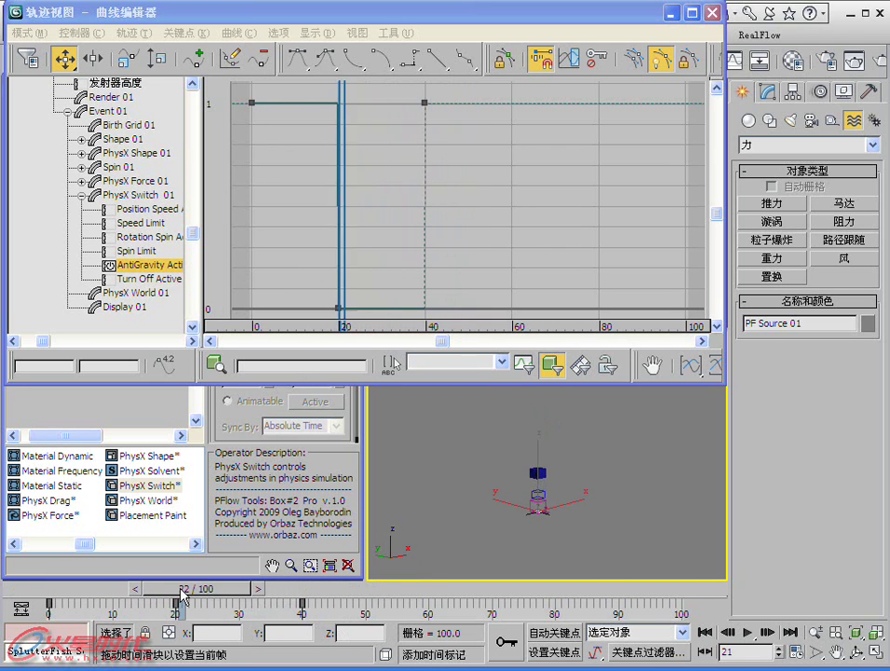
Step: Bring Particle View forward and scrub the timeline back and forth to watch the boxes react to anti-gravity
left_click(231, 403)
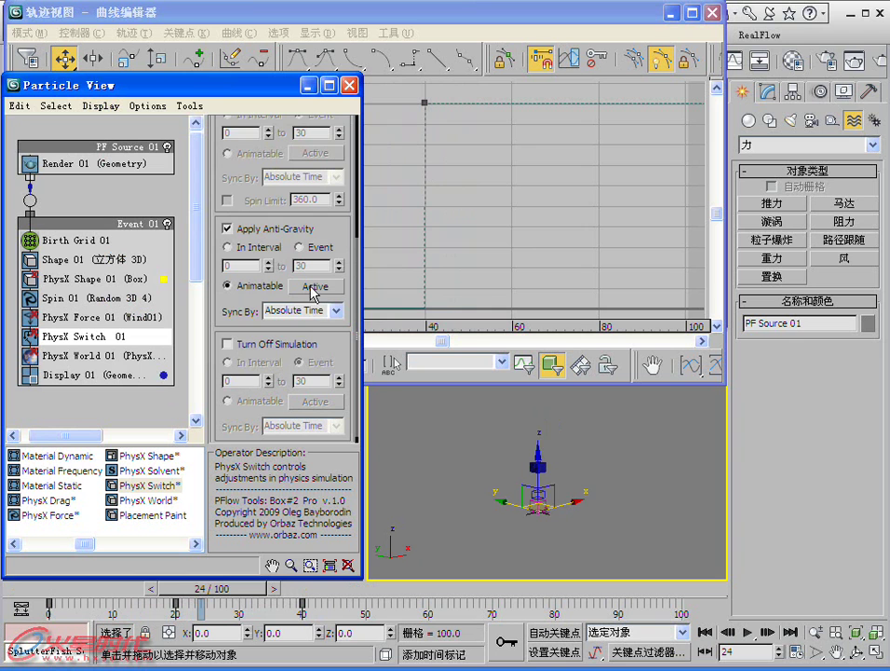
left_click_drag(37, 585, 362, 618)
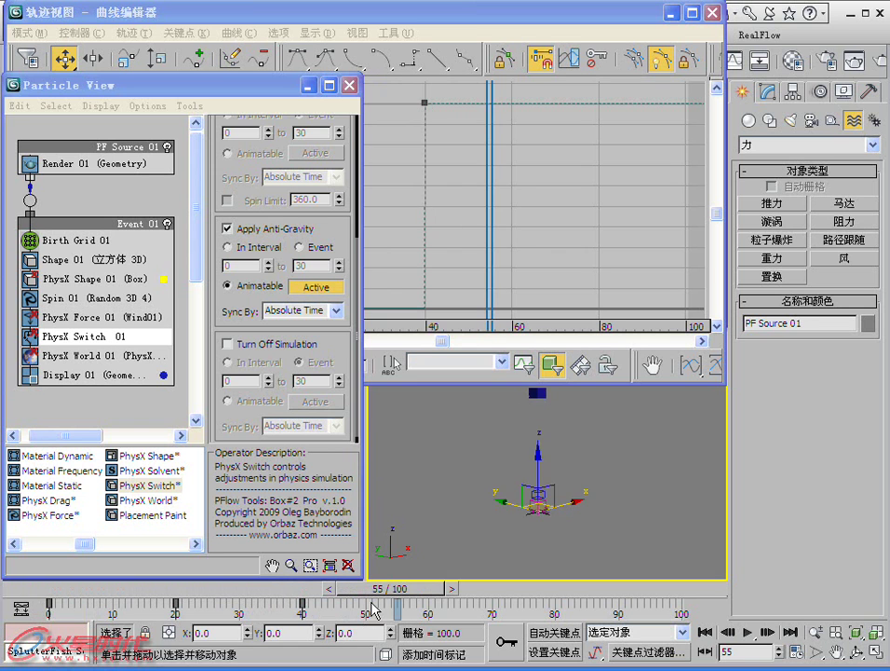
left_click_drag(380, 589, 288, 589)
key("Home")
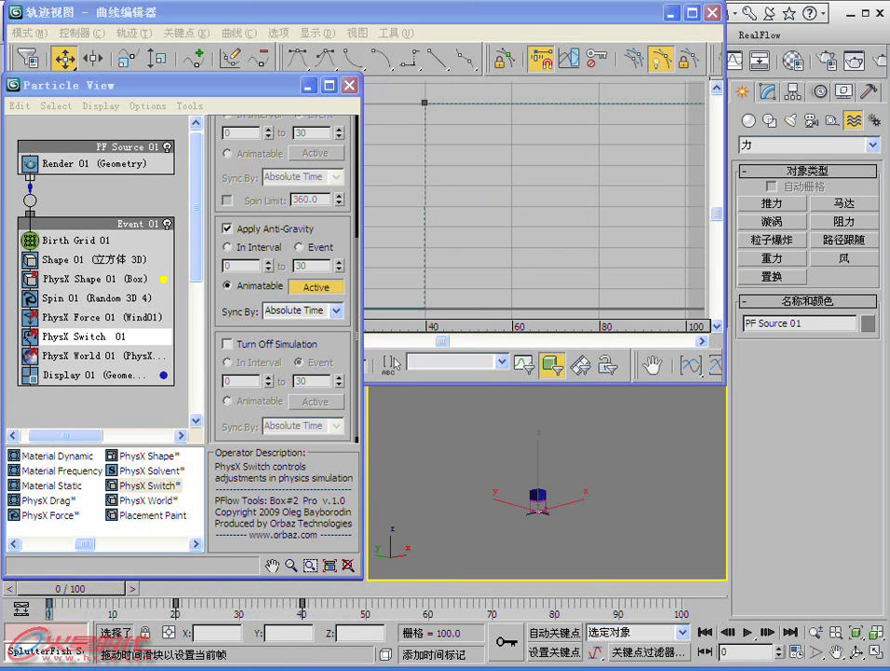
left_click_drag(67, 589, 220, 597)
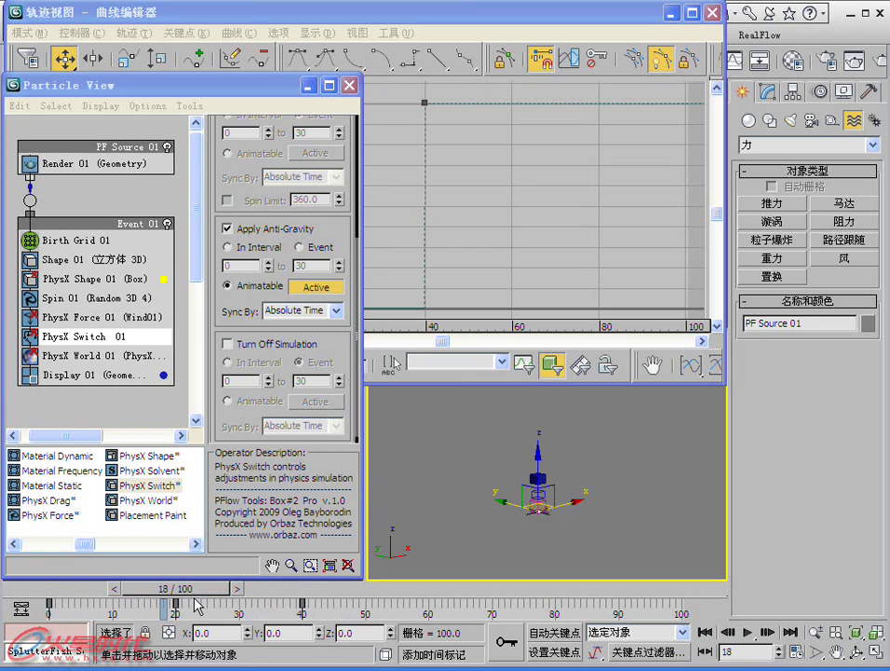
left_click_drag(226, 591, 276, 592)
left_click_drag(294, 590, 401, 592)
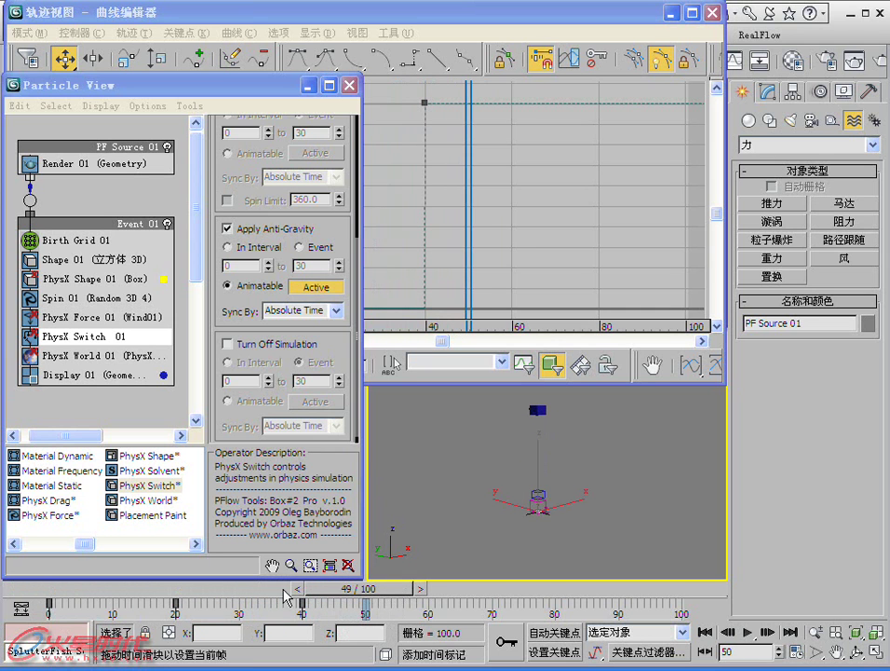
mouse_move(52, 590)
left_mouse_down()
mouse_move(20, 590)
mouse_move(224, 596)
left_mouse_up()
Step: Select PhysX Force 01, close the Curve Editor and maximize the perspective viewport framed on the rig
left_click(111, 319)
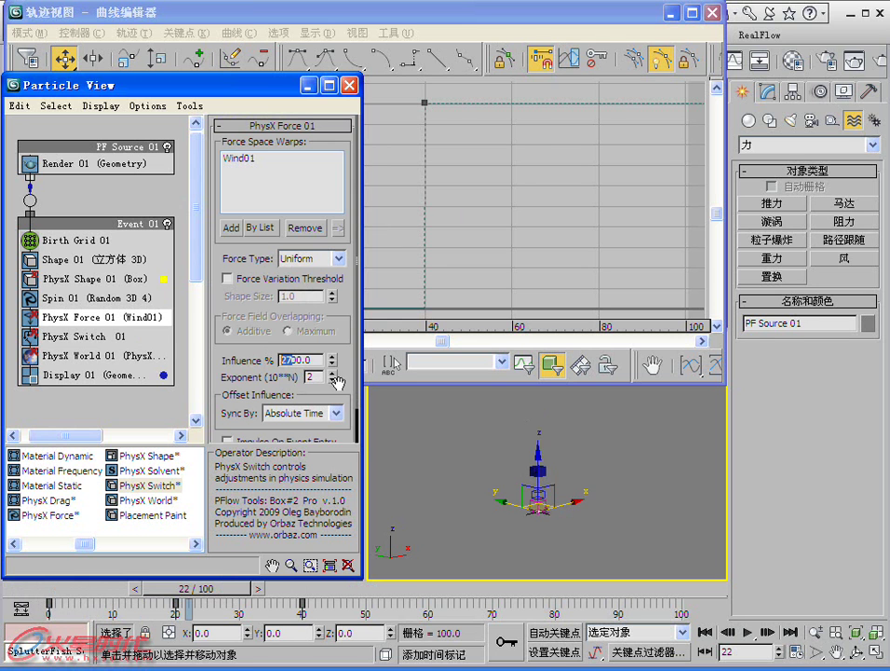
left_click(692, 12)
left_click(875, 12)
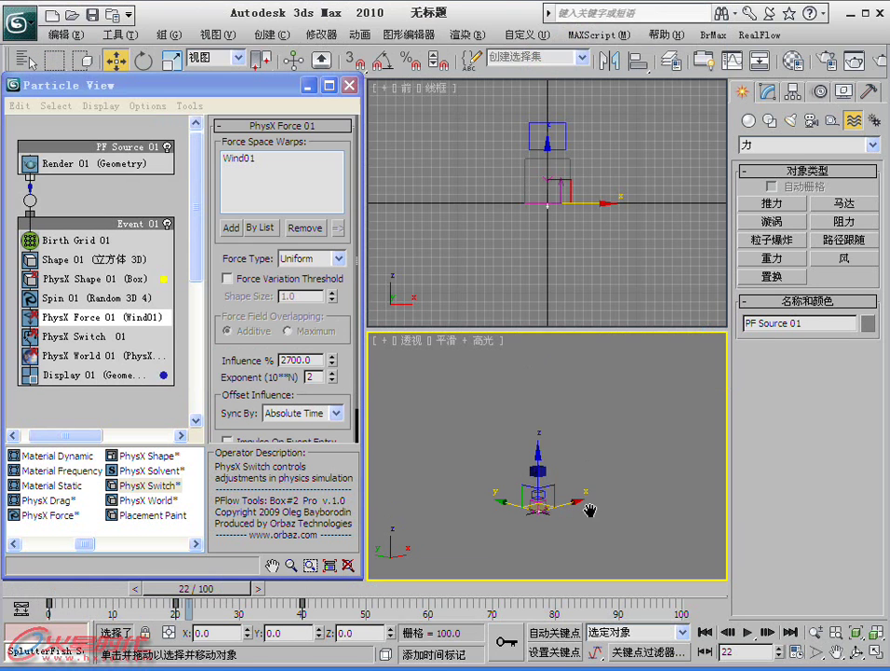
key("alt+w")
scroll(486, 389, "up", 3)
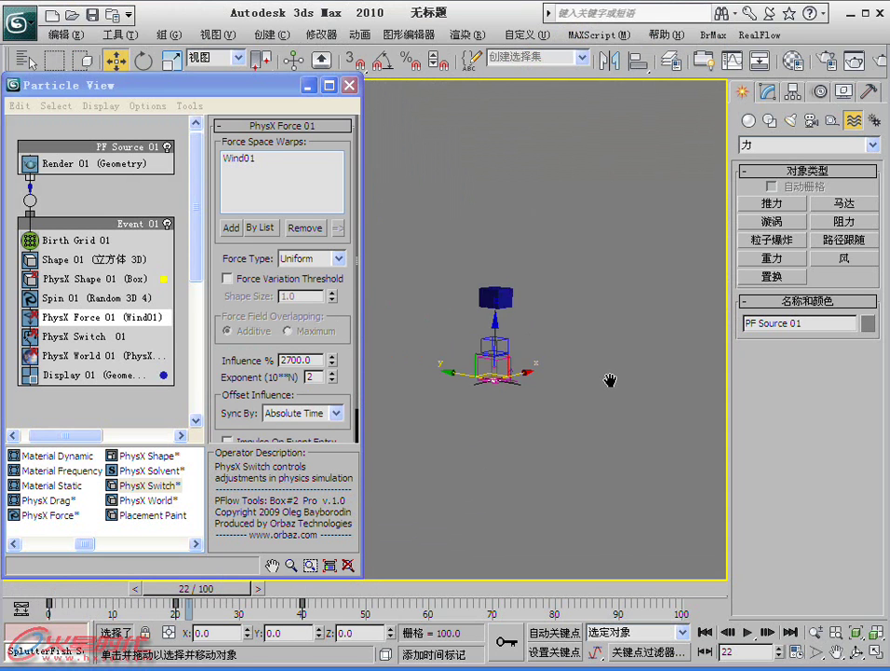
scroll(558, 382, "up", 2)
scroll(437, 386, "up", 3)
middle_click_drag(437, 386, 465, 353)
mouse_move(179, 589)
left_mouse_down()
mouse_move(72, 591)
mouse_move(370, 599)
left_mouse_up()
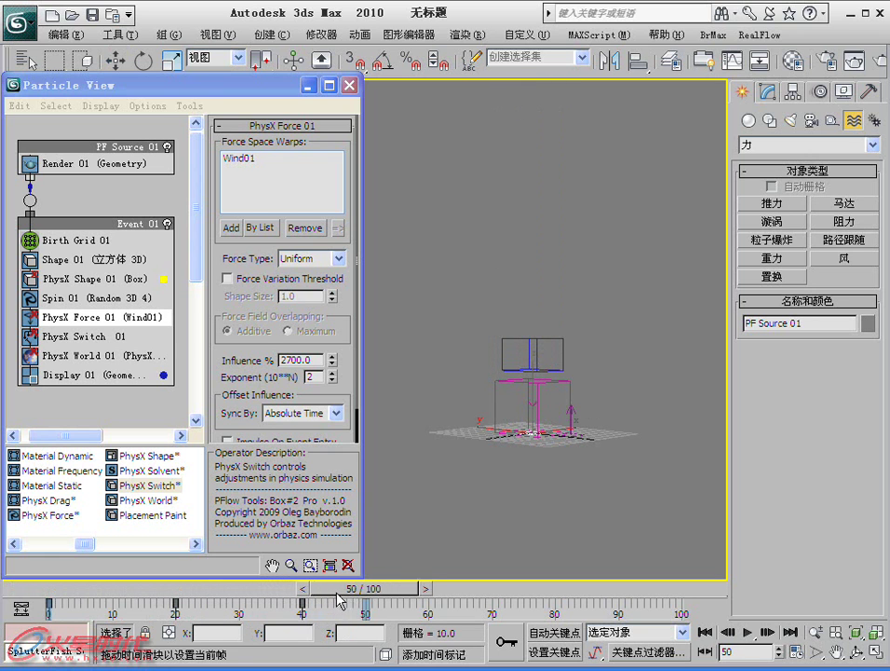
key("w")
Step: Set the wind force's Influence % to 1000 and preview the boxes in the early frames
left_click(291, 359)
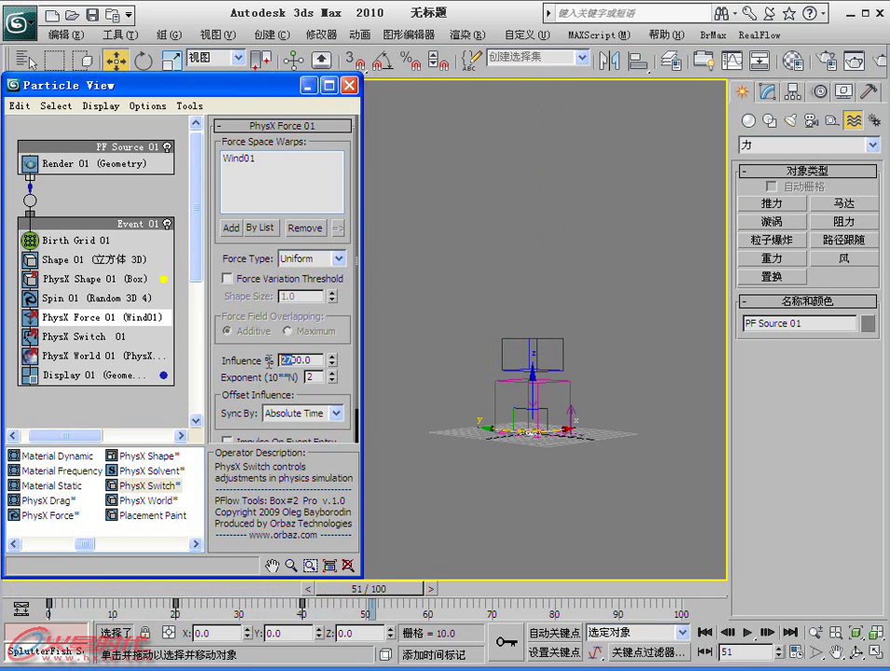
type("1")
key("Return")
mouse_move(99, 589)
left_mouse_down()
mouse_move(600, 599)
mouse_move(587, 599)
left_mouse_up()
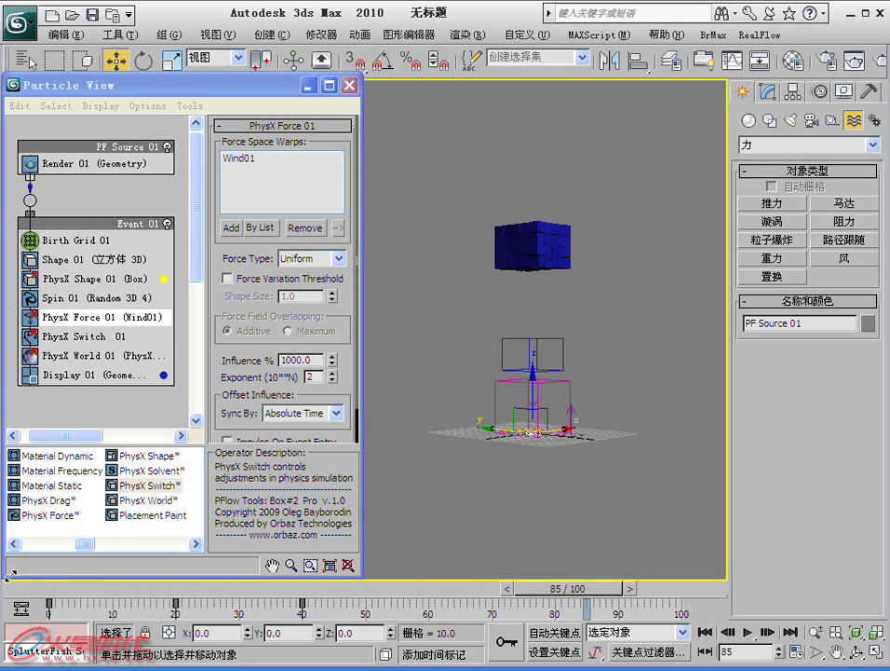
key("w")
left_click(41, 593)
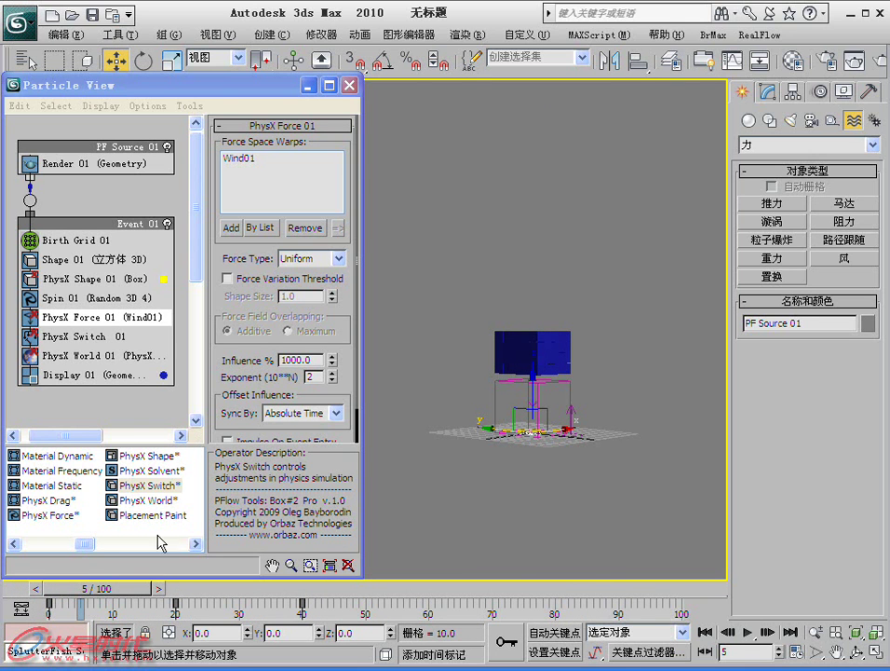
left_click_drag(98, 588, 511, 597)
Step: Add two keys on the AntiGravity Active curve, at frame 60 and just after it
key("w")
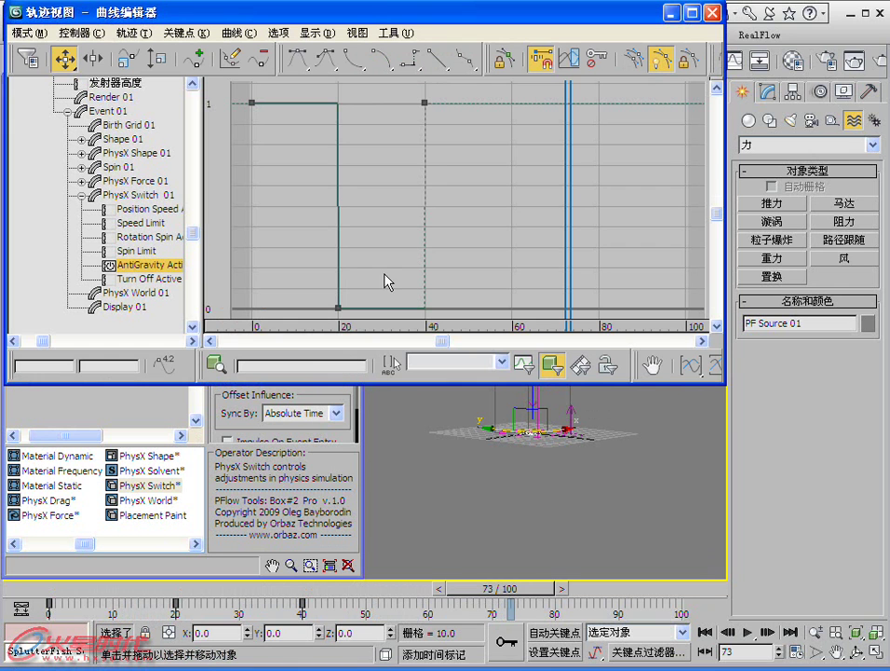
left_click(197, 61)
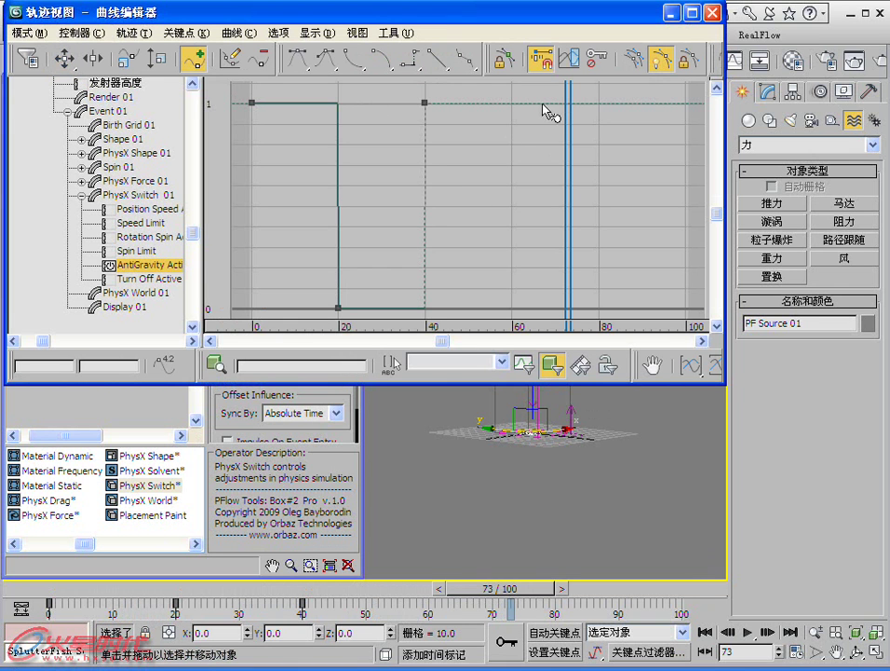
left_click(512, 103)
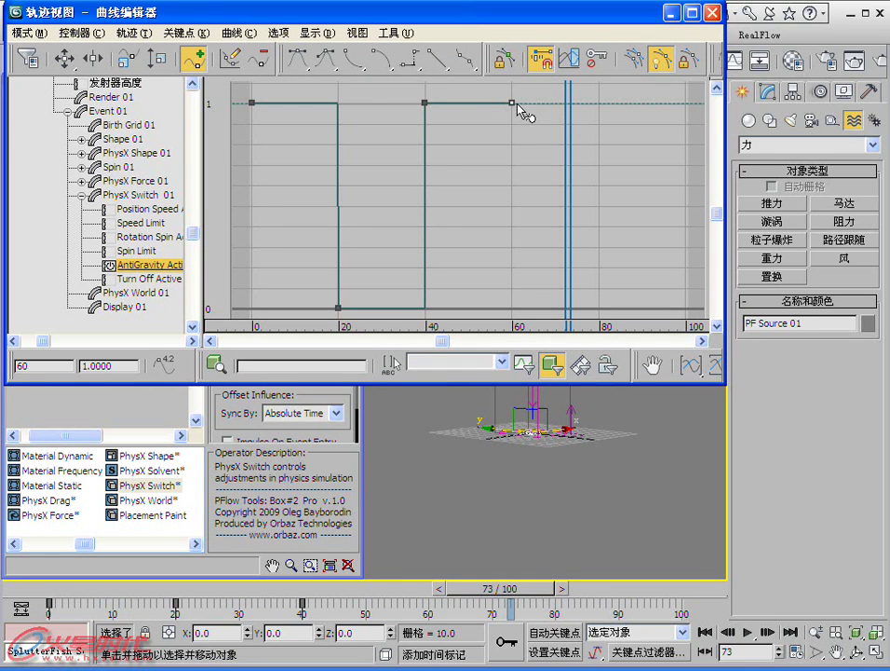
left_click(65, 58)
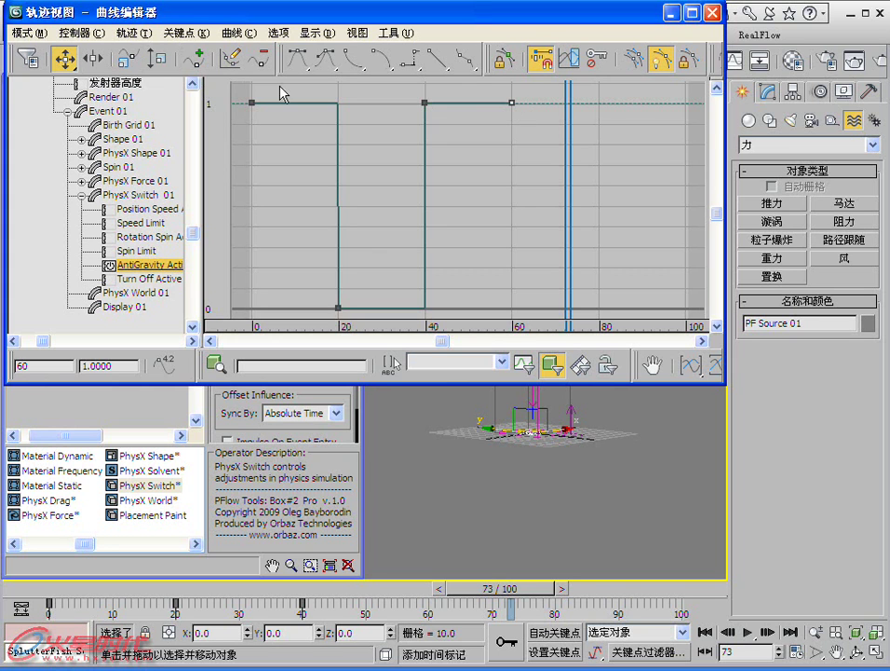
left_click(193, 60)
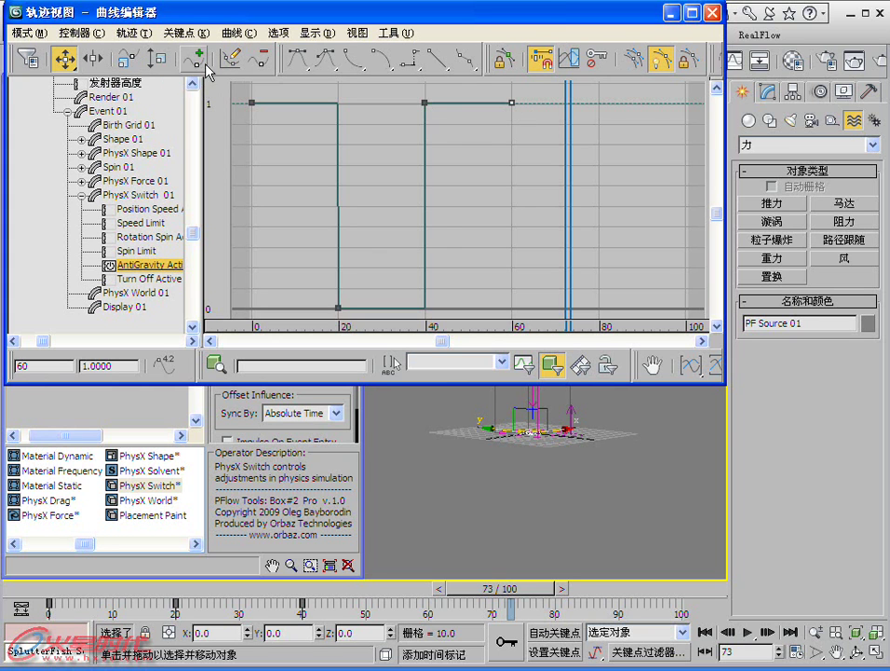
left_click(520, 103)
left_click(64, 58)
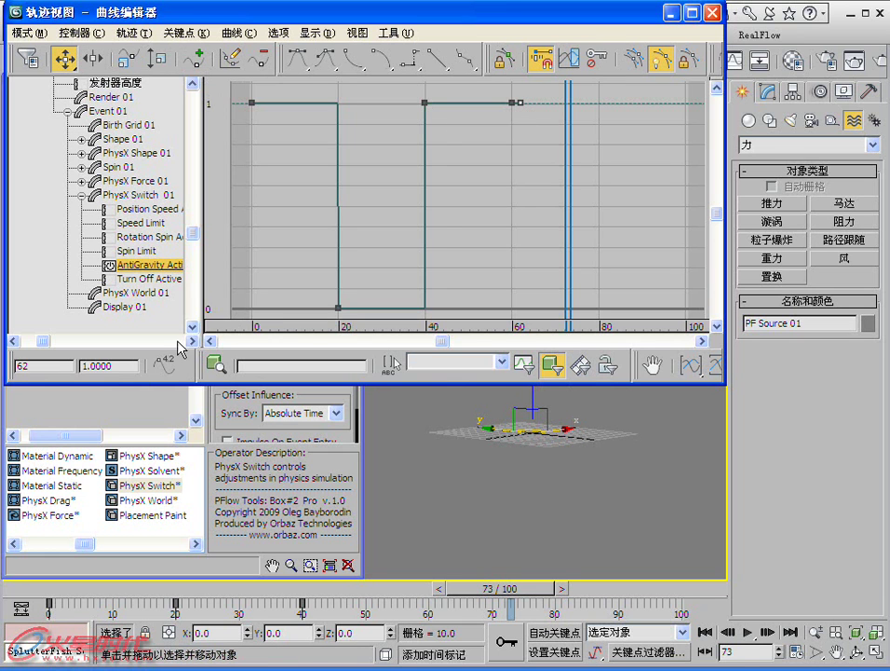
Step: Set the second key's value to 0, minimize the Curve Editor and preview the new timing
double_click(117, 370)
type("0")
key("Return")
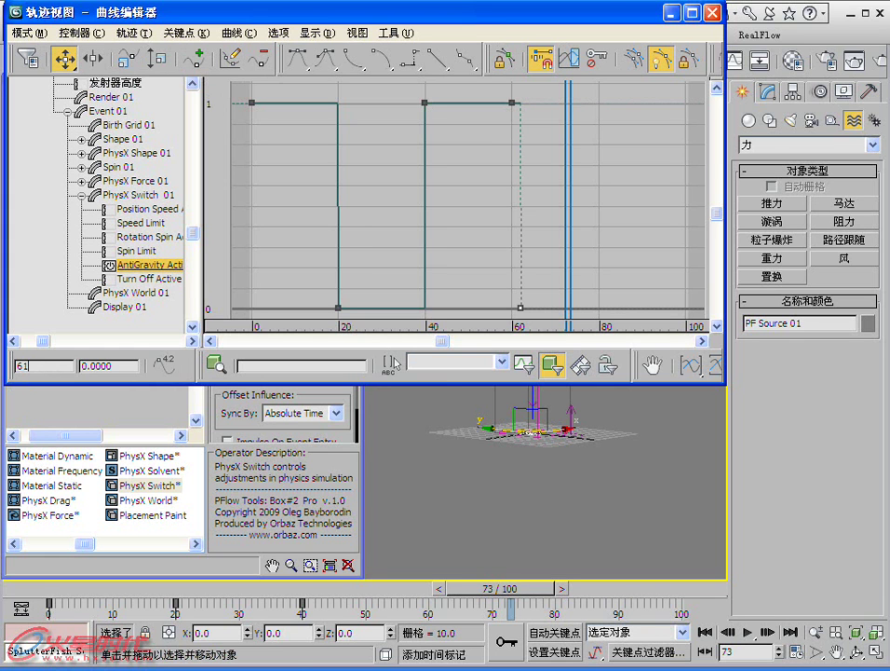
left_click(677, 13)
mouse_move(502, 589)
left_mouse_down()
mouse_move(306, 594)
mouse_move(681, 602)
left_mouse_up()
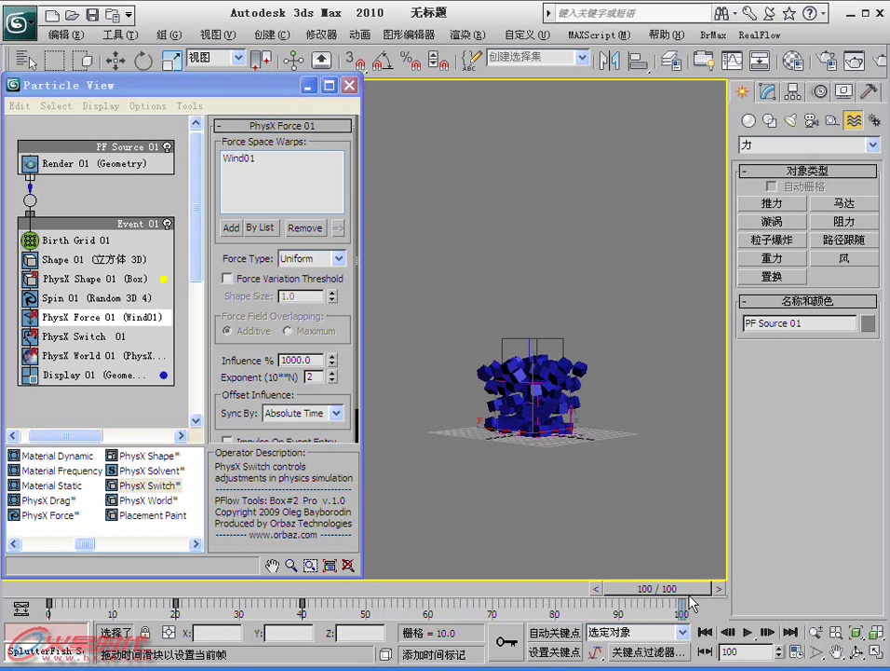
Step: Extend the animation length to 200 frames and preview the boxes falling and spreading
key("w")
right_click_drag(638, 626, 354, 619, "ctrl+alt")
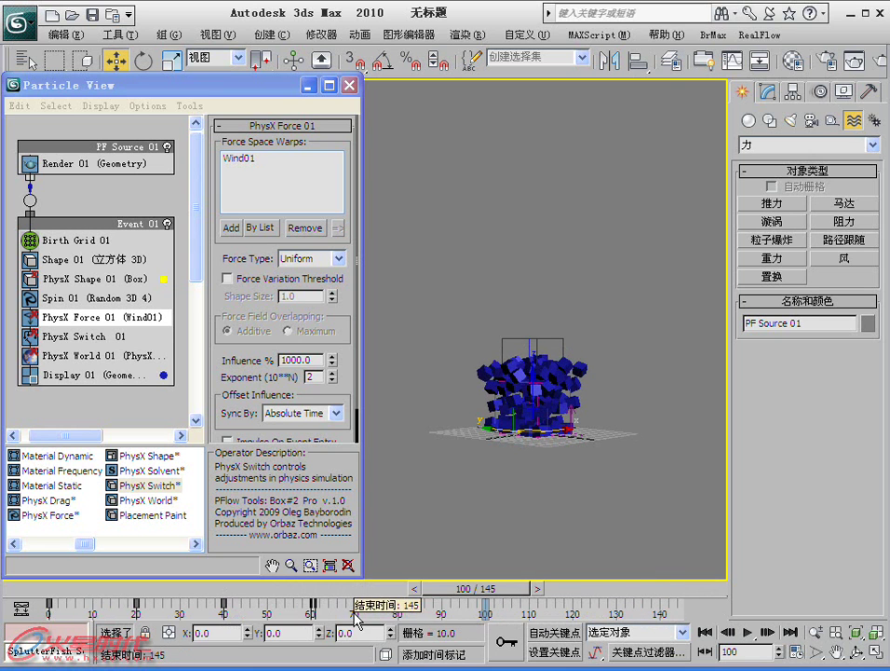
mouse_move(545, 624)
right_mouse_down("ctrl+alt")
mouse_move(391, 606)
mouse_move(296, 610)
mouse_move(310, 612)
right_mouse_up("ctrl+alt")
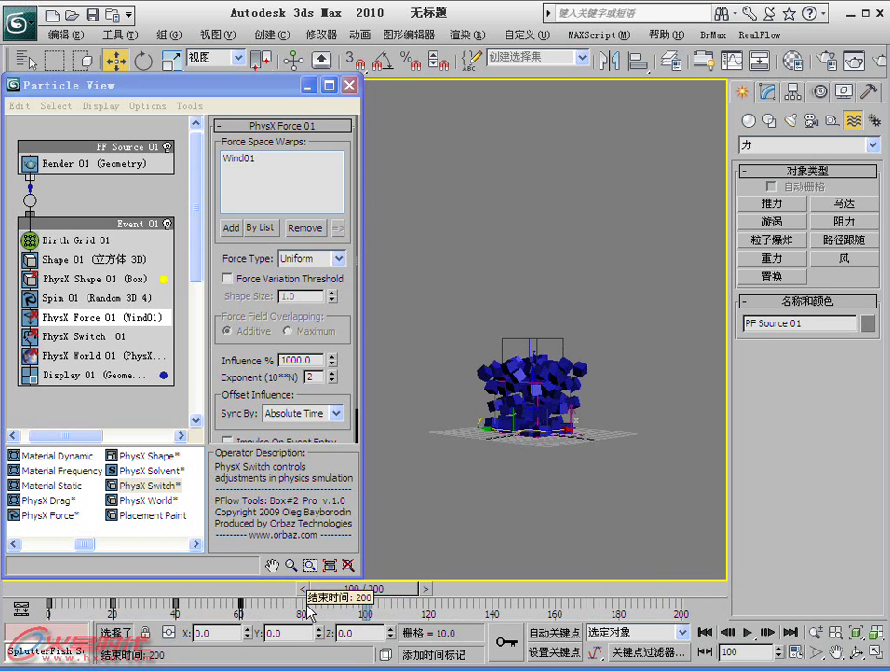
left_click_drag(360, 596, 603, 596)
key("w")
left_click_drag(82, 594, 277, 589)
Step: Reframe the perspective view on the cube, preview frames around 70, and return to frame 0
mouse_move(536, 470)
middle_mouse_down("alt")
mouse_move(576, 497)
mouse_move(529, 445)
middle_mouse_up("alt")
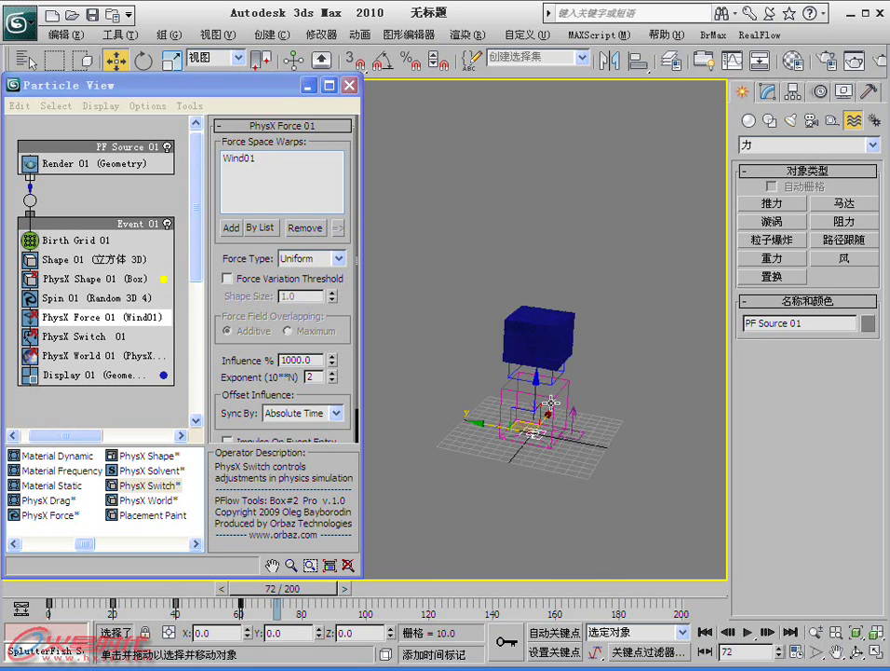
middle_click_drag(567, 376, 550, 352)
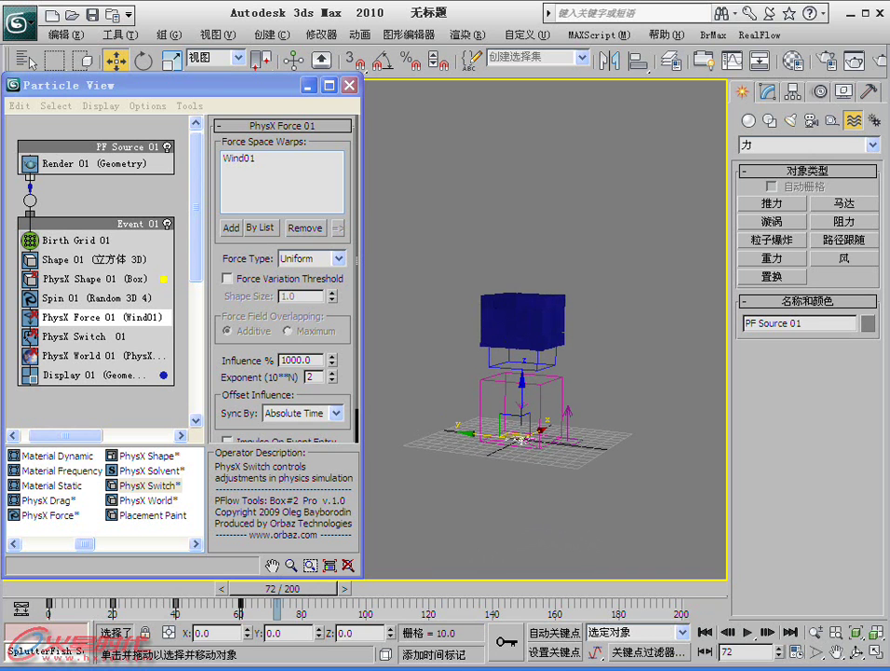
middle_click_drag(547, 350, 582, 338)
mouse_move(65, 596)
left_mouse_down()
mouse_move(493, 596)
mouse_move(464, 590)
left_mouse_up()
key("w")
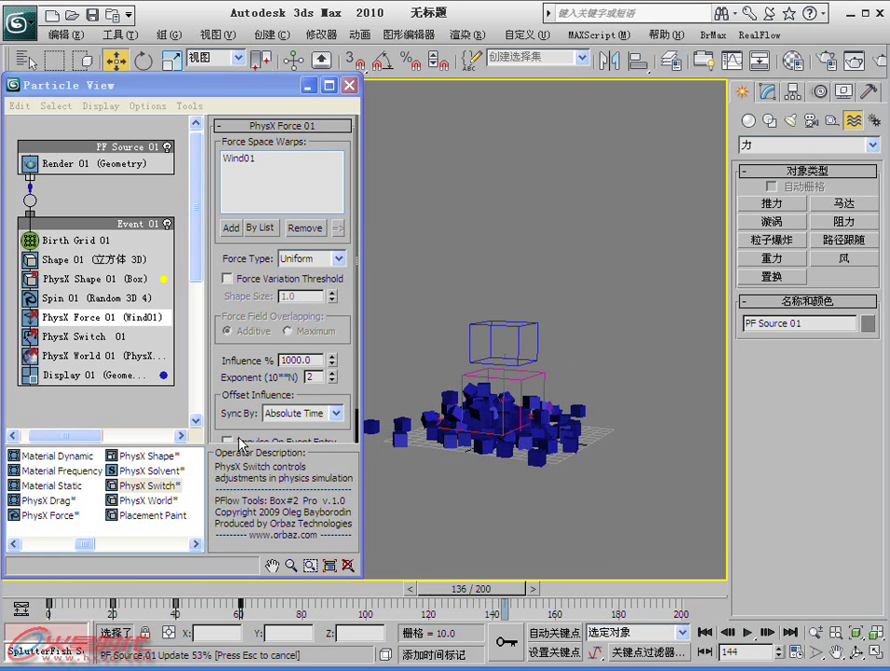
key("Home")
Step: Minimize Particle View and choose the Deflector space warp from the Deflectors category
left_click(310, 85)
mouse_move(474, 387)
middle_mouse_down("alt")
mouse_move(424, 394)
mouse_move(454, 428)
middle_mouse_up("alt")
left_click(806, 146)
left_click(774, 172)
left_click(785, 278)
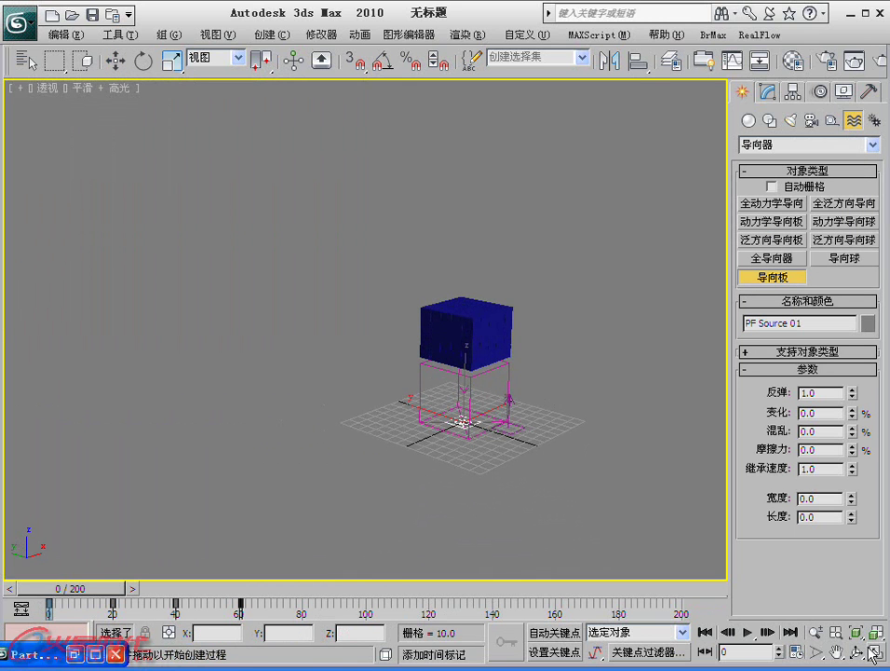
Step: Draw a Deflector plane below the boxes in the four-viewport layout
key("alt+w")
left_click_drag(138, 381, 229, 456)
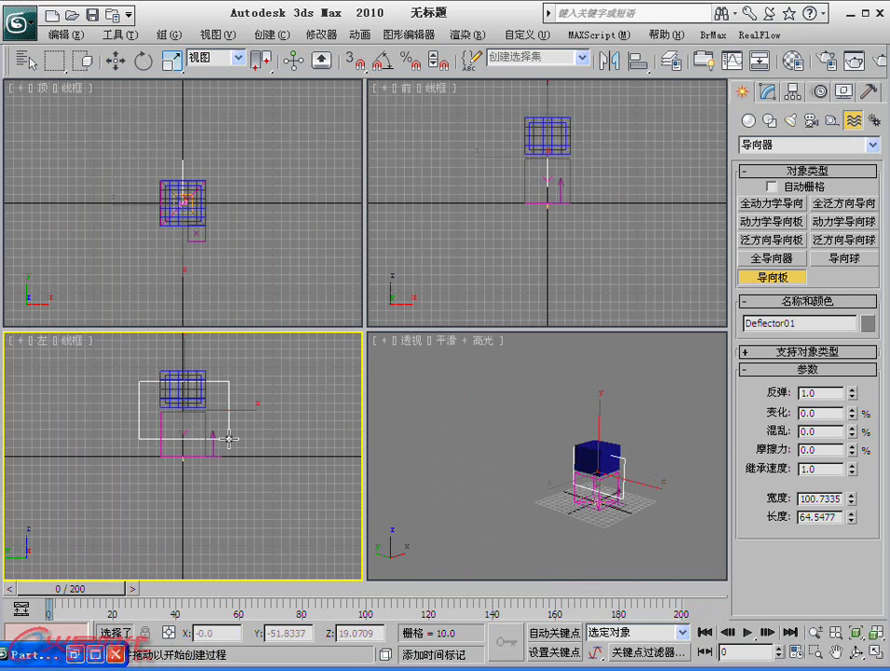
right_click(597, 183)
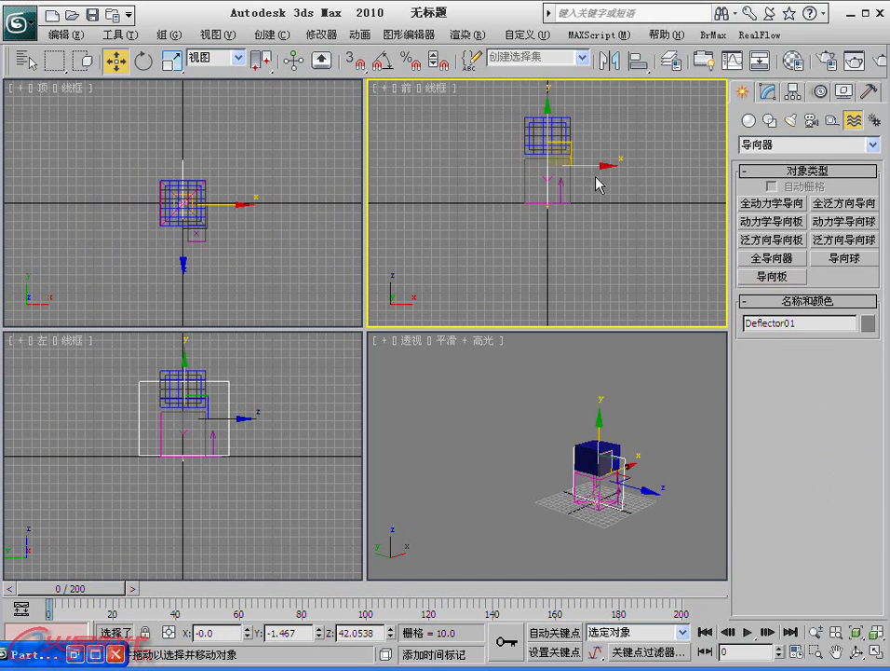
left_click(589, 170)
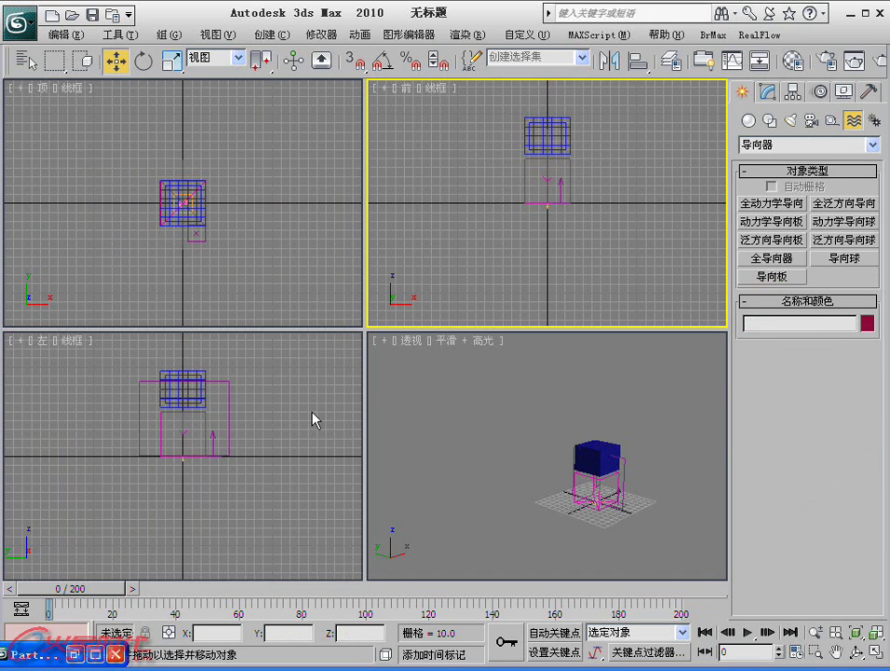
Step: Move Deflector01 to the left of the particle cube and step the simulation toward frame 140
left_click(229, 410)
left_click(549, 203)
left_click_drag(588, 165, 513, 167)
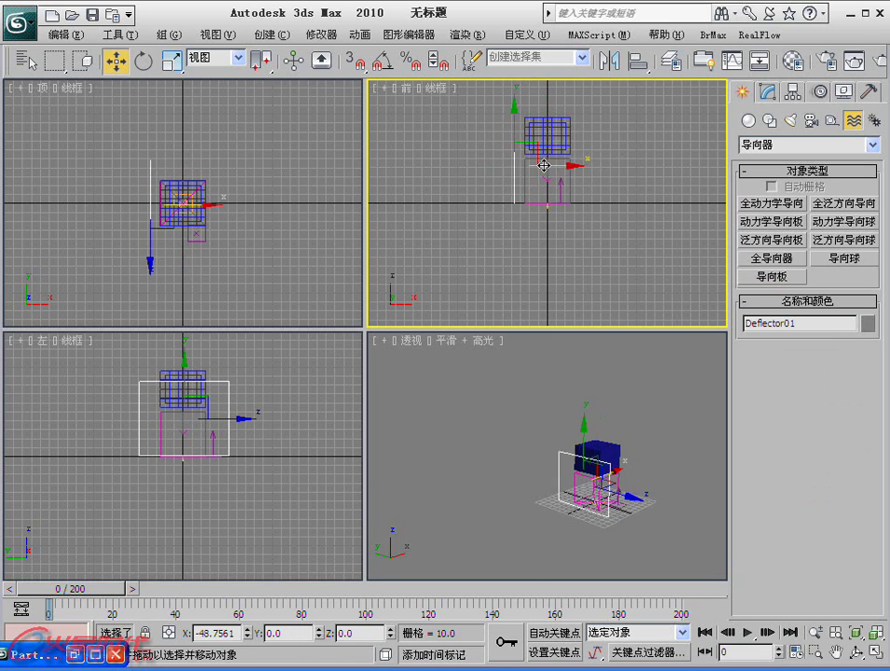
left_click_drag(128, 592, 518, 591)
key("w")
left_click_drag(525, 168, 519, 170)
left_click(540, 587)
left_click(542, 589)
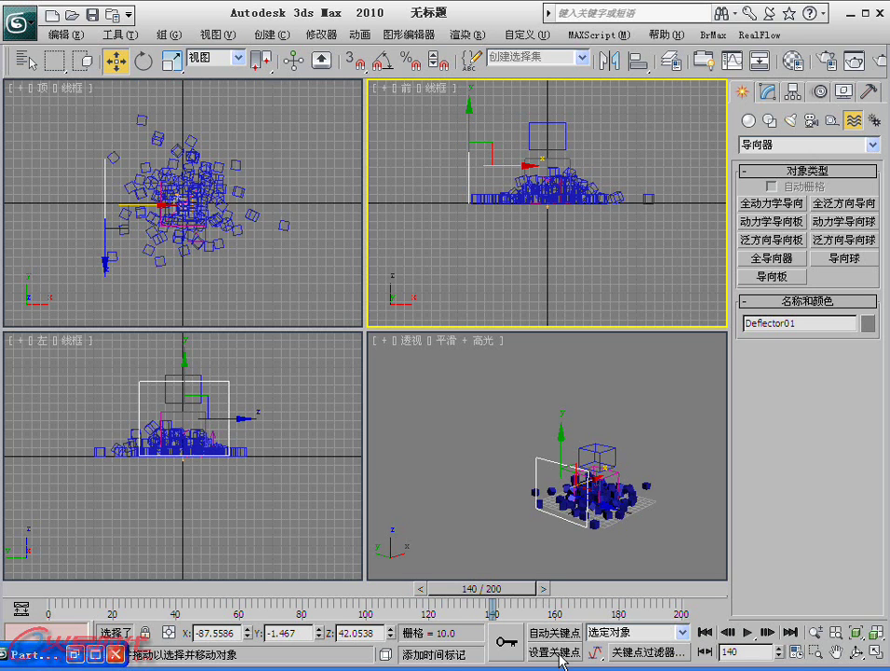
Step: With Auto Key on at frame 180, move the deflector far to the right
left_click_drag(500, 594, 635, 594)
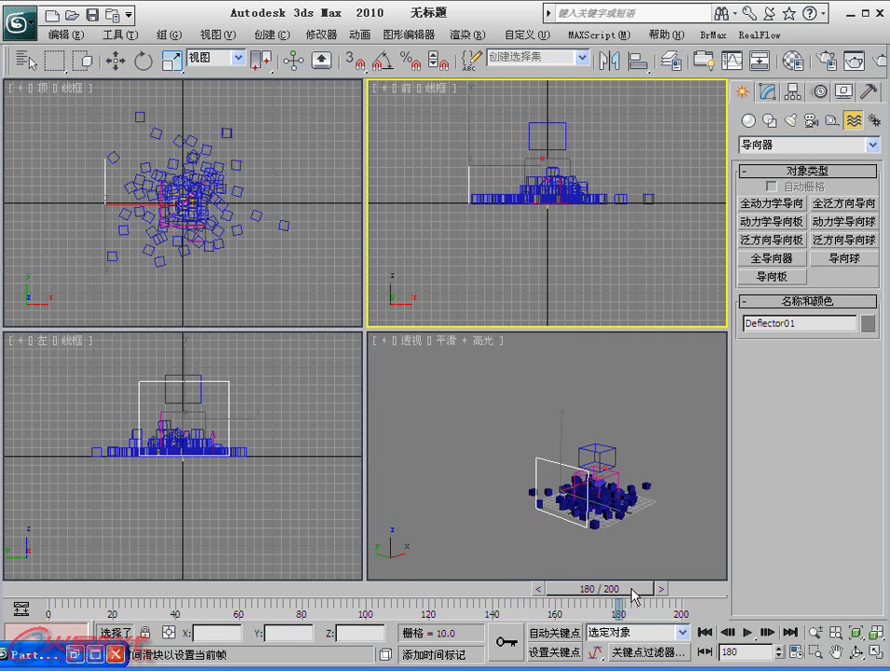
key("w")
left_click(553, 635)
left_click_drag(529, 168, 711, 168)
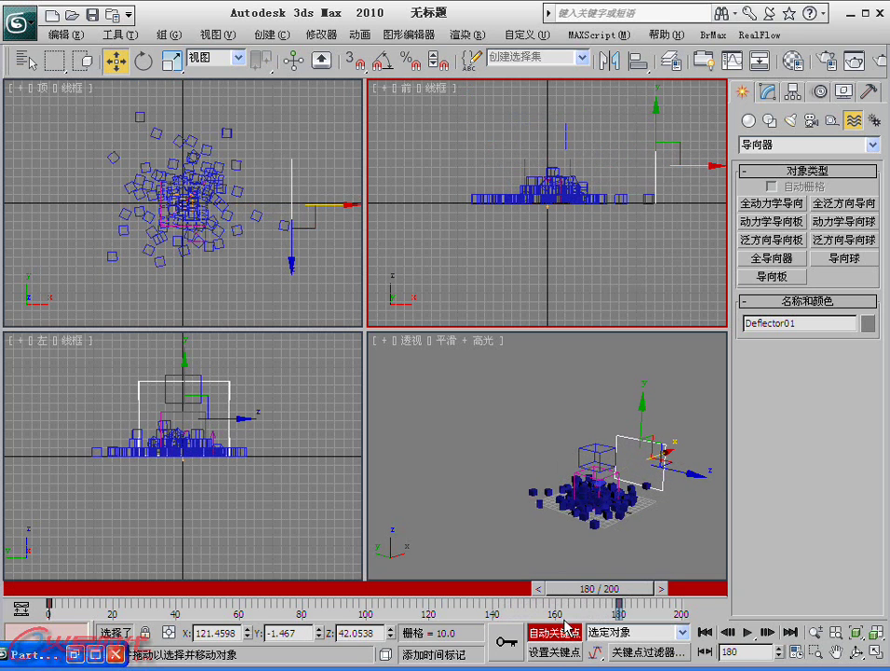
left_click(564, 631)
Step: Widen the deflector to 225.643, shift its start key to frame 141, and restore Particle View
left_click(771, 93)
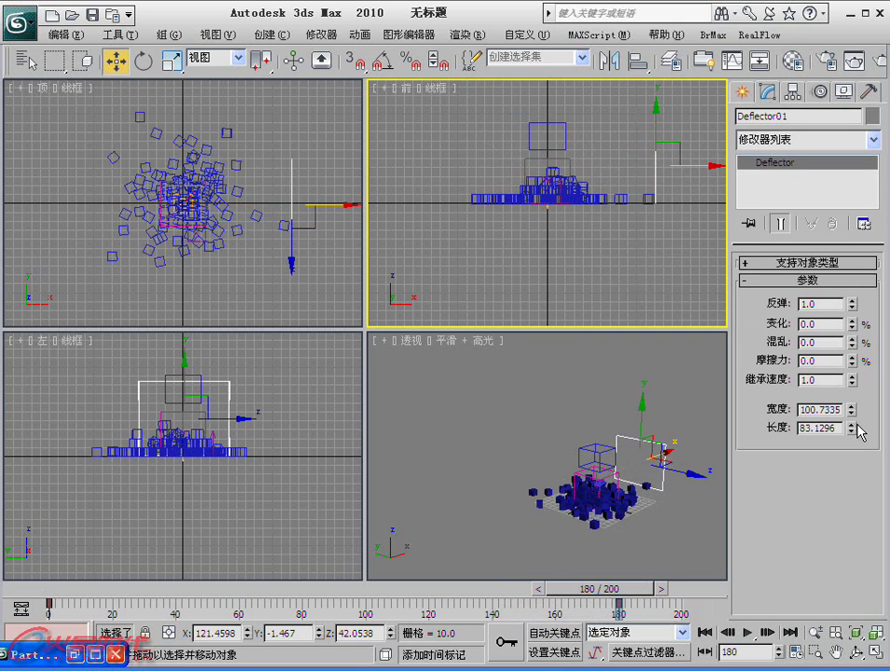
left_click_drag(851, 409, 850, 354)
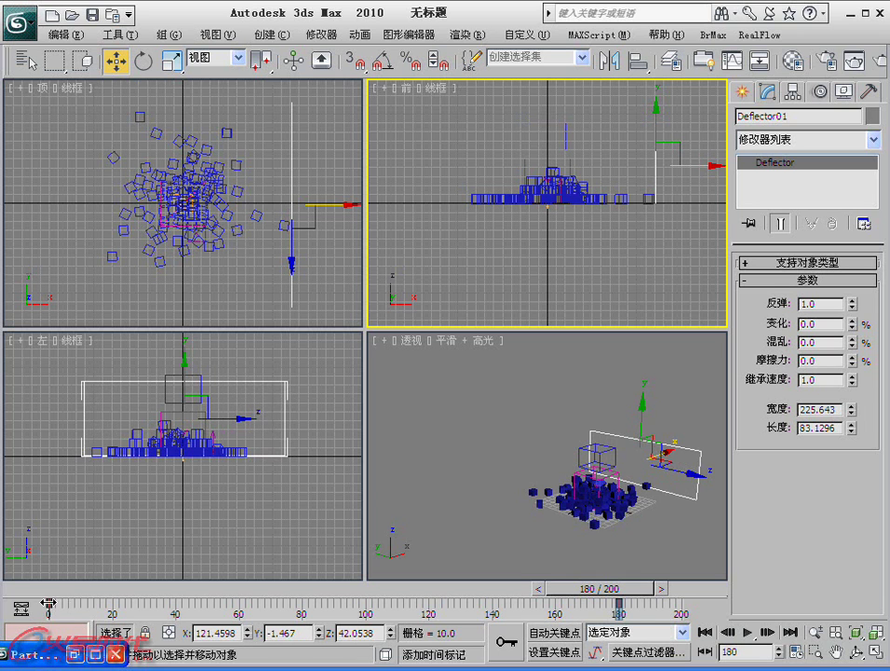
left_click_drag(49, 603, 493, 603)
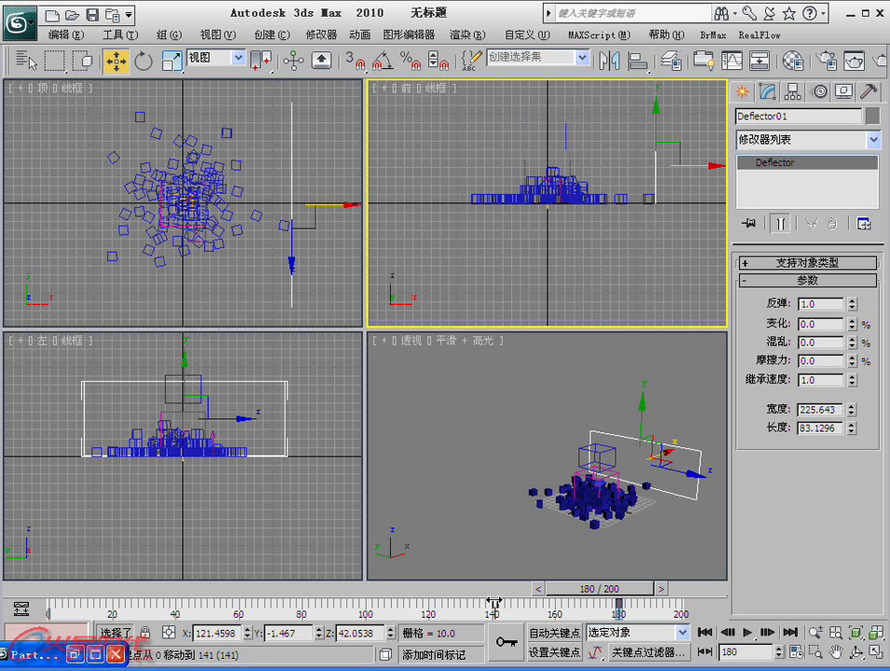
left_click_drag(56, 589, 596, 596)
key("Home")
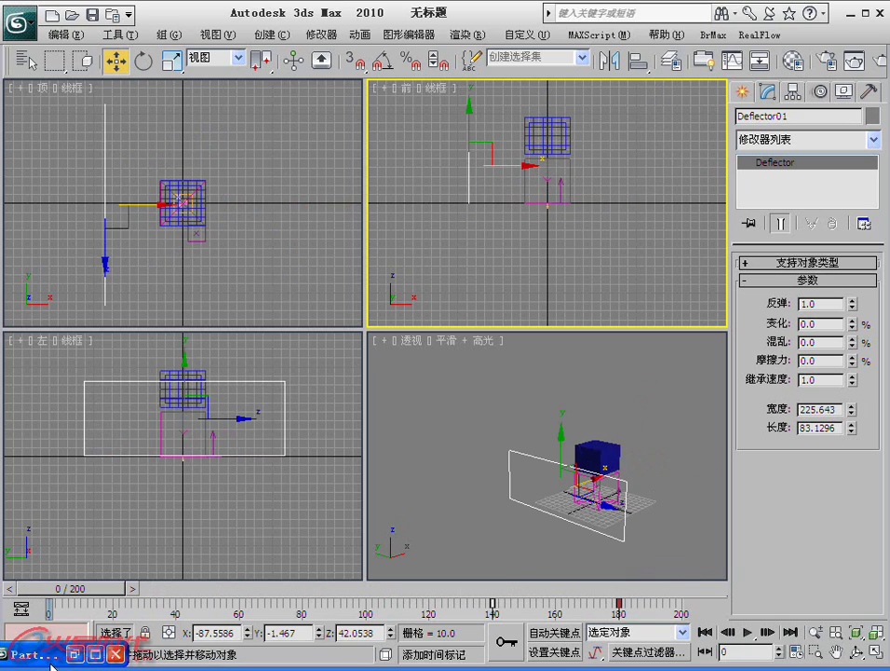
left_click(46, 654)
left_click(26, 533)
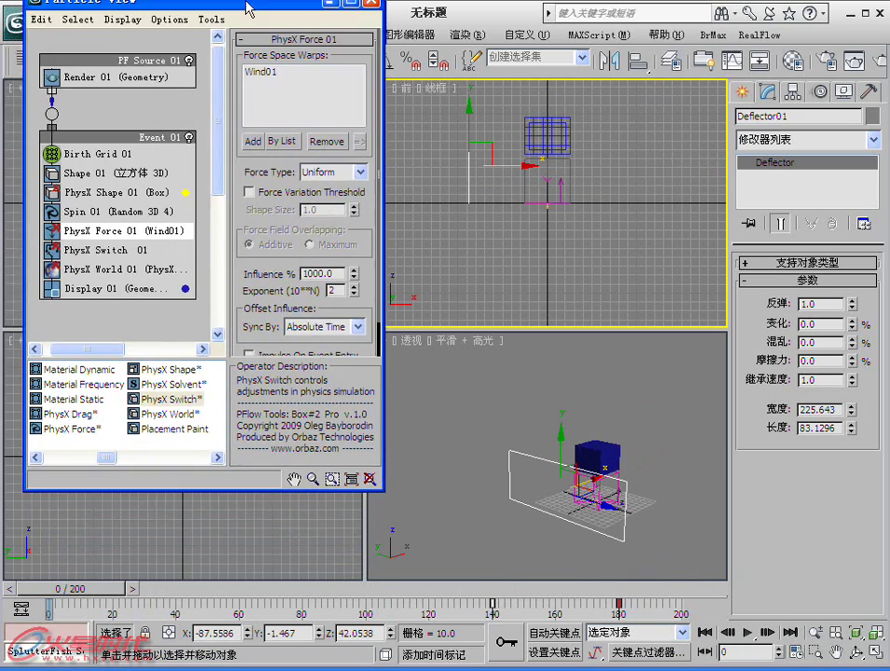
Step: Move Particle View to the top of the screen and enlarge it downward
left_click_drag(228, 95, 229, 22)
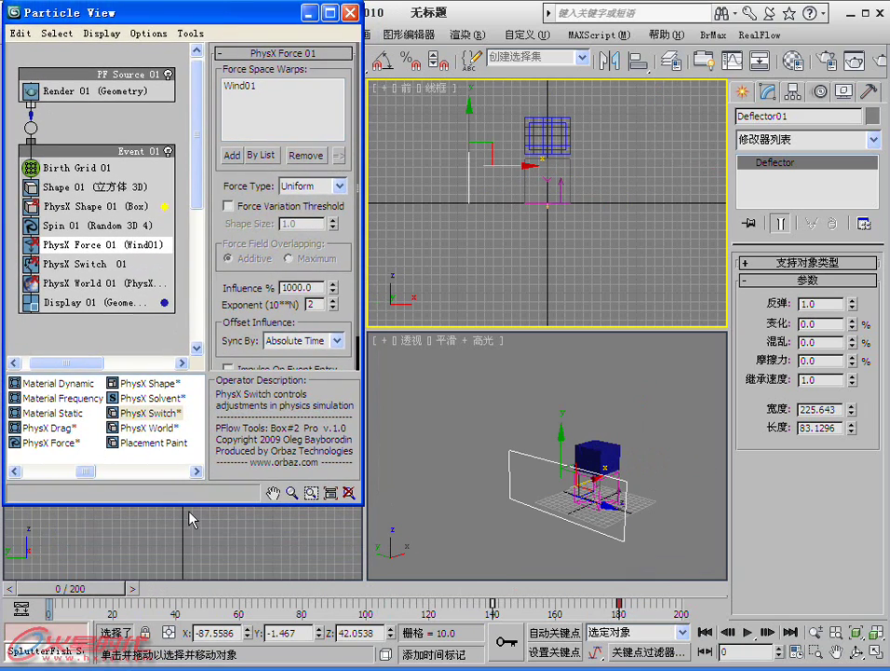
left_click_drag(193, 503, 193, 667)
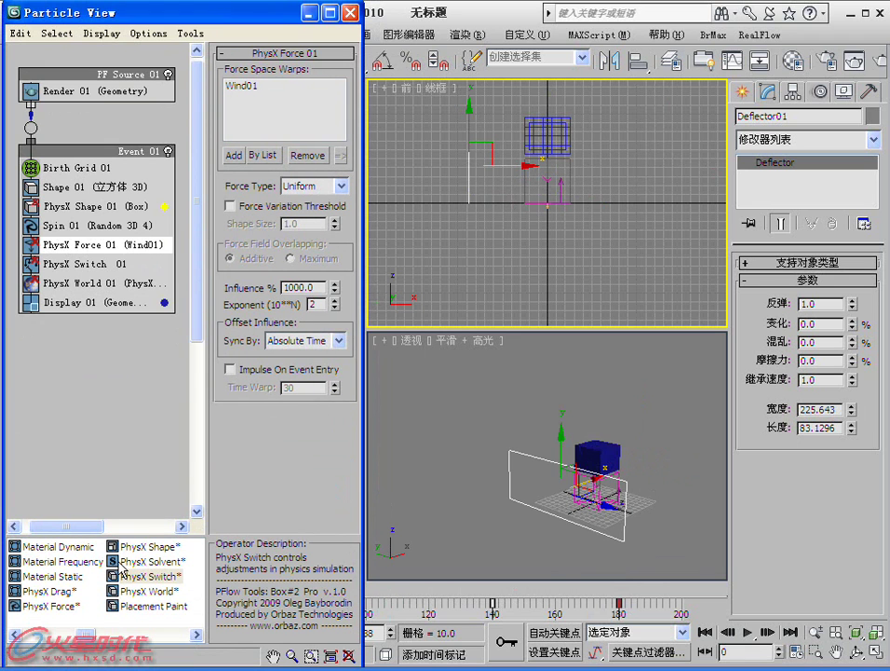
left_click(28, 635)
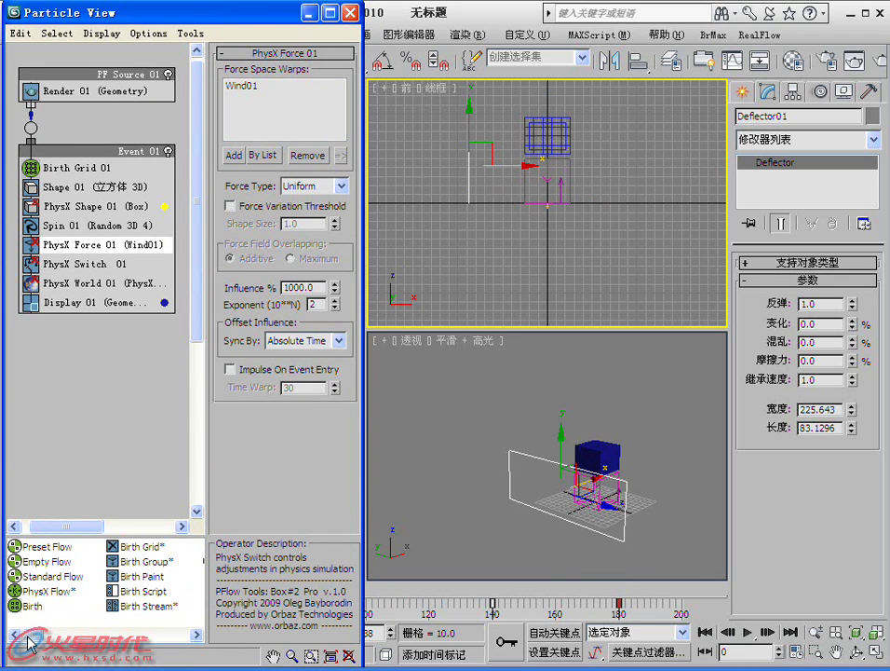
left_click_drag(40, 635, 119, 635)
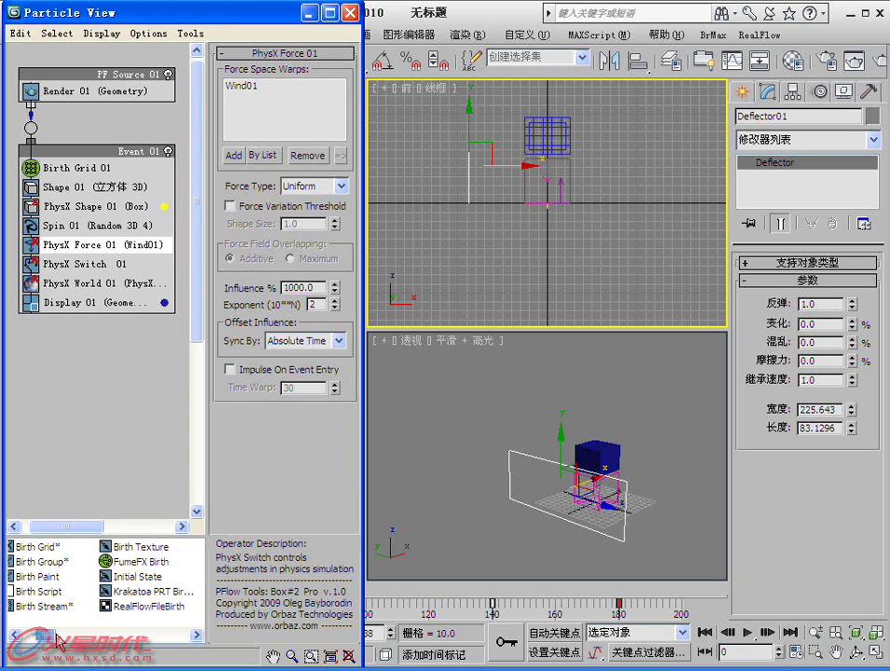
left_click_drag(119, 638, 126, 636)
Step: Add an Age Test to the end of Event 01, then replace it with a Collision test
left_click_drag(42, 605, 67, 321)
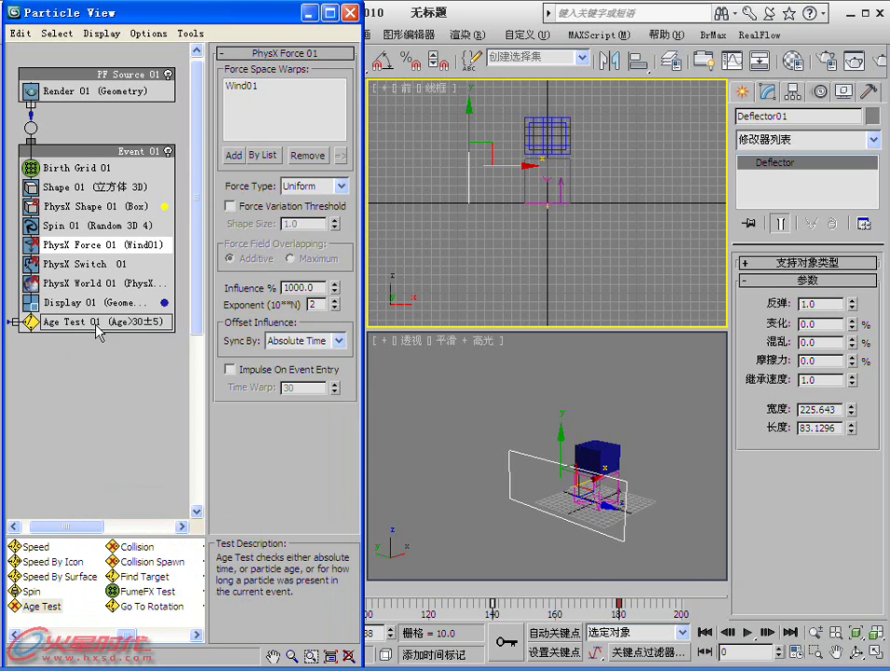
left_click(93, 322)
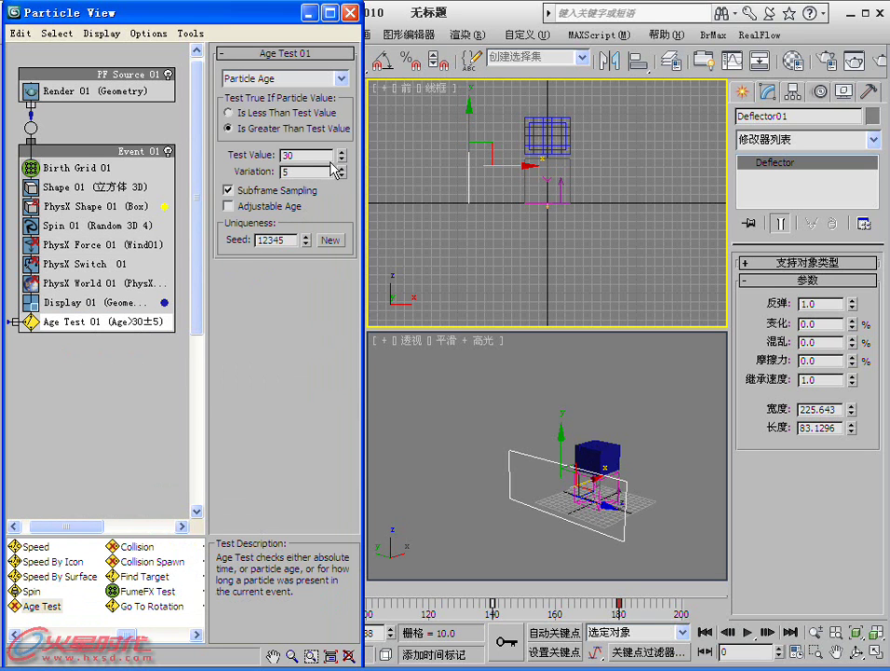
double_click(310, 156)
left_click_drag(128, 546, 105, 326)
Step: Make Collision 01 test against Deflector01 with Speed set to Continue
left_click(239, 130)
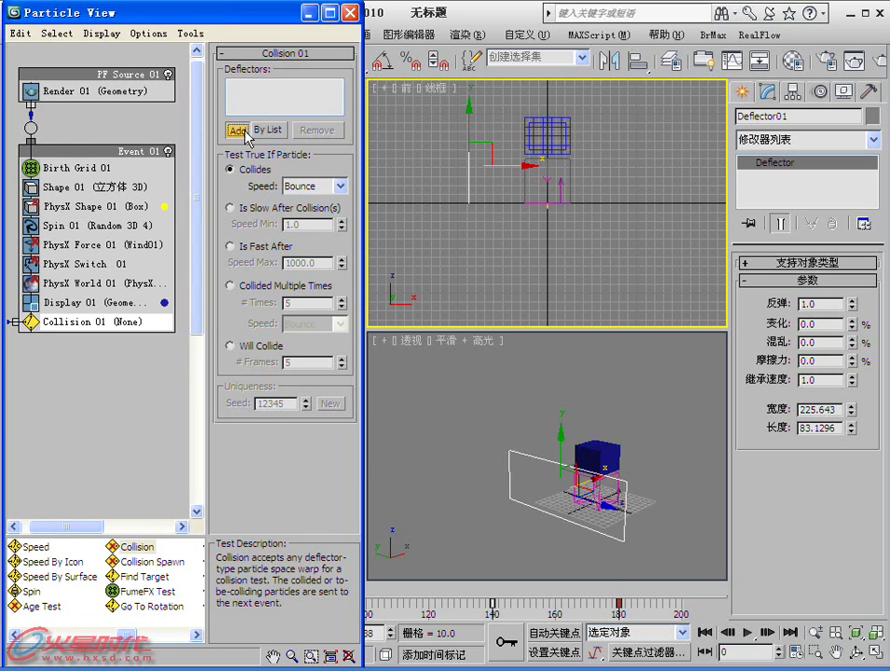
left_click(527, 507)
left_click(340, 186)
left_click(298, 210)
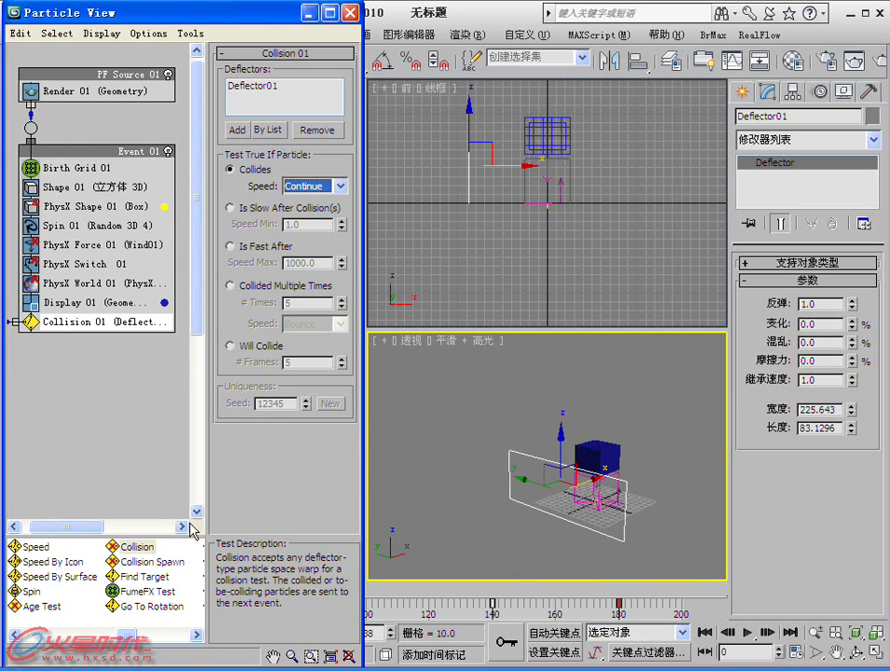
Step: Resize Particle View and wire a new Age Test event to the Collision output
left_click_drag(95, 664, 127, 344)
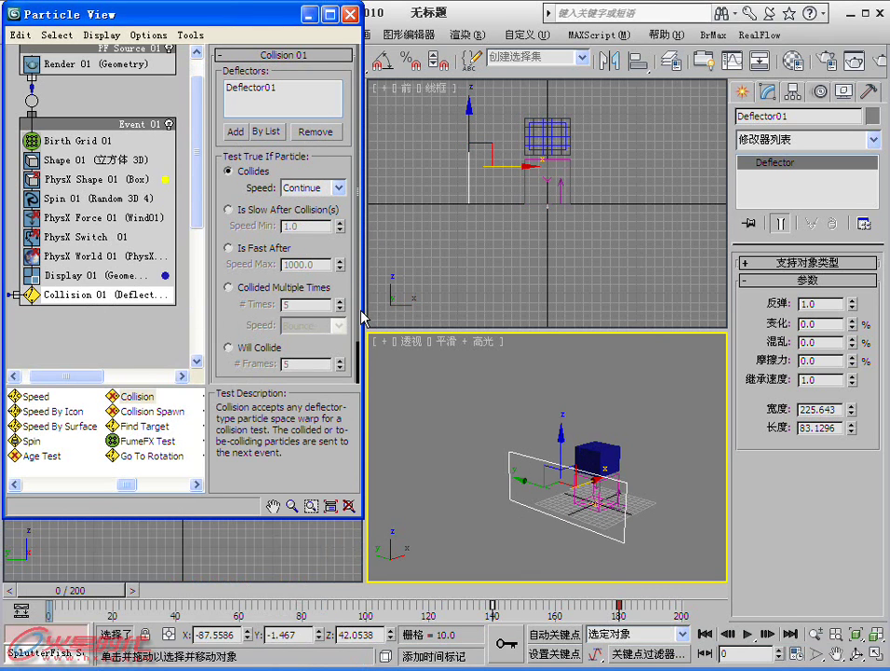
left_click_drag(363, 310, 479, 317)
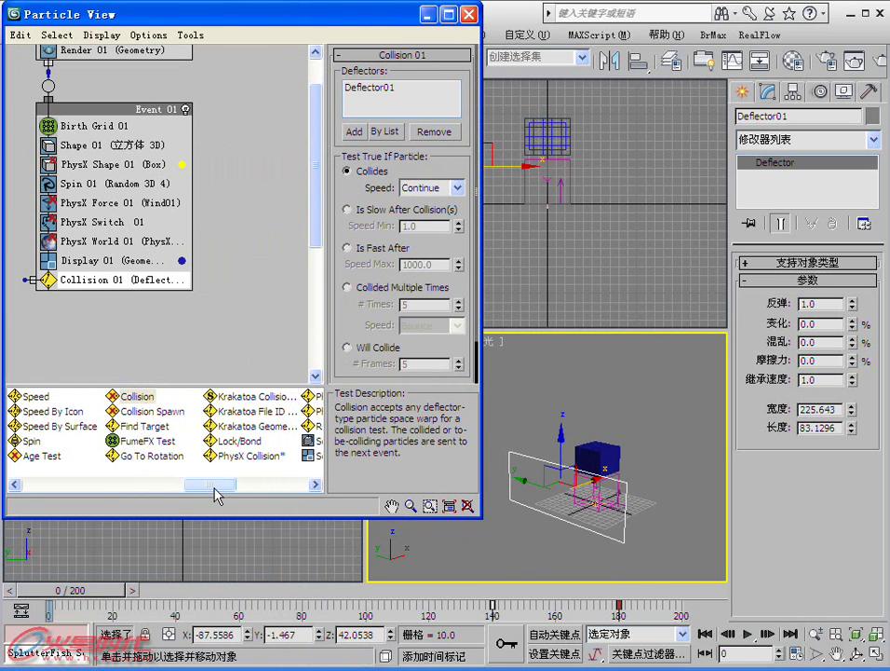
left_click_drag(42, 455, 31, 280)
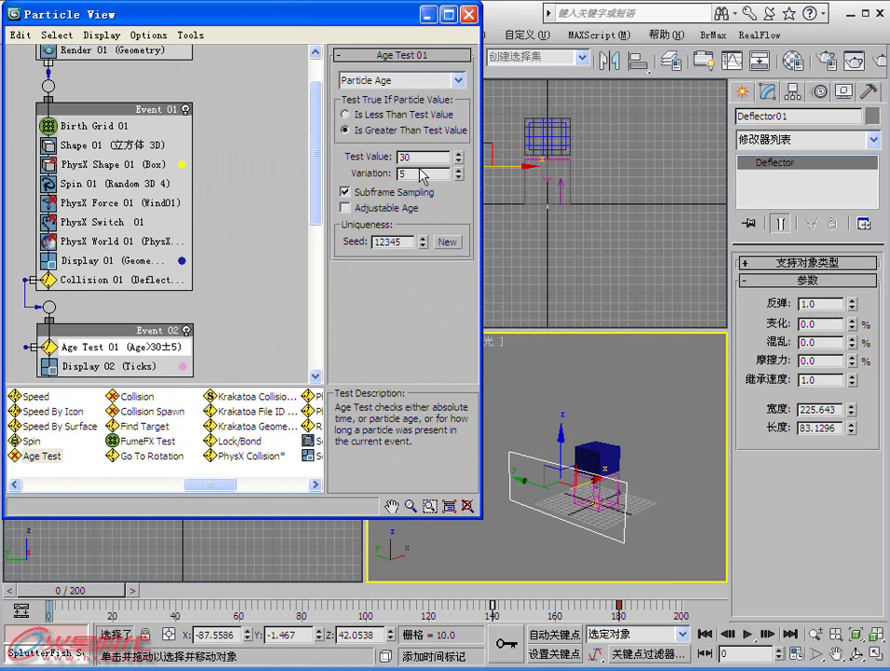
Step: Set Age Test 01 to check Event Age with a test value of 5
double_click(436, 158)
type("5")
key("Return")
left_click(410, 81)
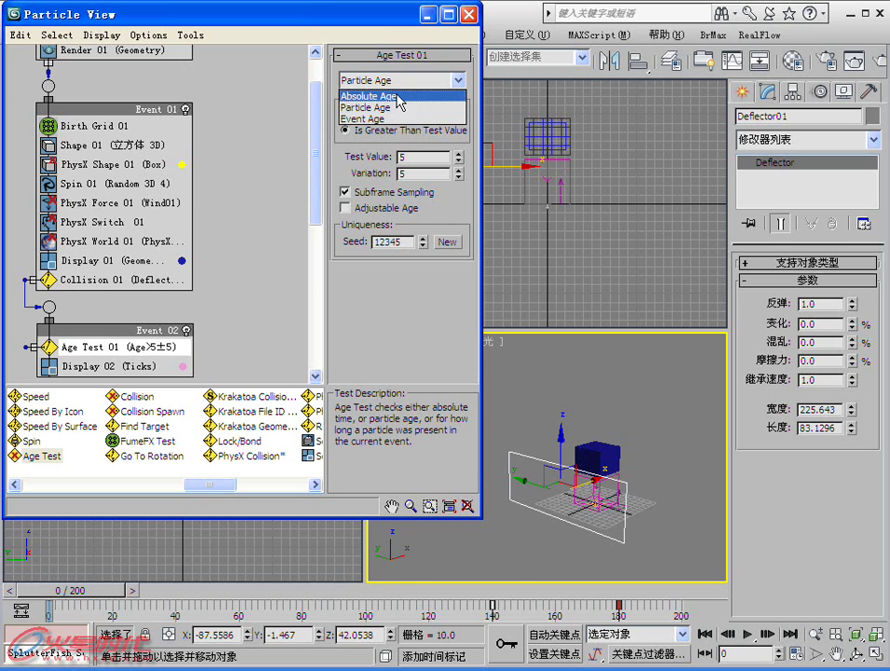
left_click(371, 120)
Step: Set Display 02's type to Geometry and pan the particle diagram
scroll(190, 176, "down", 2)
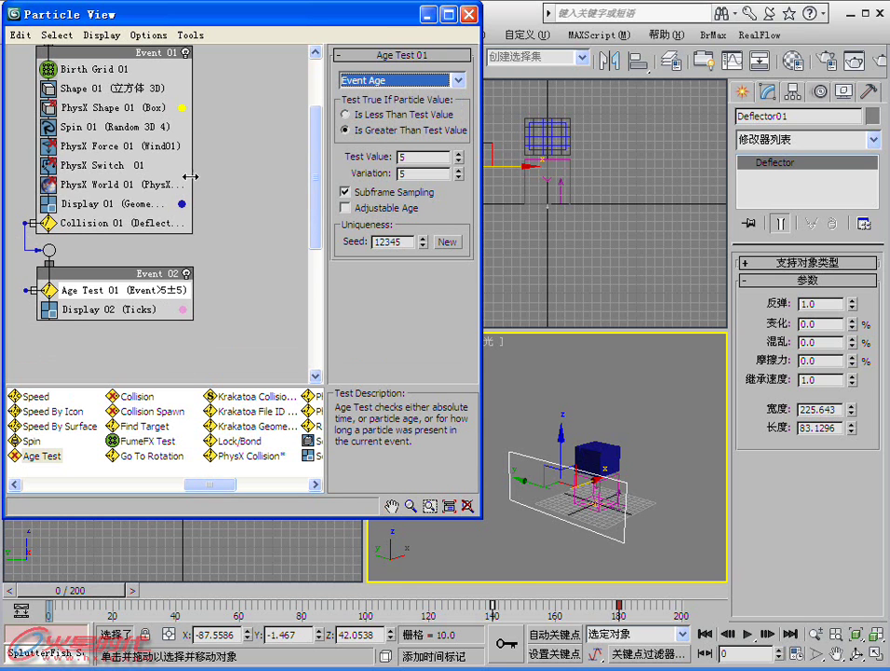
scroll(201, 322, "down", 1)
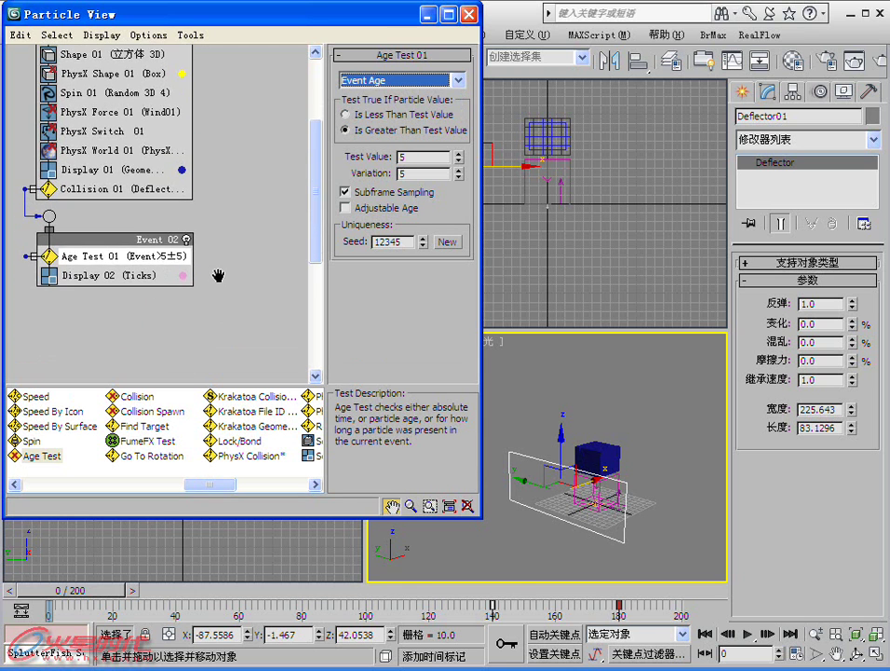
left_click(156, 277)
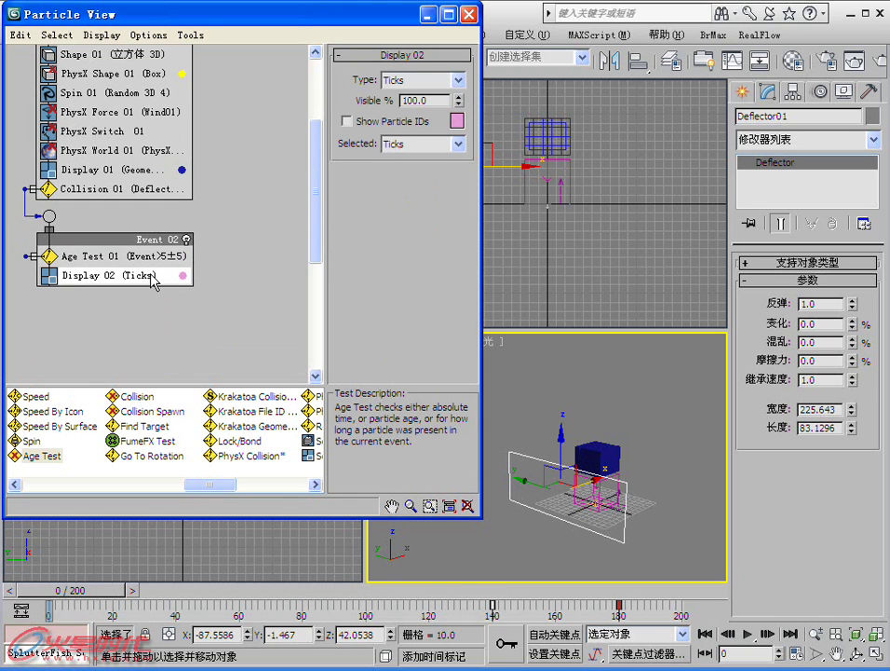
left_click(457, 81)
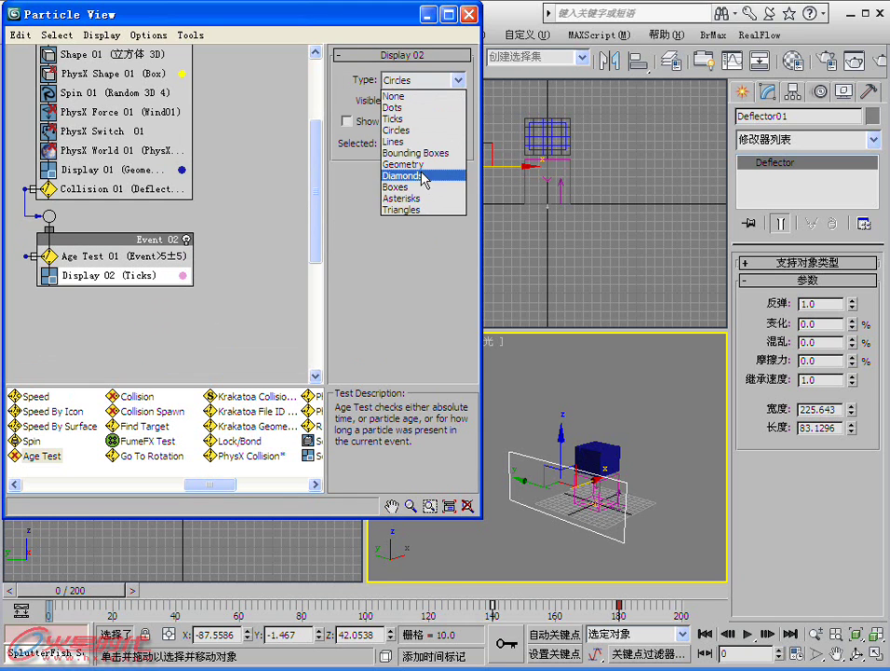
left_click(420, 164)
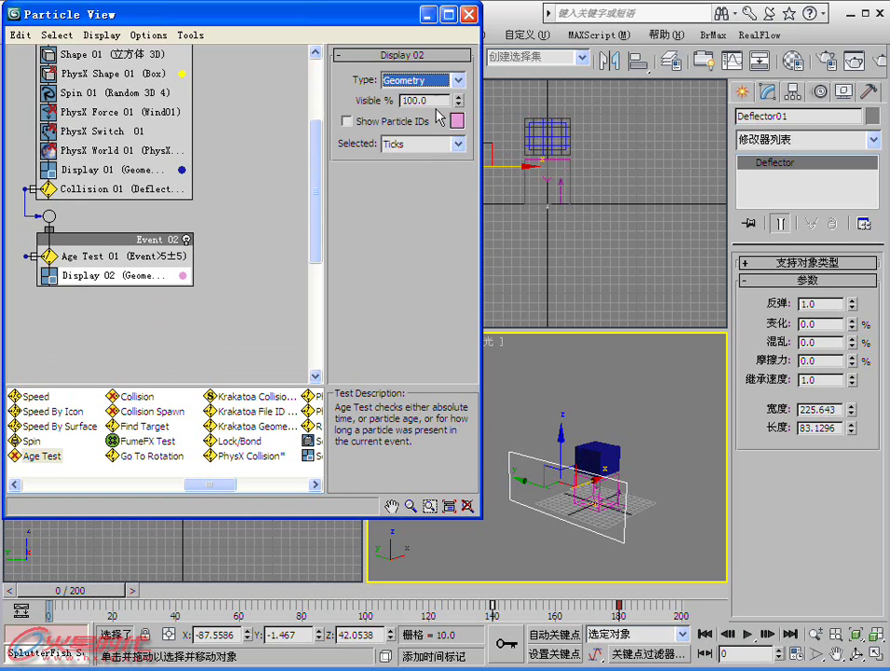
scroll(198, 292, "down", 1)
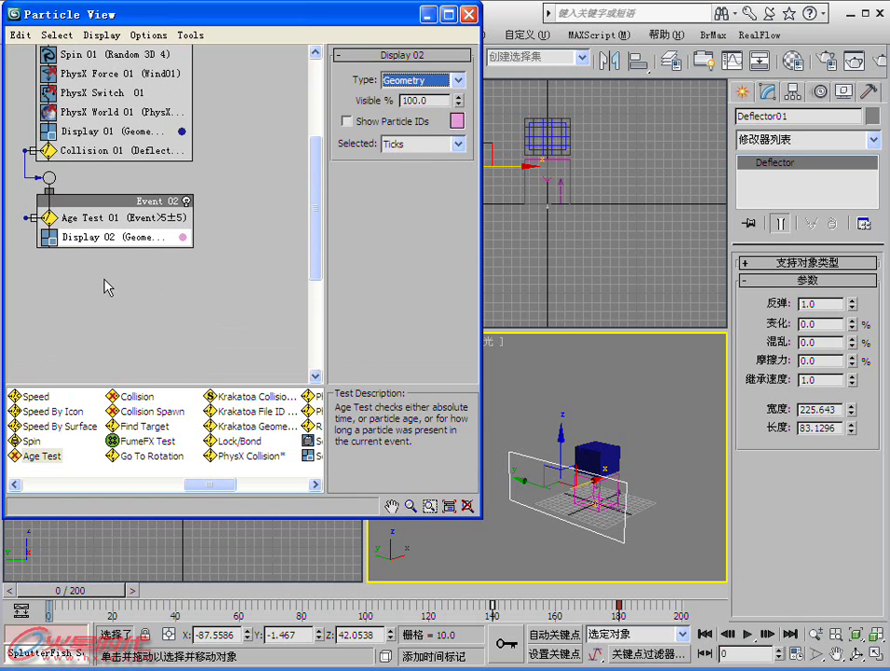
middle_click_drag(191, 314, 191, 277)
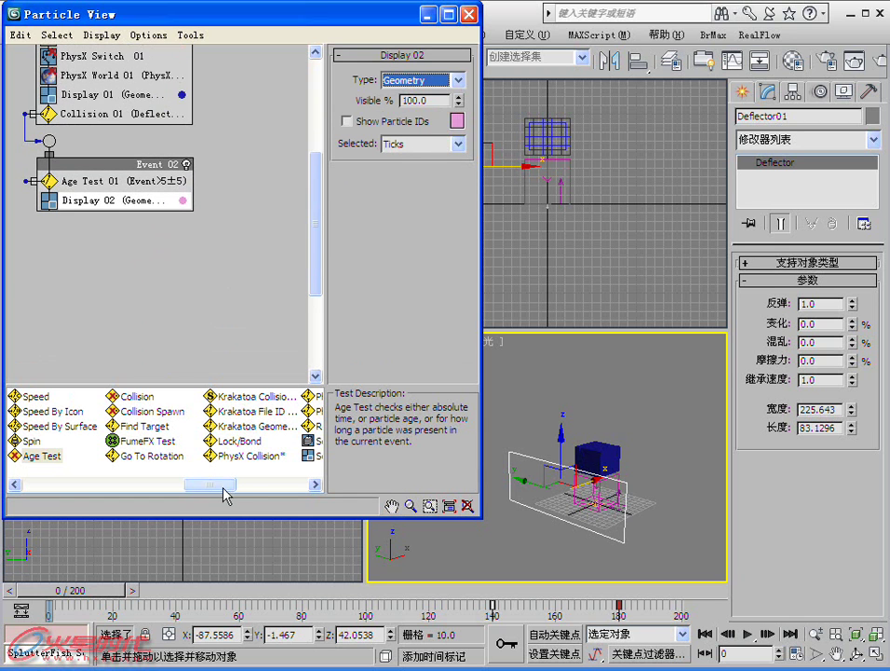
left_click_drag(224, 484, 272, 484)
middle_click_drag(204, 210, 204, 307)
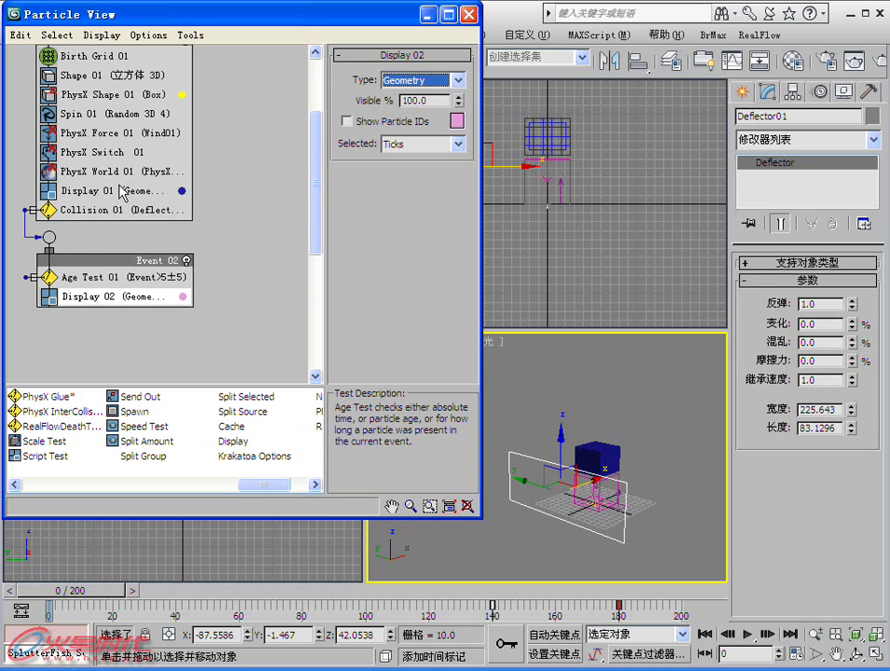
Step: Select PhysX World 01, Display 01, Spin 01, PhysX Shape 01 and Shape 01 together
left_click(110, 172)
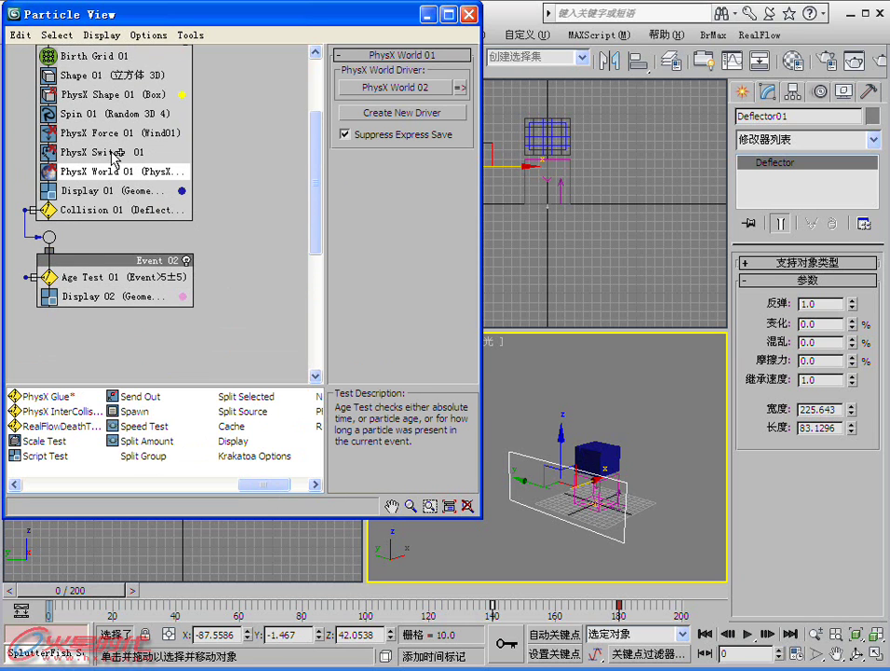
left_click(93, 190)
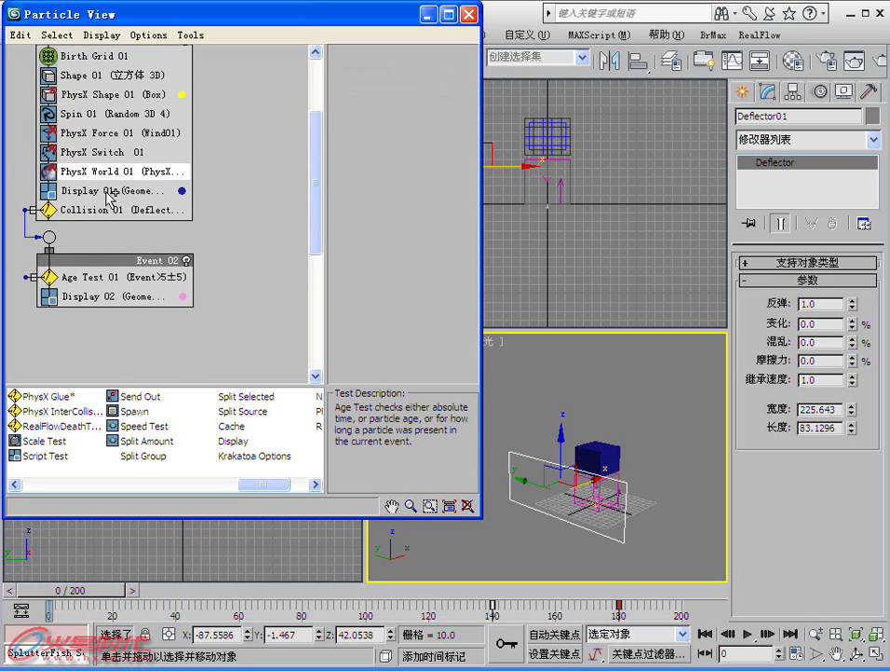
left_click(113, 134)
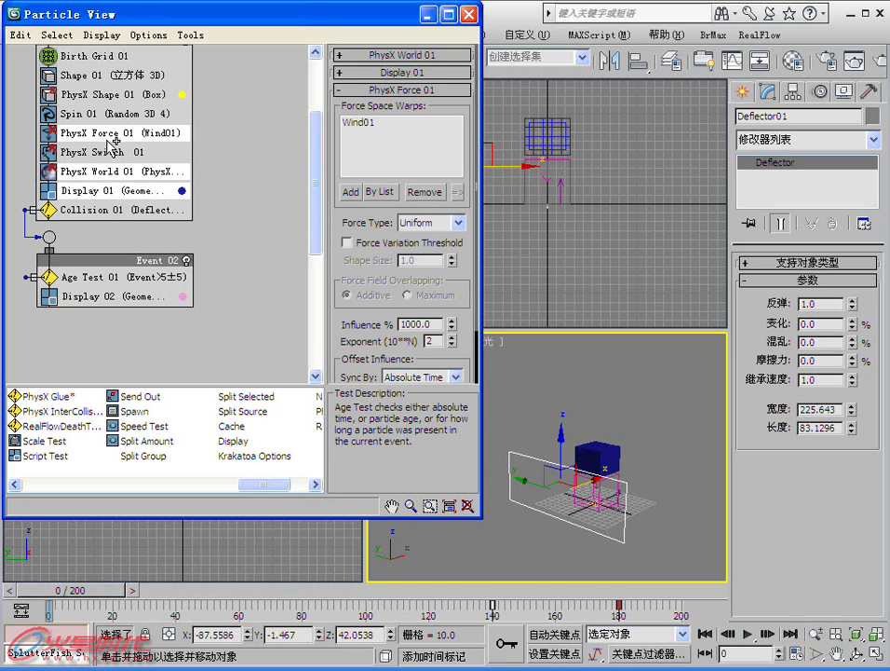
left_click(113, 149)
left_click(82, 113)
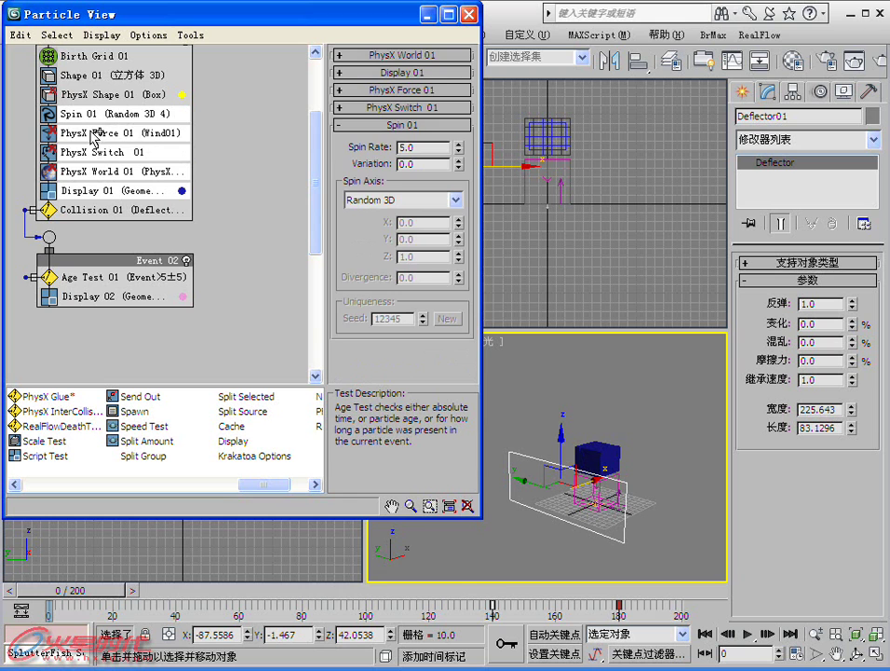
left_click(93, 135, "ctrl")
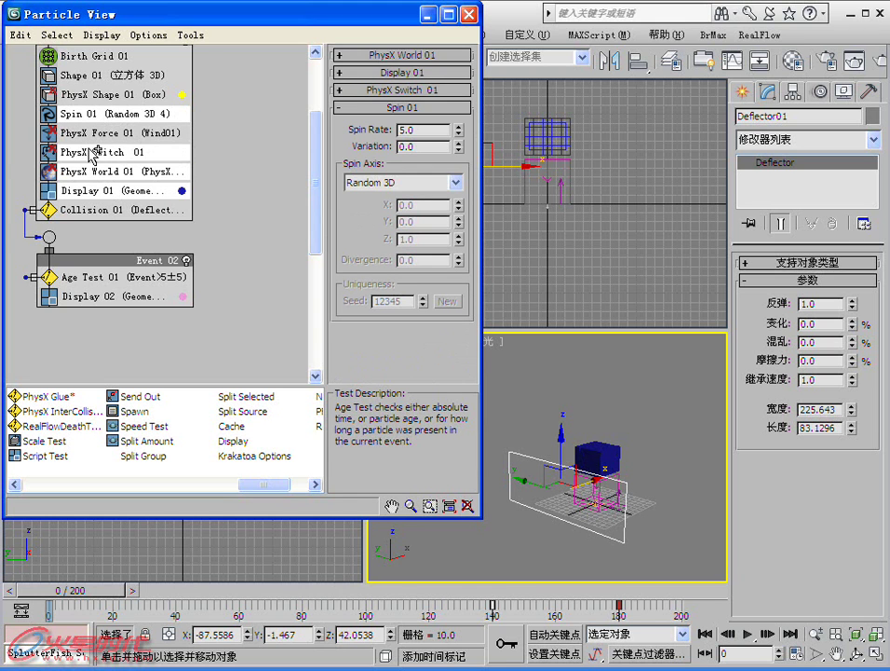
left_click(93, 155, "ctrl")
left_click(125, 97, "ctrl")
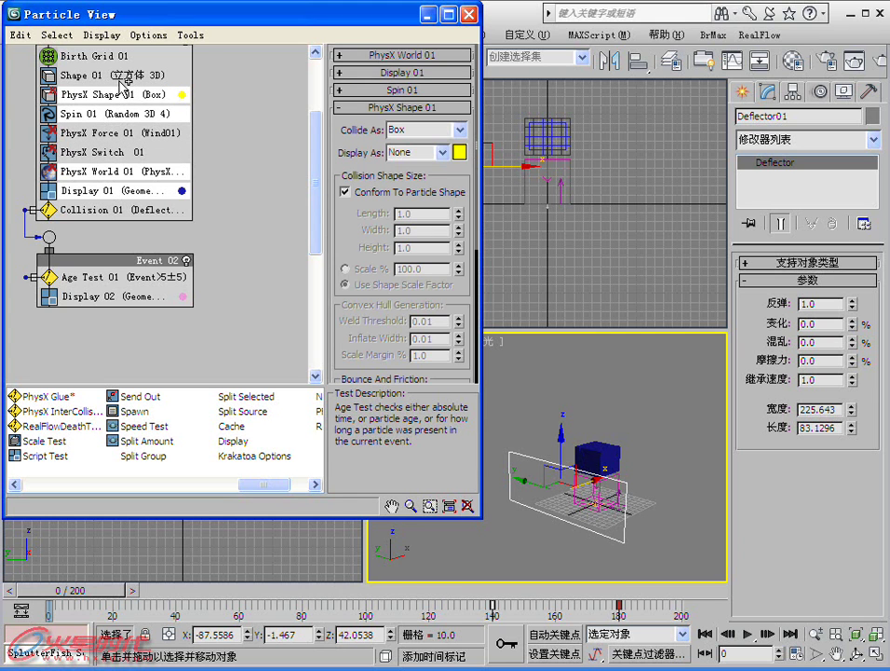
left_click(119, 76, "ctrl")
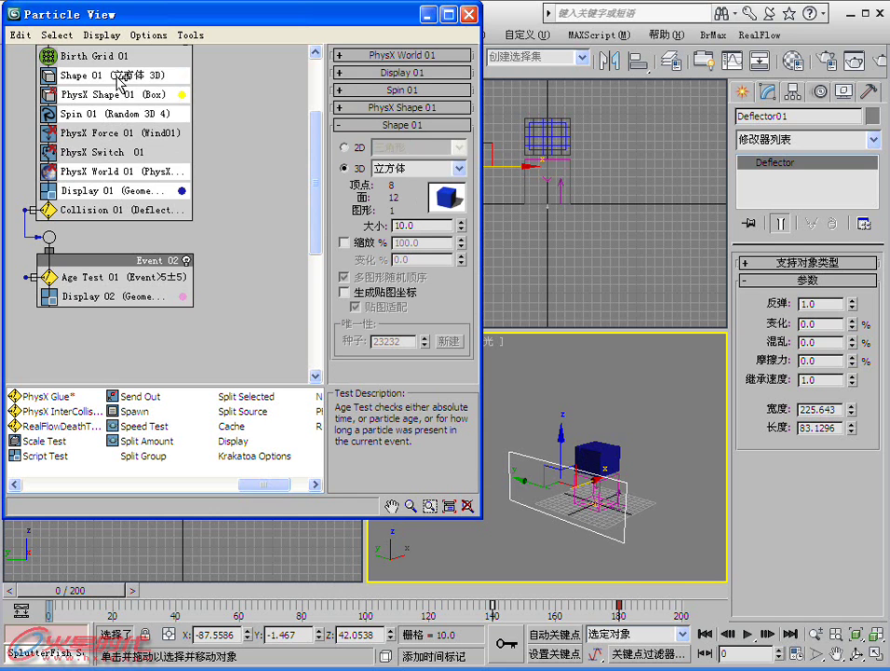
Step: Copy those operators and paste them into empty space as a new Event 03
right_click(118, 80)
left_click(159, 201)
scroll(65, 230, "down", 3)
right_click(66, 230)
left_click(98, 233)
Step: Reorder Event 03: Shape 02 first, PhysX Shape 02 below it, PhysX World 03 last
left_click_drag(148, 228, 99, 285)
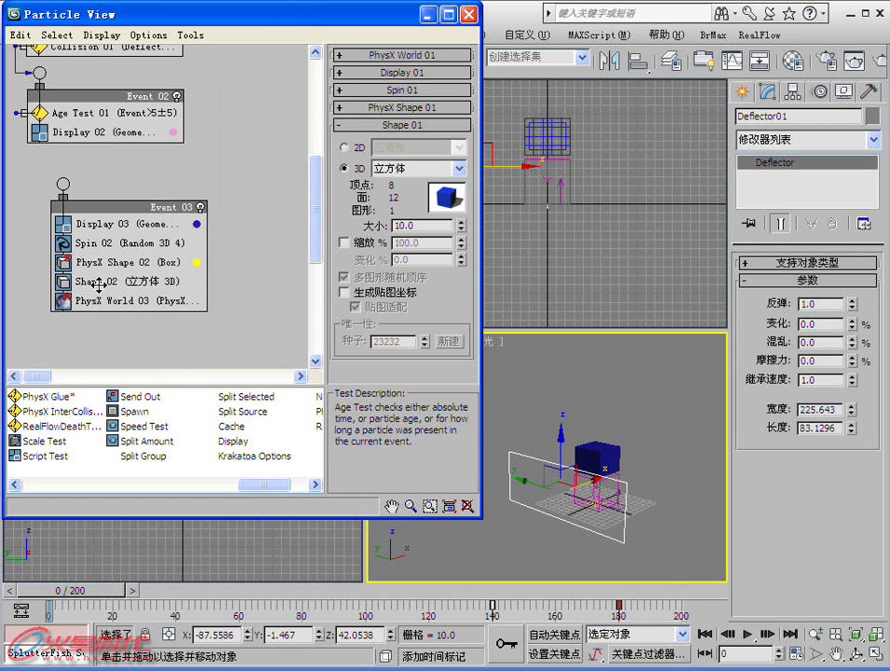
mouse_move(98, 285)
left_mouse_down()
mouse_move(103, 235)
mouse_move(93, 311)
left_mouse_up()
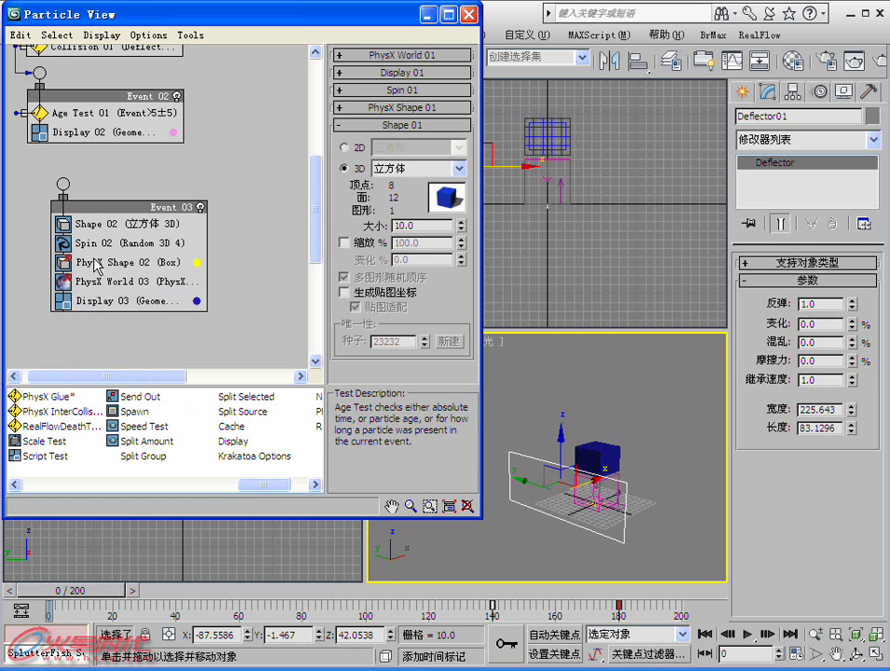
left_click_drag(93, 261, 102, 231)
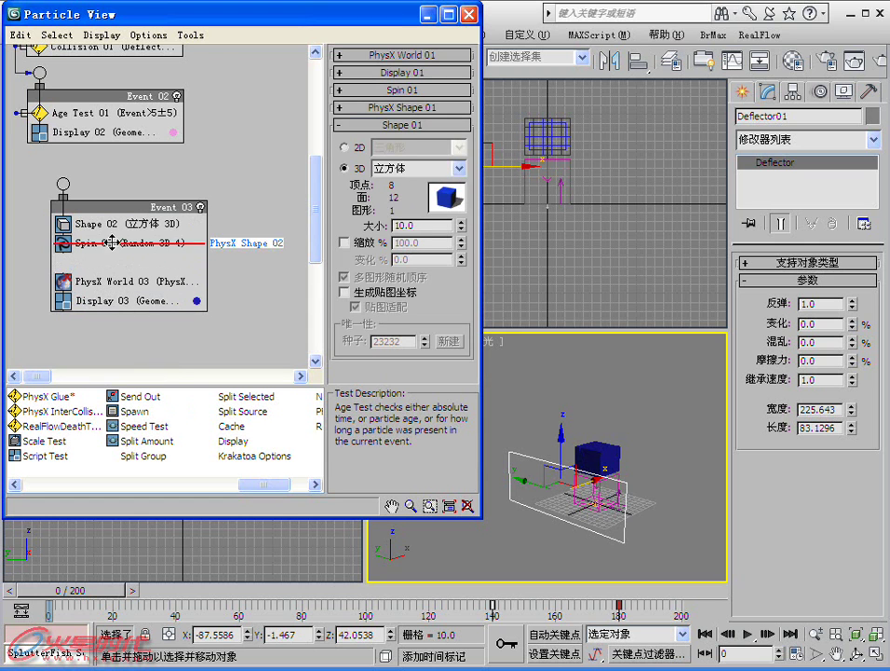
Step: Make Shape 02 produce torus (圆环) particles and wire Age Test 01 into Event 03
left_click(132, 225)
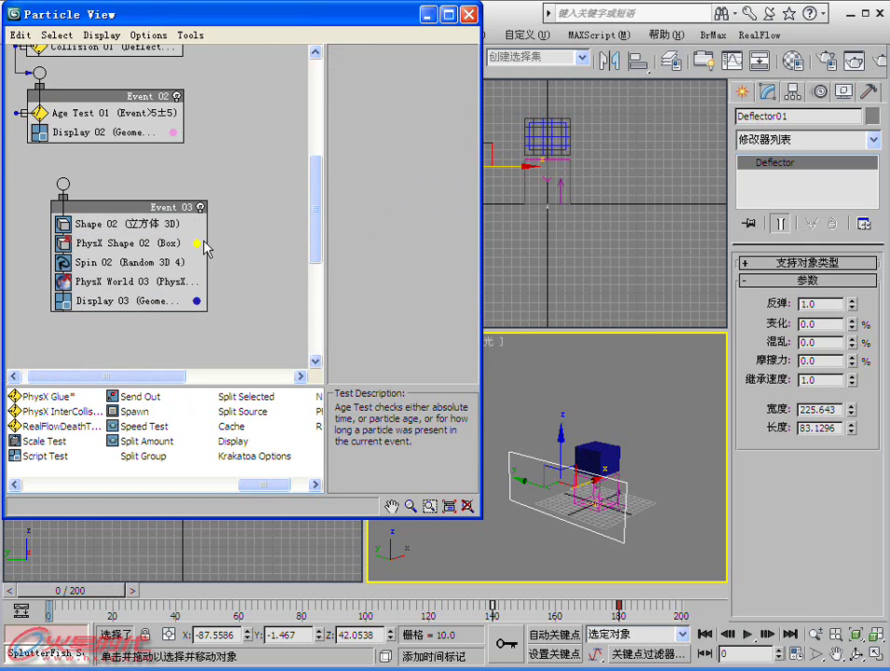
left_click(459, 97)
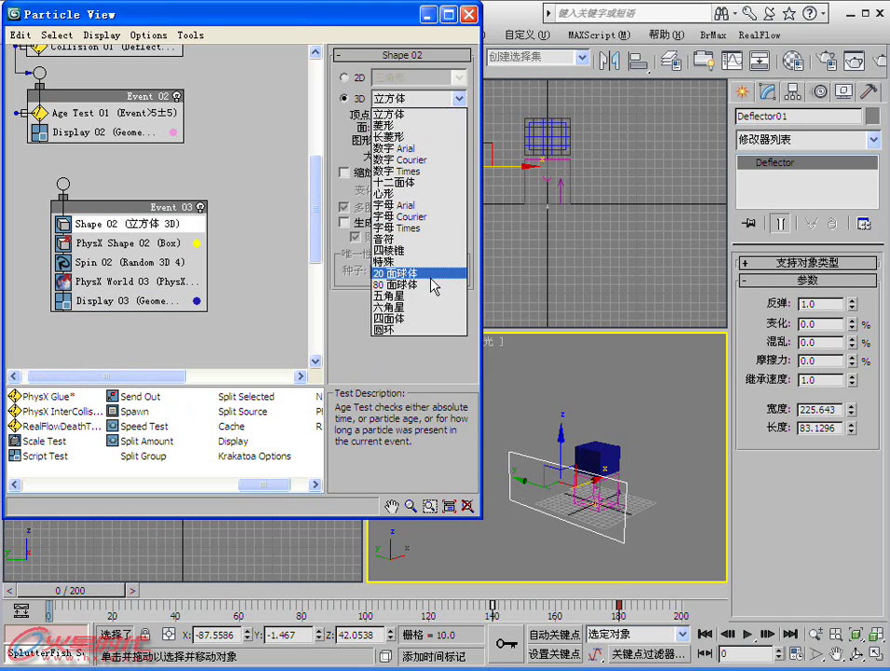
left_click(425, 329)
left_click(424, 330)
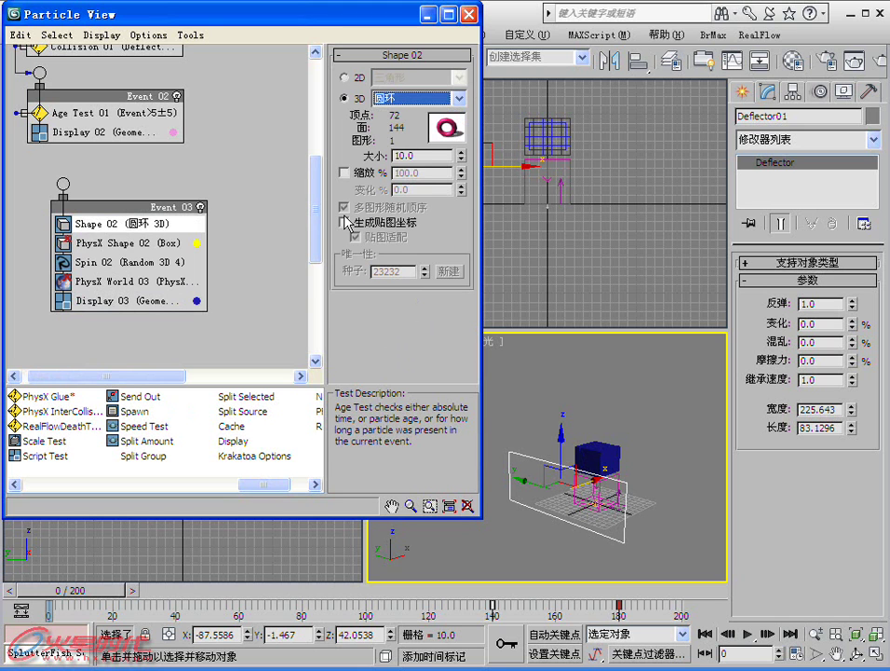
left_click_drag(433, 154, 383, 160)
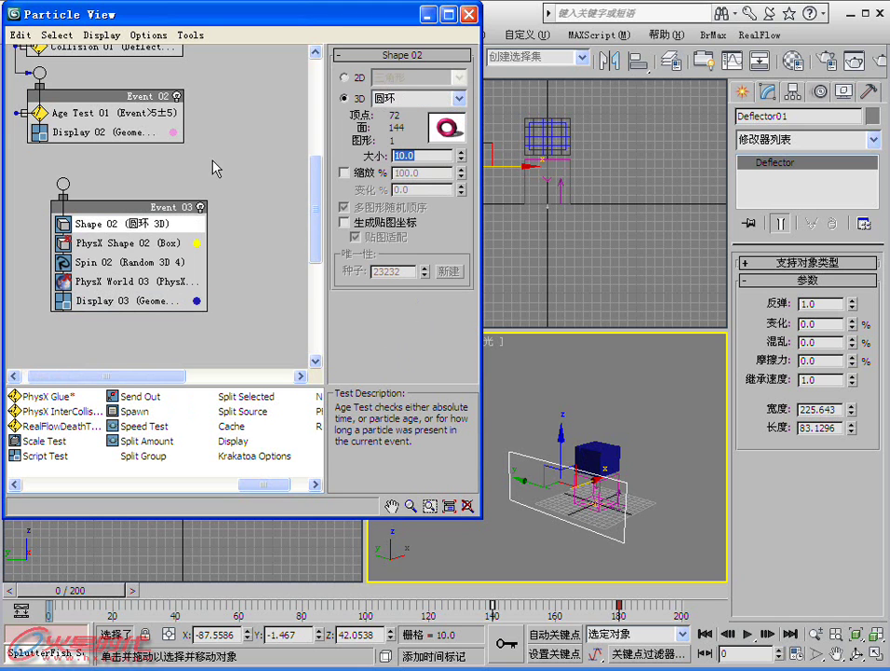
left_click_drag(64, 177, 31, 122)
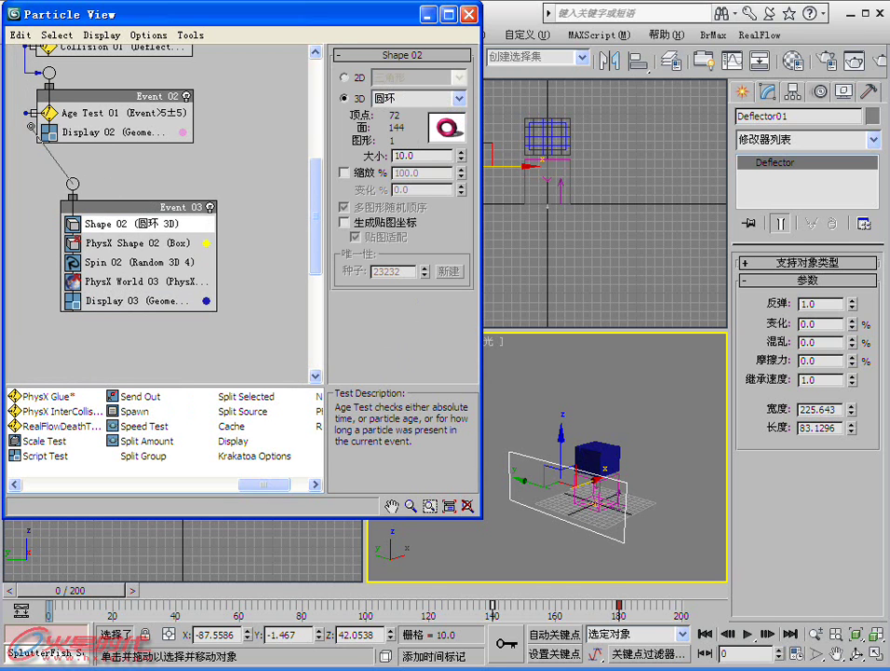
left_click_drag(131, 207, 108, 197)
Step: Set PhysX Shape 02 to collide as Convex Hull and close Particle View
left_click(170, 237)
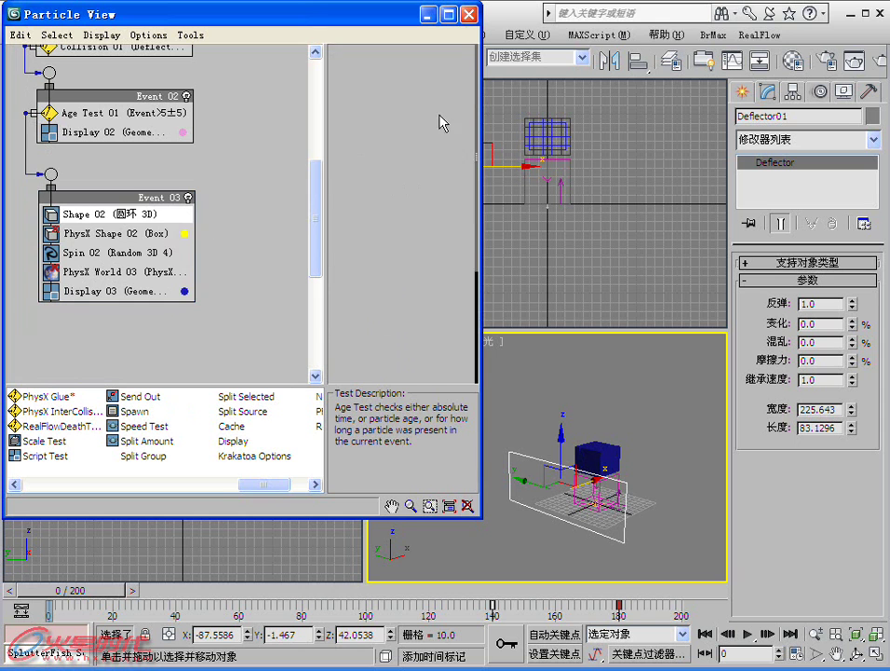
left_click(460, 76)
left_click(438, 116)
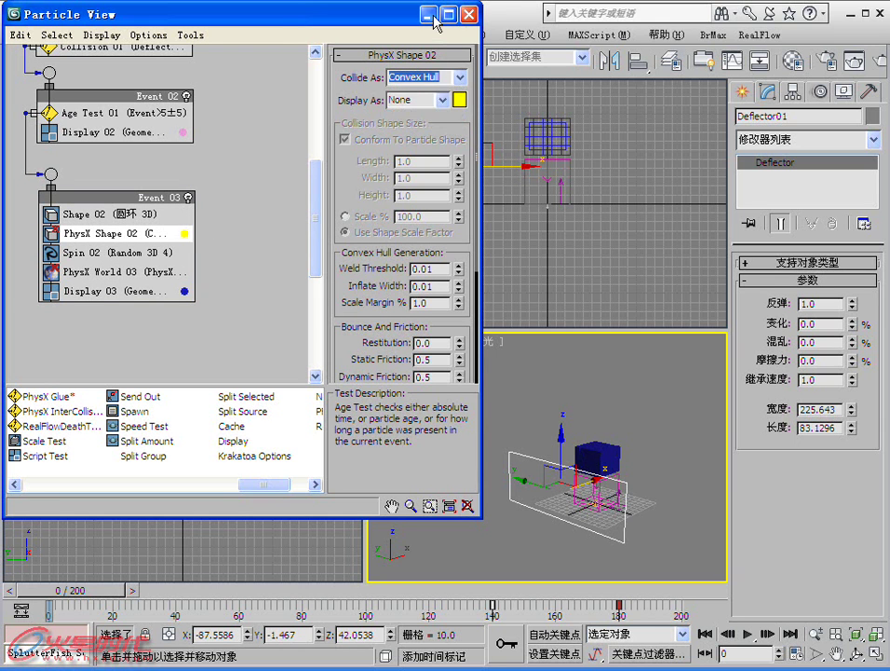
left_click(429, 14)
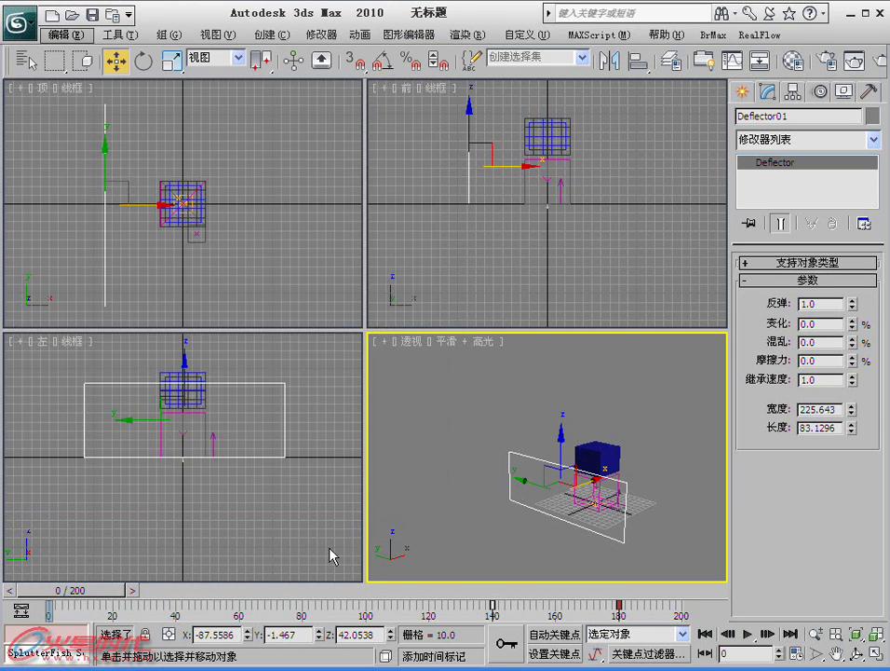
Step: Maximize the Perspective view, orbit it, and scrub the animation forward to preview
key("alt+w")
mouse_move(303, 509)
middle_mouse_down("alt")
mouse_move(242, 482)
mouse_move(207, 427)
mouse_move(310, 423)
mouse_move(256, 350)
middle_mouse_up("alt")
mouse_move(131, 589)
left_mouse_down()
mouse_move(177, 599)
mouse_move(647, 591)
left_mouse_up()
Step: Check the tori at frame 184, then set Age Test 01's Test Value and Variation to 0
key("w")
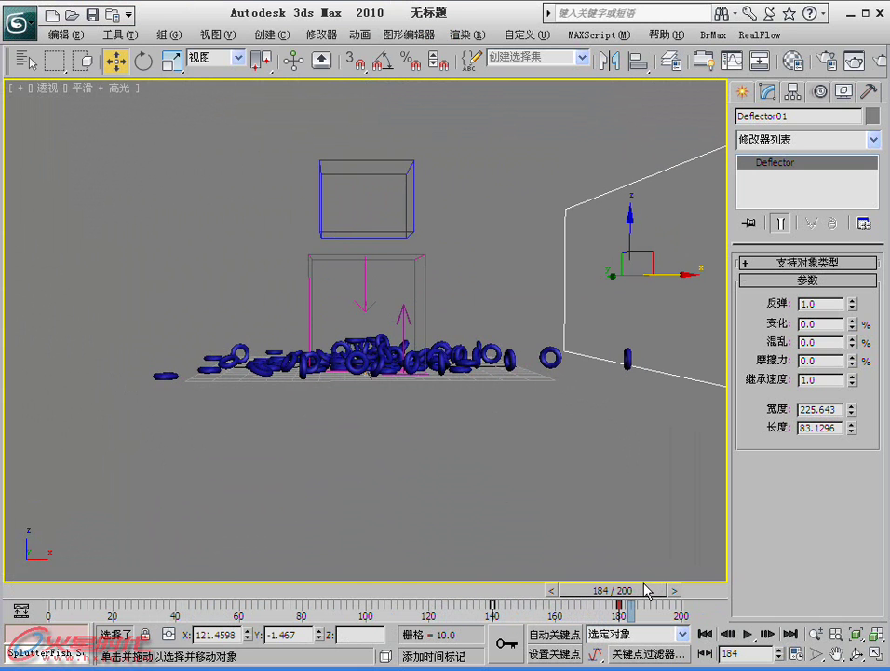
mouse_move(642, 567)
middle_mouse_down("alt")
mouse_move(550, 532)
mouse_move(241, 626)
middle_mouse_up("alt")
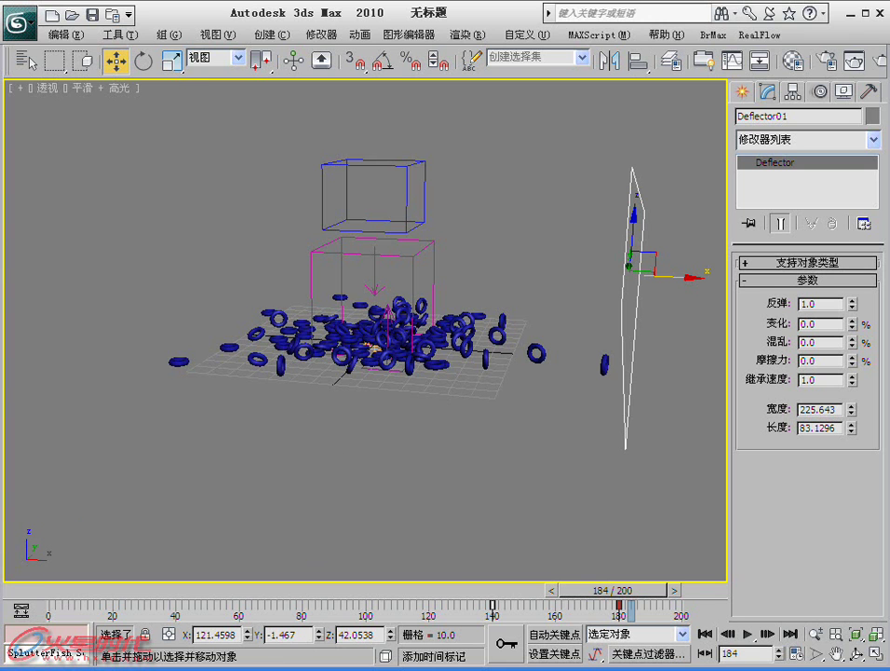
key("6")
left_click(139, 114)
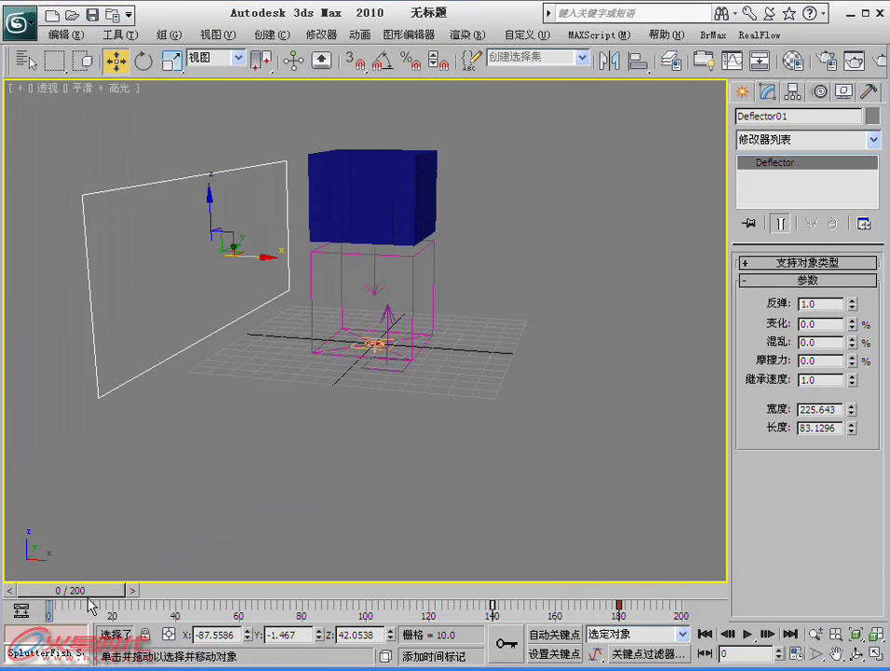
Step: Replay the fall through frames 46 to 184, then rewind to frame 0
left_click_drag(89, 599, 636, 591)
key("w")
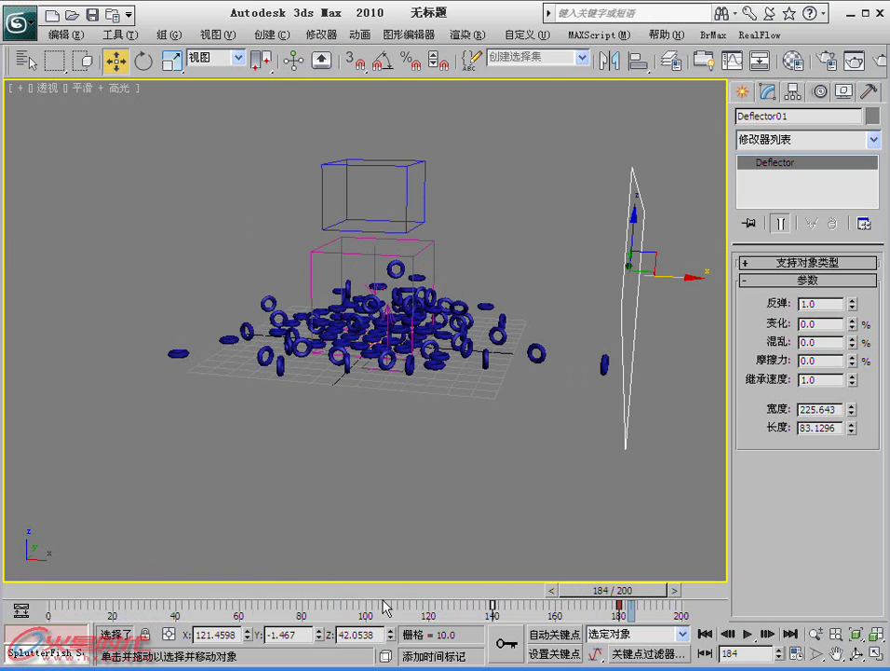
key("Home")
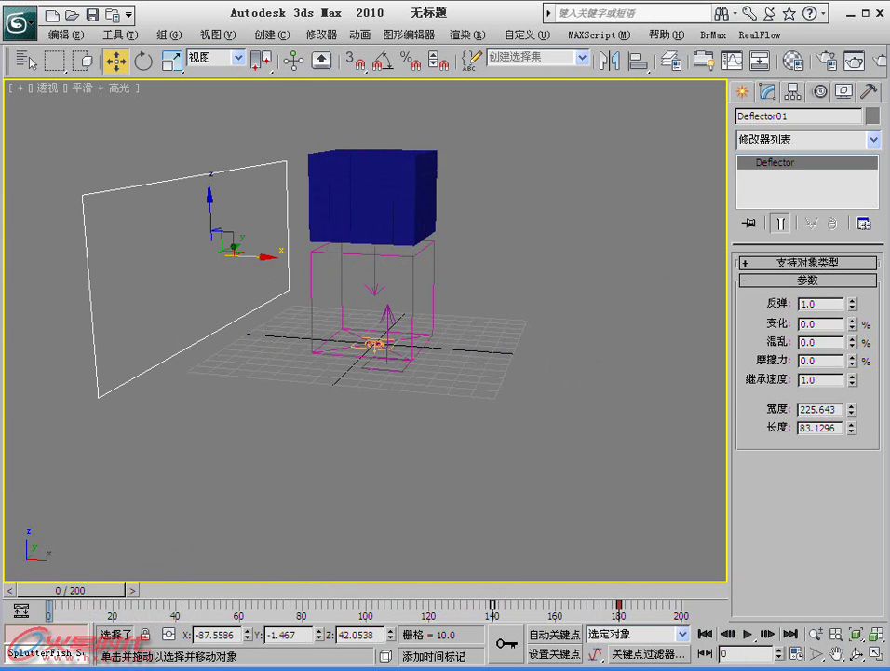
Step: Reopen Particle View and begin dragging a Speed operator into Event 03
key("6")
scroll(235, 317, "up", 1)
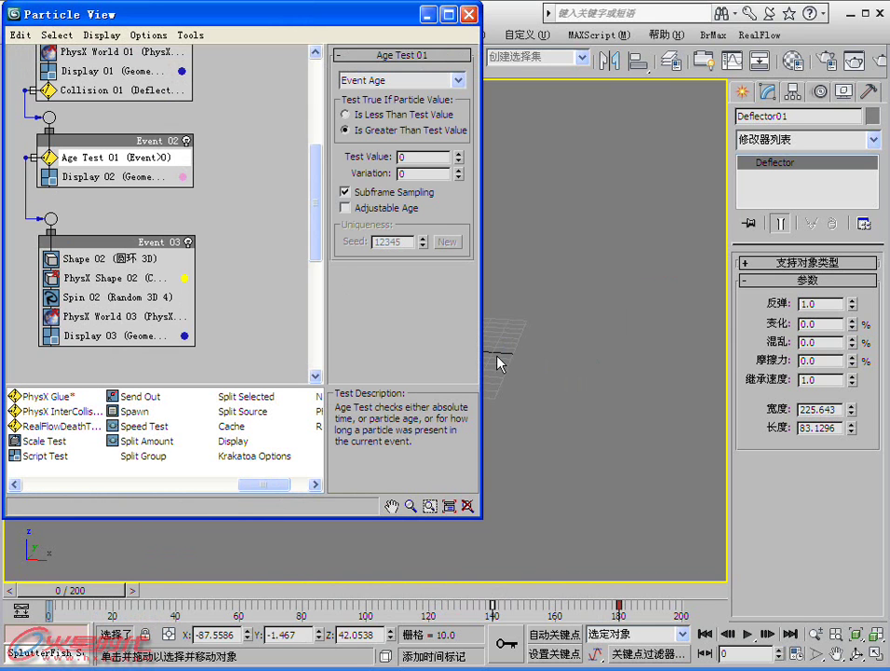
left_click_drag(276, 486, 202, 493)
Step: Place Speed 01 at the top of Event 03 with Reverse enabled
left_click_drag(133, 396, 109, 256)
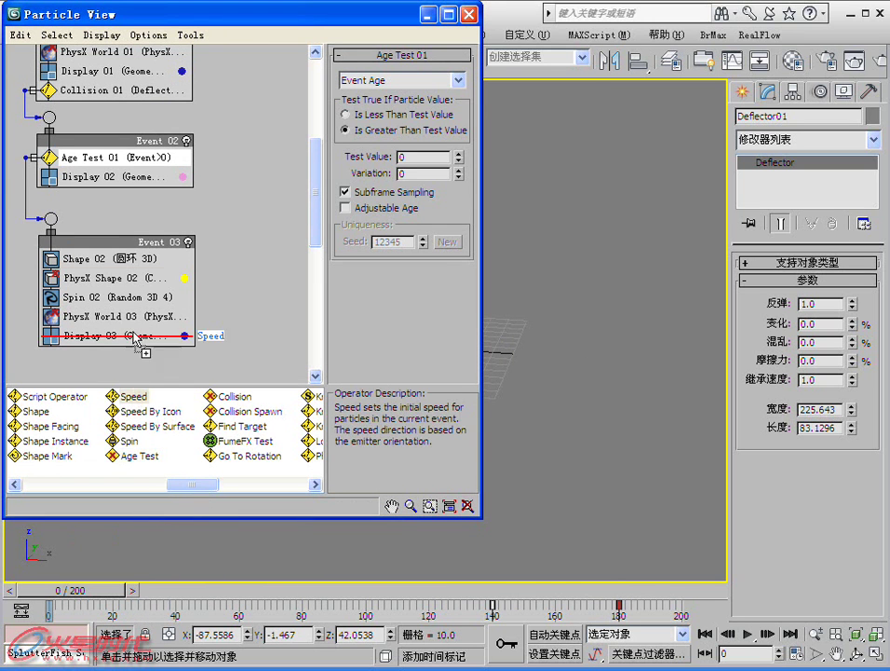
left_click(109, 256)
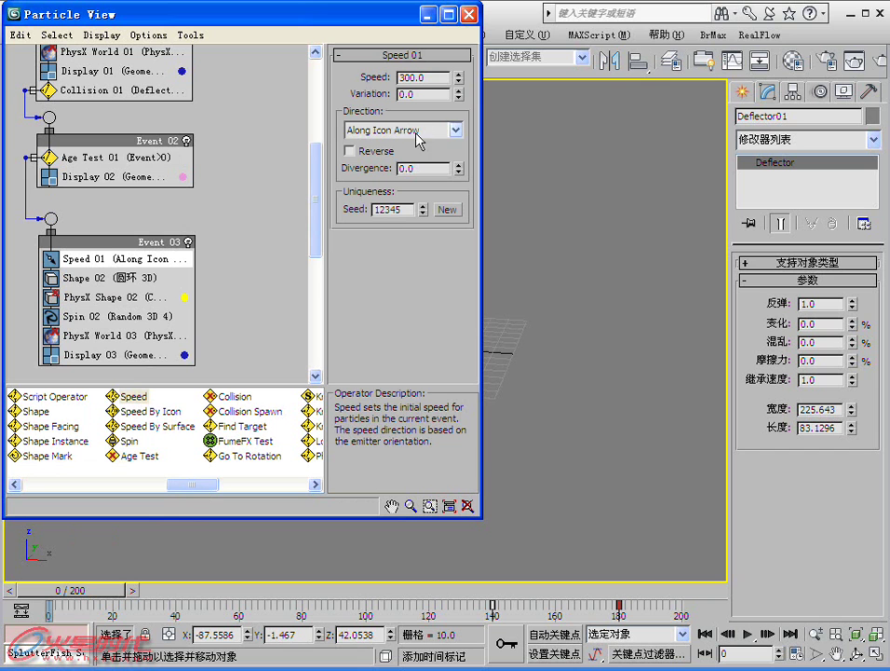
left_click(350, 150)
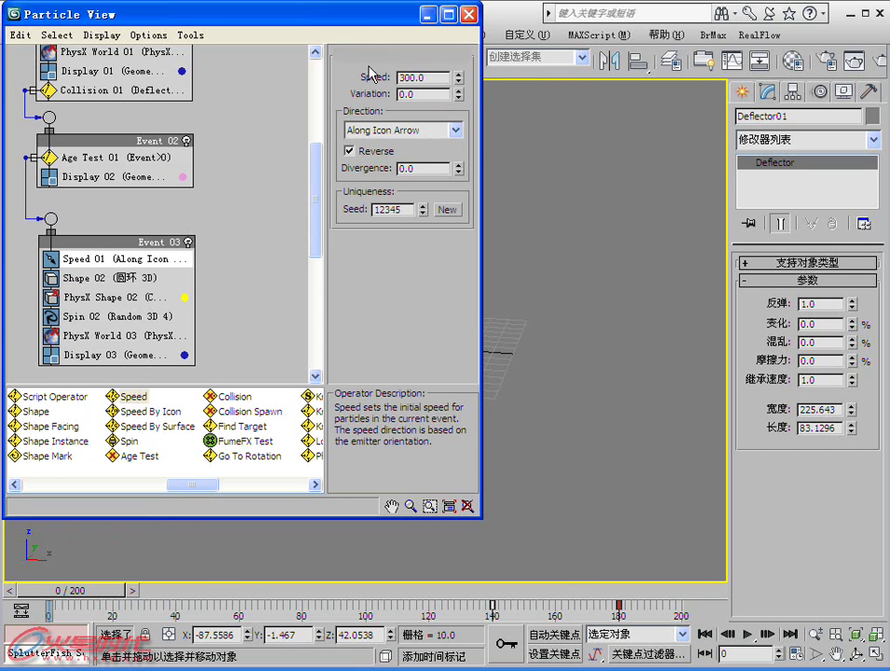
Step: Give Speed 01 Speed 150, Variation 50 and Divergence 20
left_click_drag(367, 19, 723, 269)
middle_click_drag(333, 332, 279, 318)
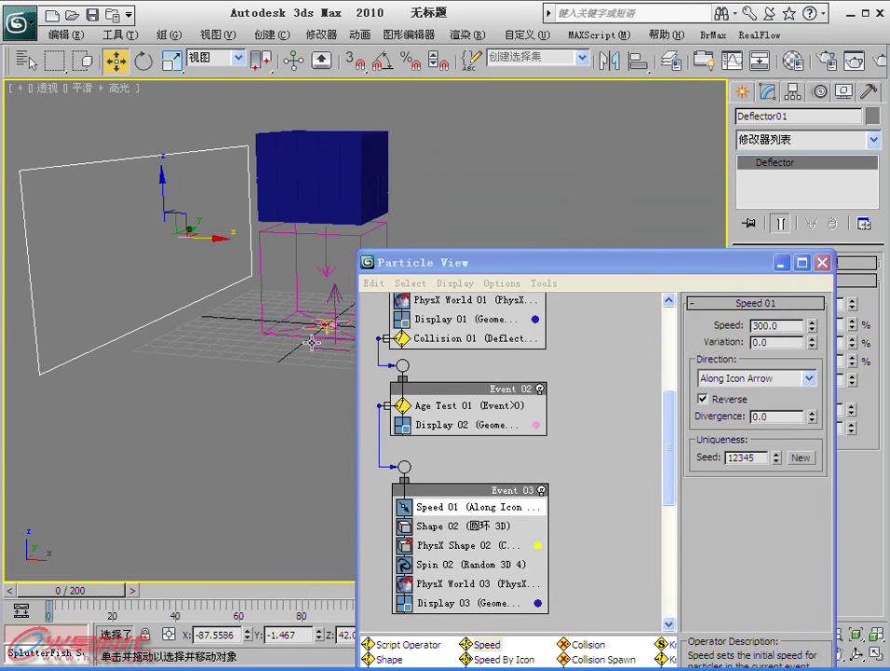
scroll(313, 343, "up", 3)
scroll(284, 347, "up", 2)
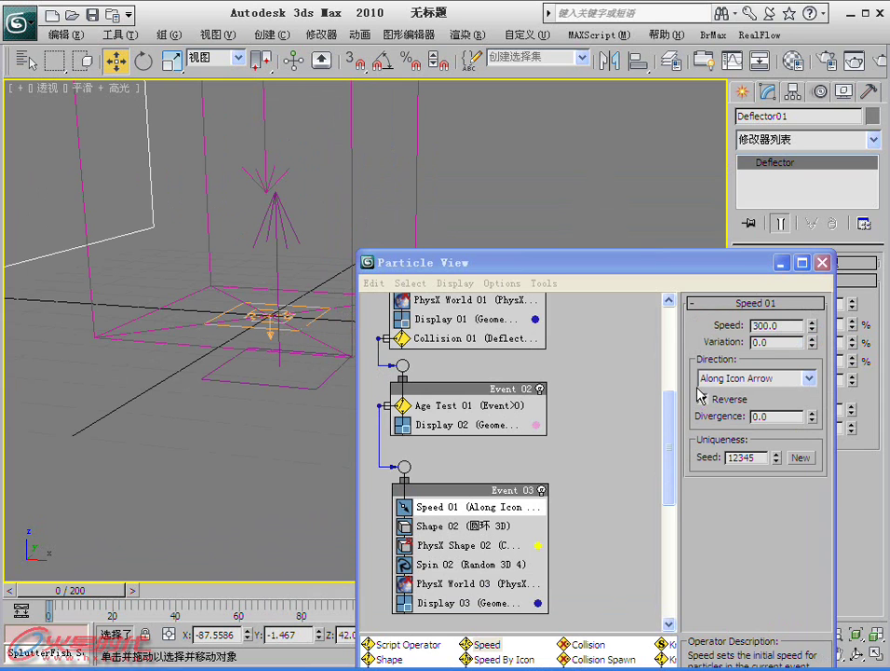
left_click(778, 325)
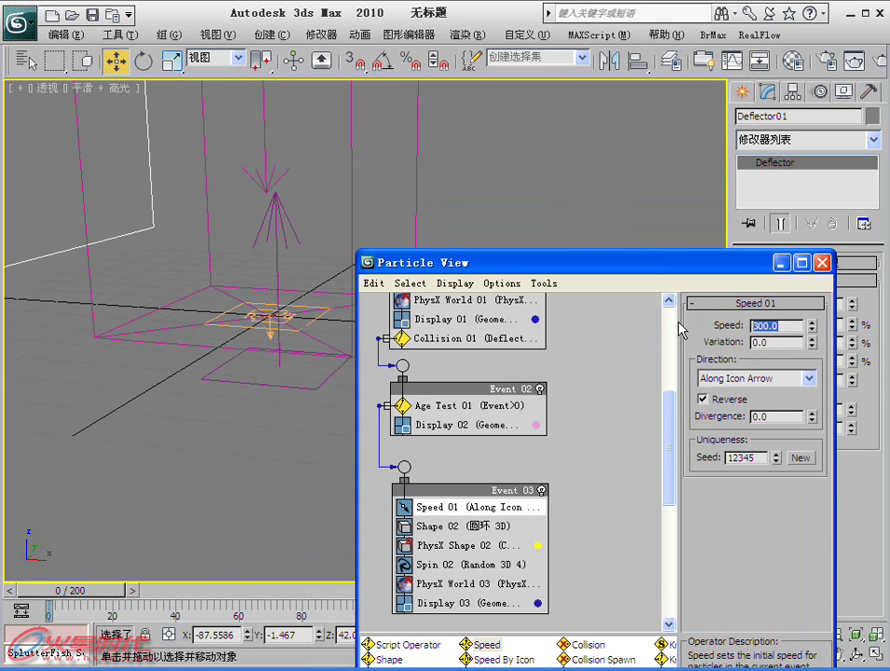
type("15")
key("Tab")
type("50")
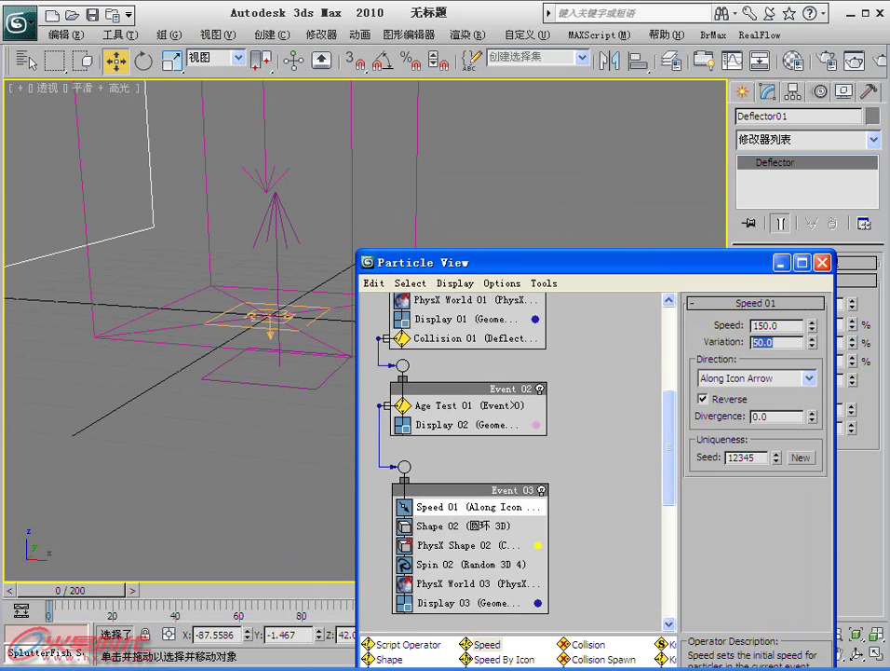
key("Tab")
type("29")
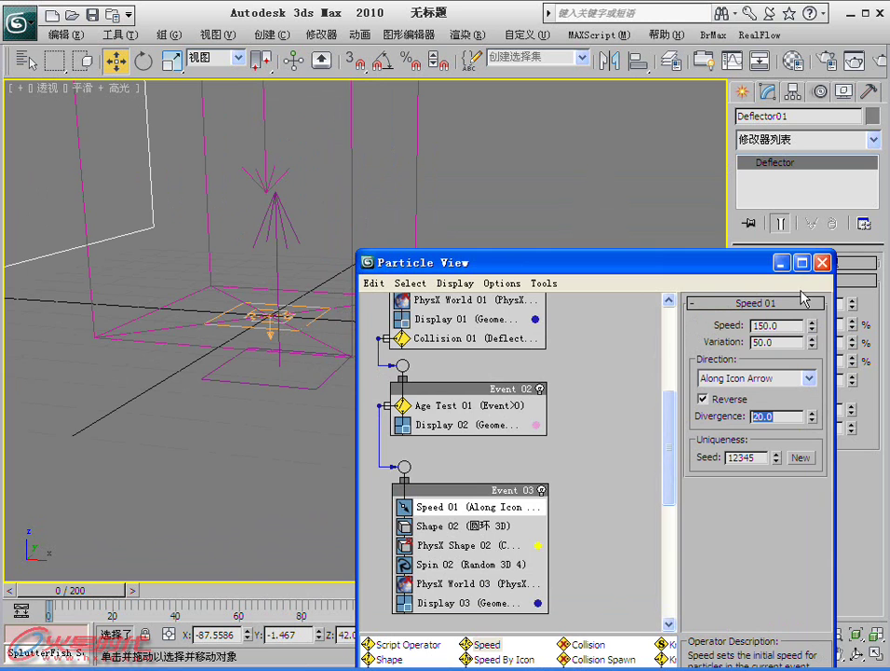
type("6")
Step: Adjust the view around the deflector and scrub to frame 55 to preview the falling boxes
middle_click_drag(457, 214, 527, 256)
scroll(433, 335, "down", 3)
mouse_move(433, 334)
middle_mouse_down("alt")
mouse_move(455, 328)
mouse_move(461, 353)
middle_mouse_up("alt")
left_click_drag(83, 599, 244, 597)
Step: Scrub through frames 94, 129 and 142 to watch boxes land and become tori
left_click_drag(326, 594, 400, 595)
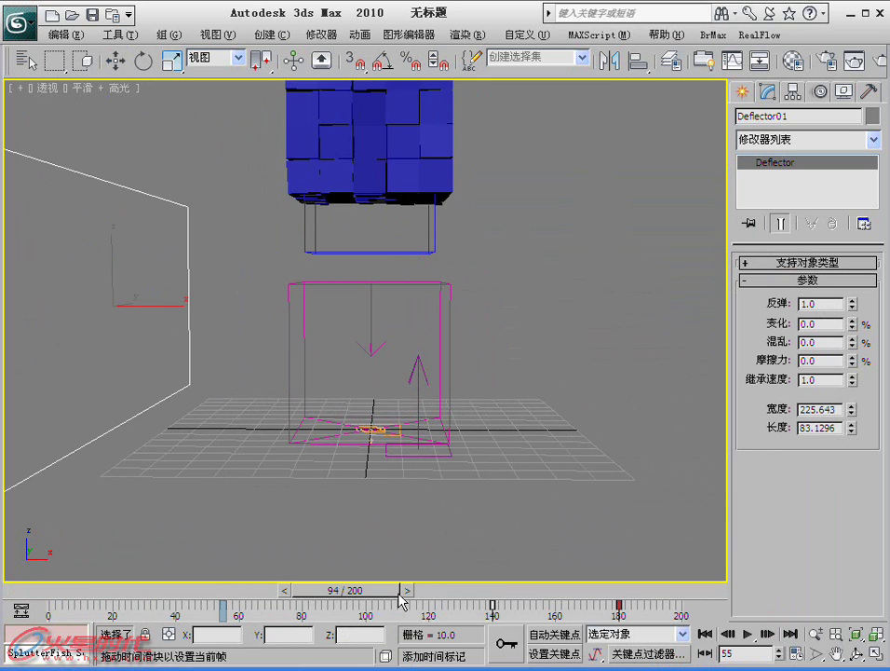
left_click(447, 599)
left_click_drag(473, 601, 609, 600)
key("w")
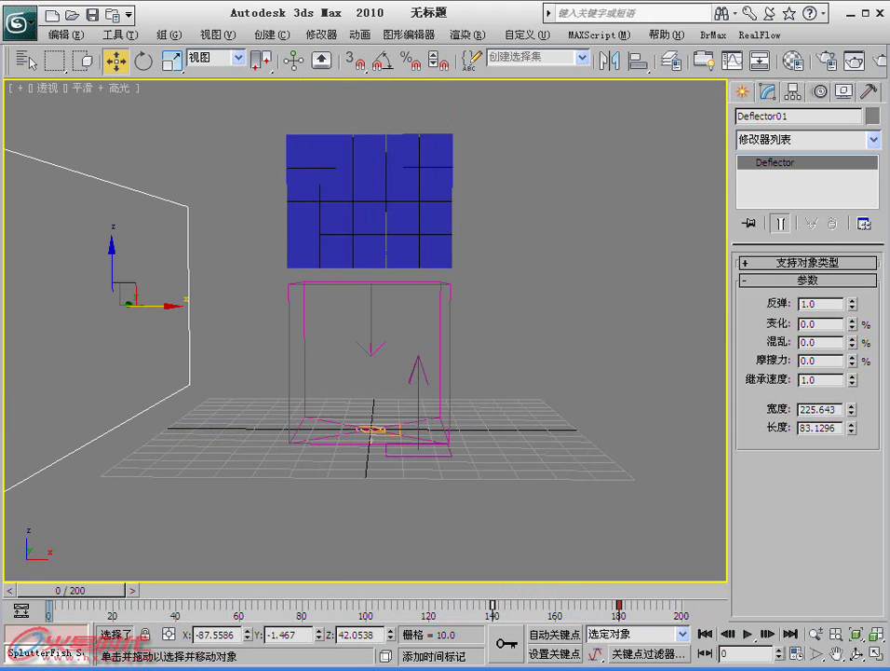
Step: Review Shape 02 and Speed 01 in Particle View, hide it, pan, and bring it back
key("6")
left_click_drag(577, 258, 568, 87)
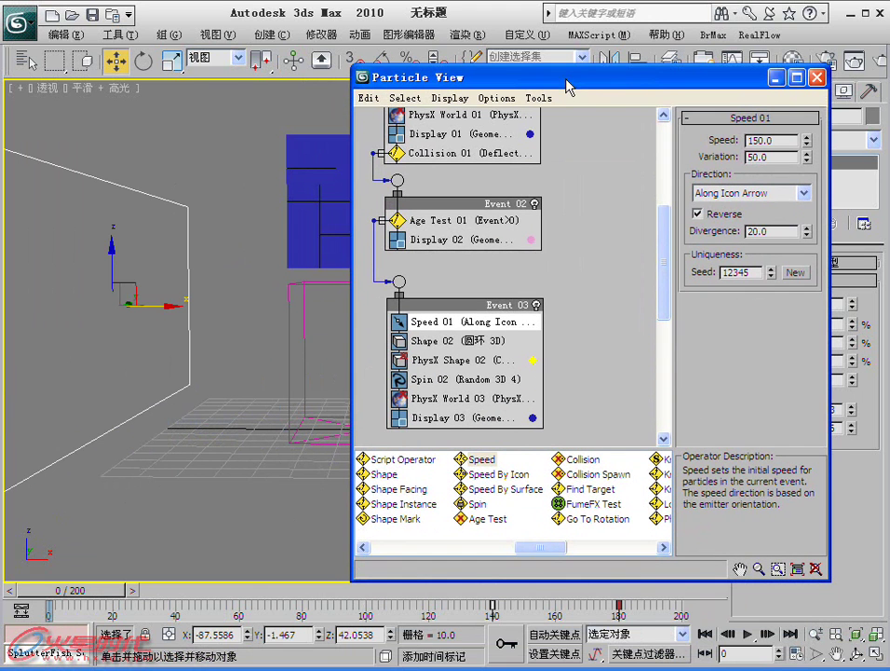
left_click(473, 341)
left_click(491, 322)
left_click(776, 80)
middle_click_drag(384, 314, 468, 317)
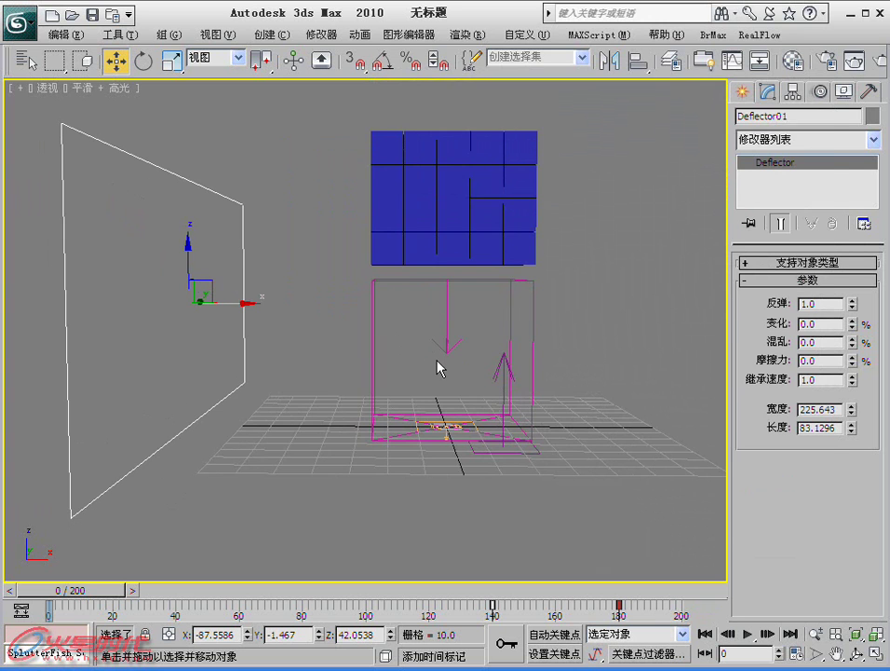
key("6")
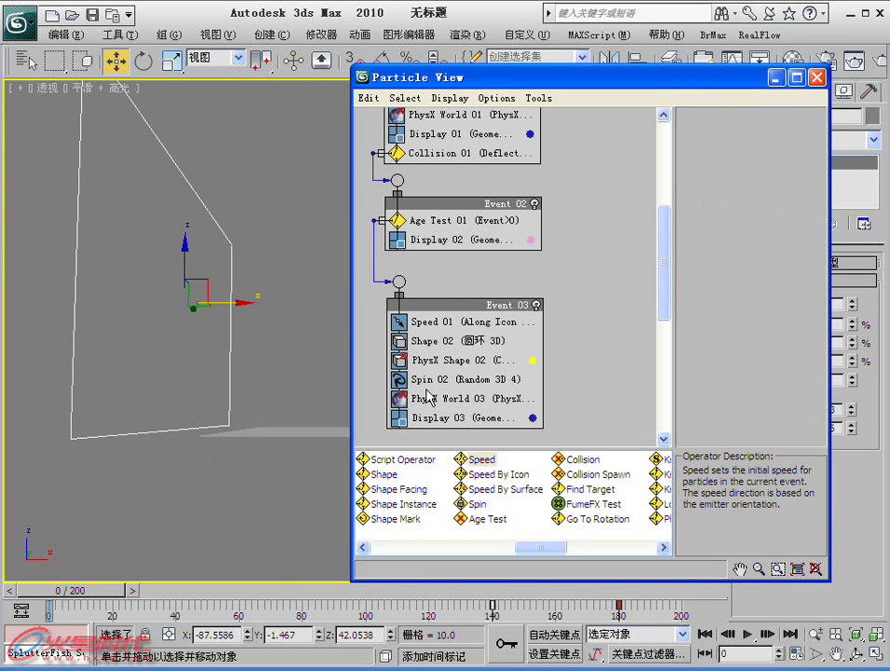
Step: Raise Age Test 01's Variation to 1, hide Particle View, and scrub to preview the tori
left_click(463, 225)
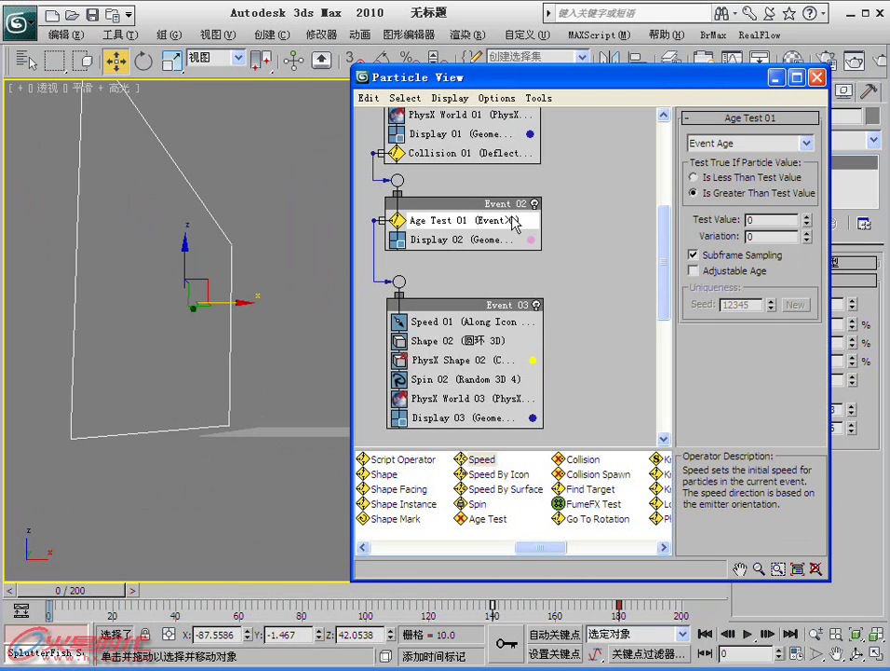
left_click(807, 233)
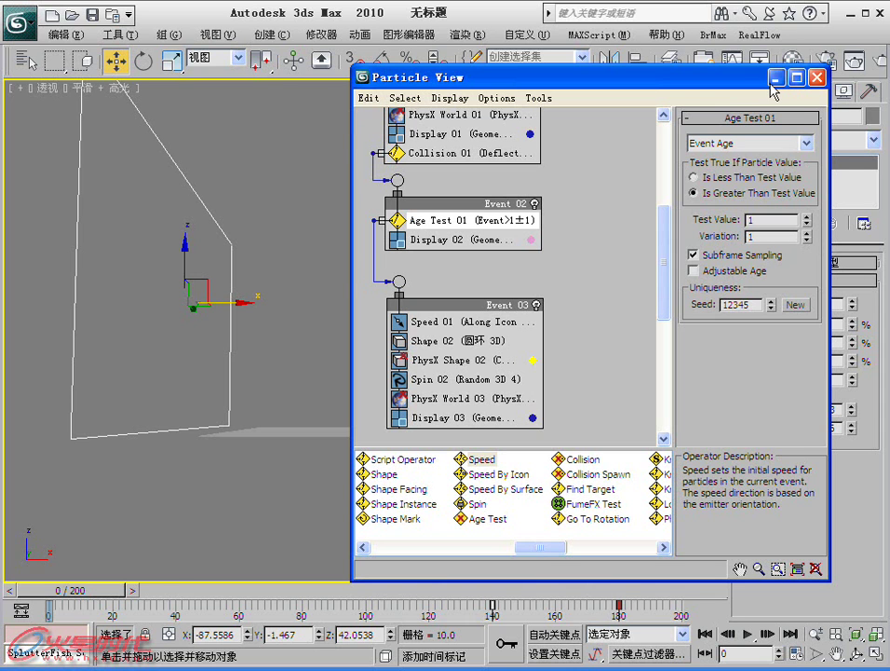
left_click(776, 79)
left_click_drag(79, 590, 639, 587)
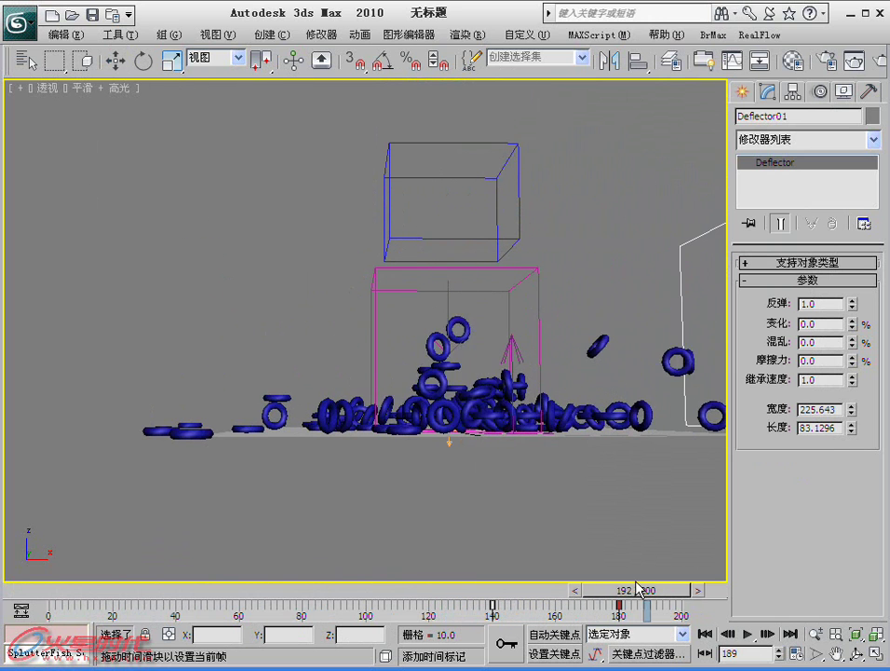
Step: Rewind and scrub through the animation twice to watch tori scatter, then reopen Particle View
key("w")
key("Home")
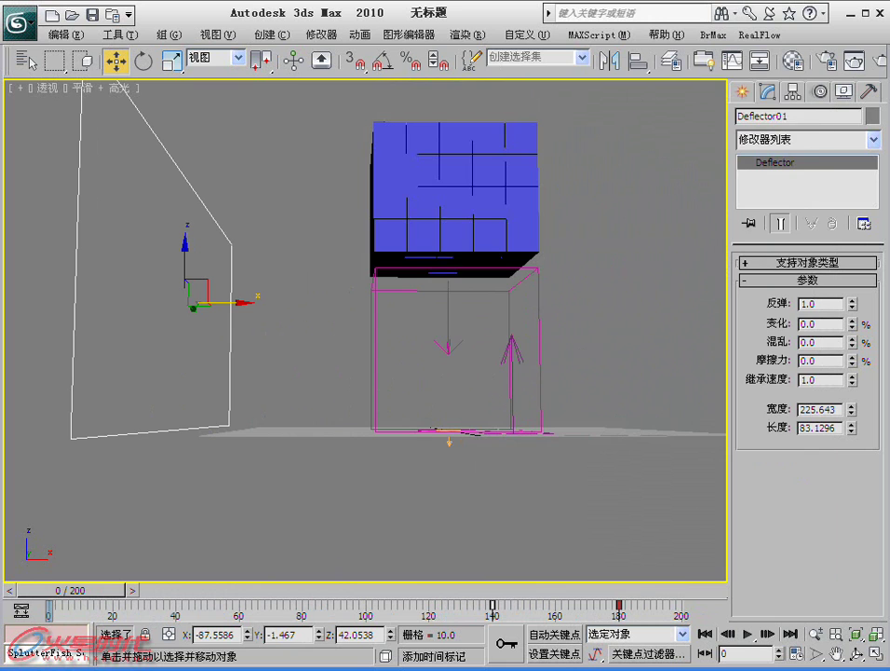
key("6")
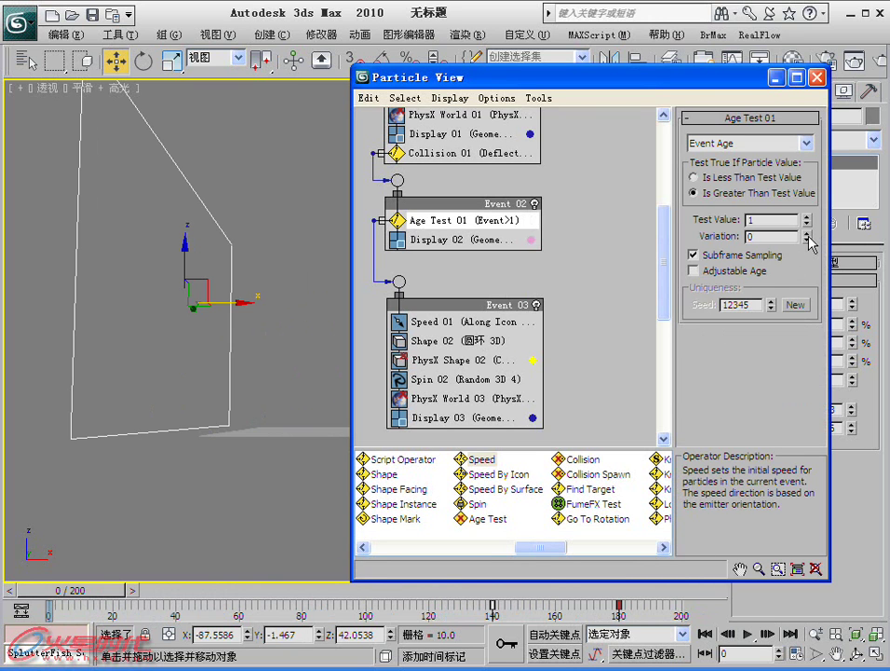
left_click(817, 78)
left_click_drag(54, 599, 617, 600)
key("w")
left_click_drag(41, 589, 525, 598)
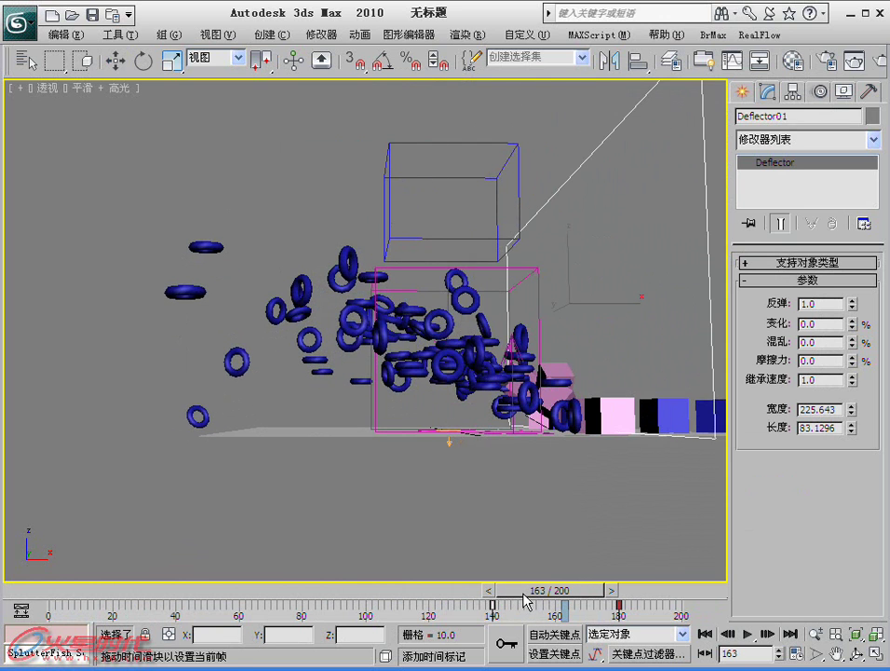
key("w")
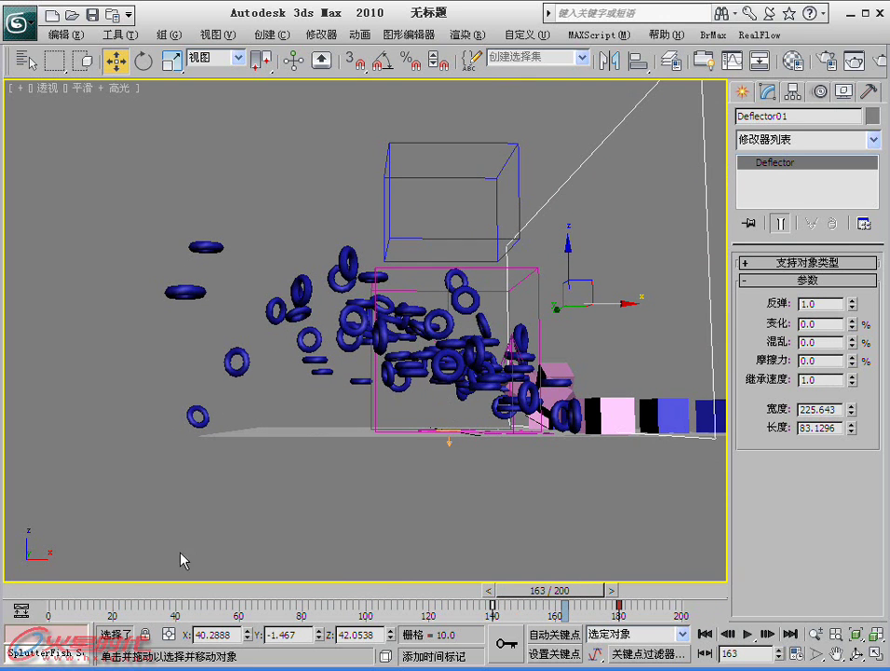
key("Home")
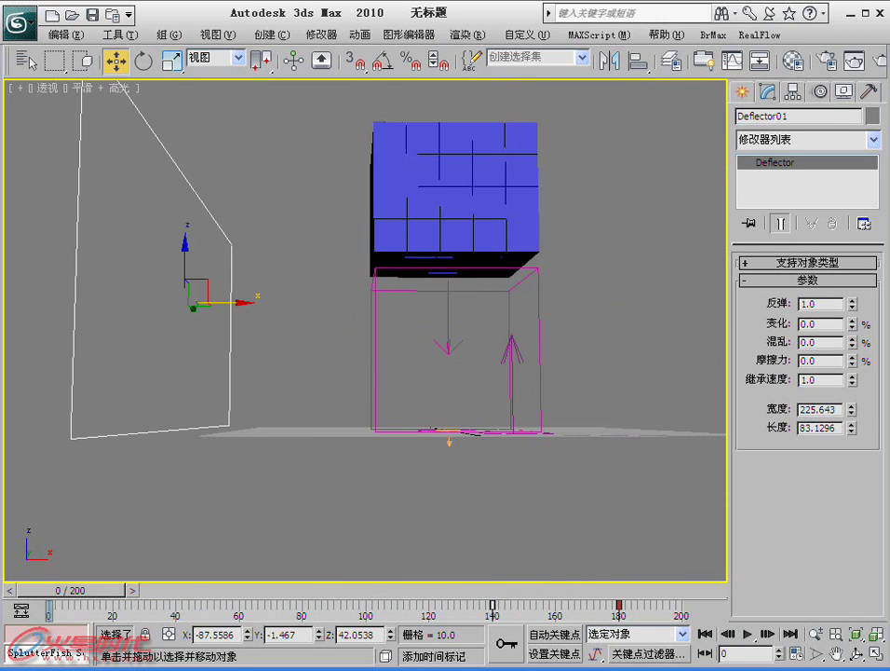
key("6")
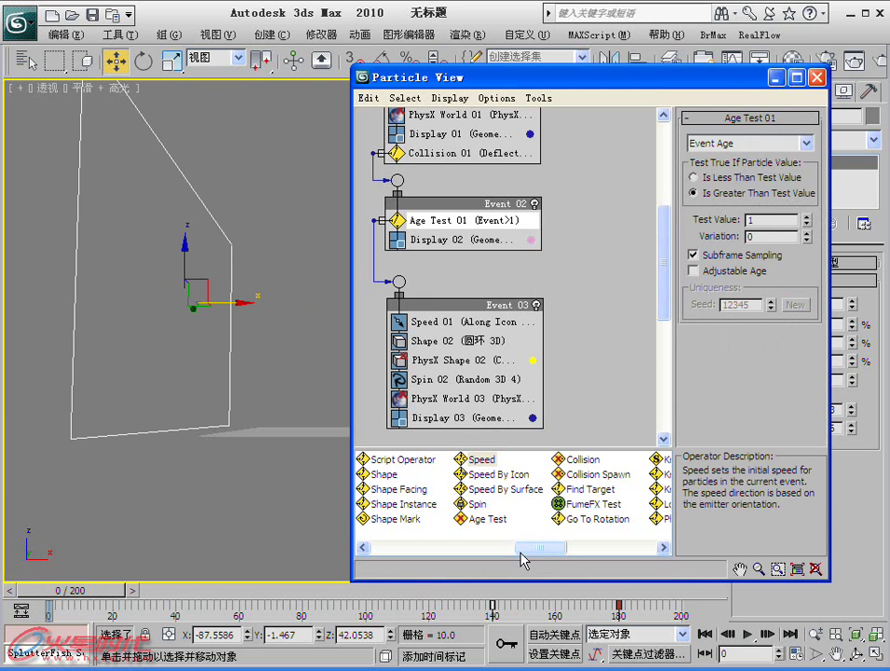
Step: Add a Random 3D Rotation 01 operator to Event 03 just below Speed 01
left_click_drag(540, 550, 506, 550)
mouse_move(503, 507)
left_mouse_down()
mouse_move(521, 338)
mouse_move(516, 349)
left_mouse_up()
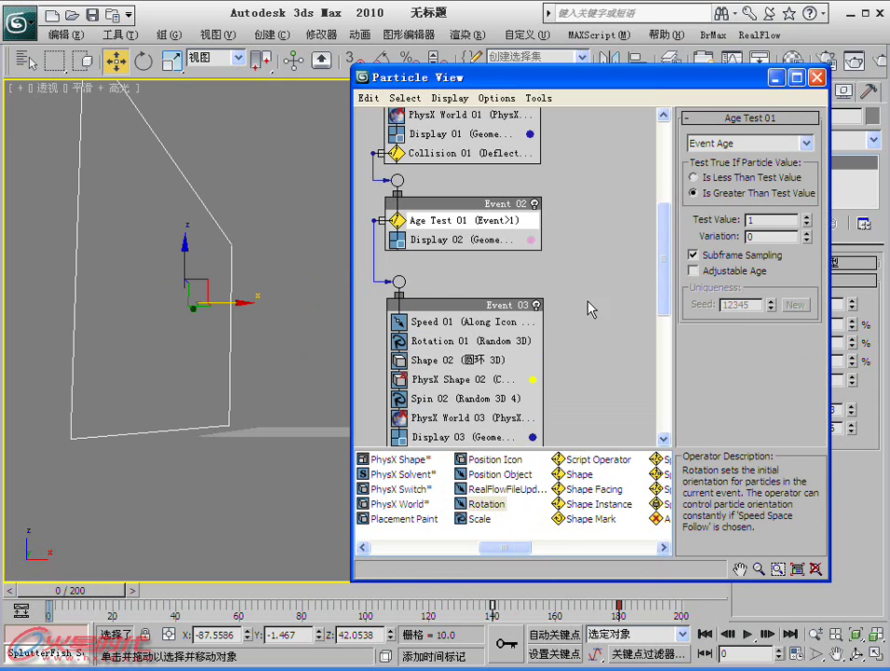
left_click(515, 331)
left_click(471, 341)
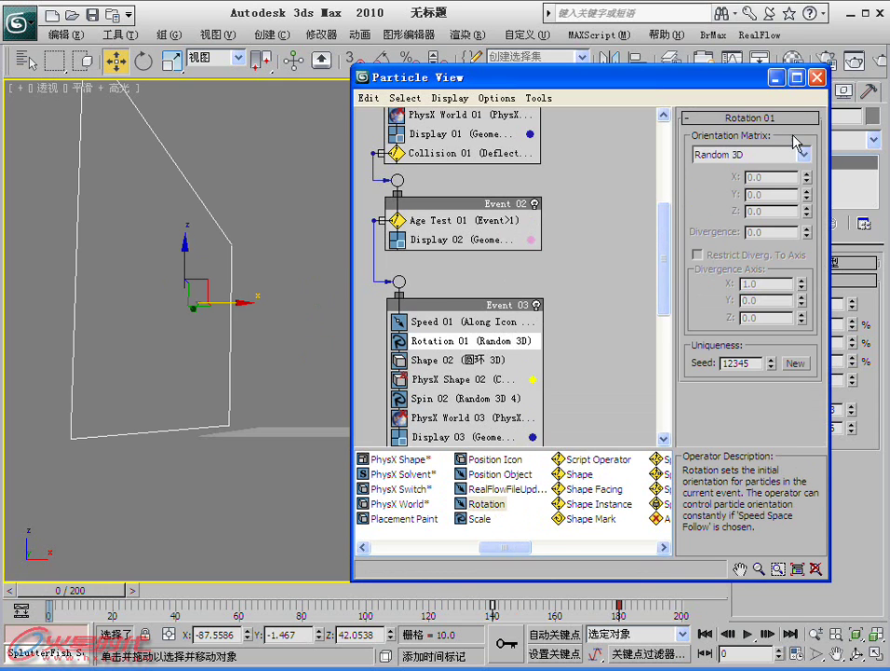
Step: Hide Particle View, scrub to frame 53 to preview, and rewind to frame 0
left_click(773, 82)
mouse_move(82, 596)
left_mouse_down()
mouse_move(355, 600)
mouse_move(383, 591)
mouse_move(671, 588)
left_mouse_up()
key("w")
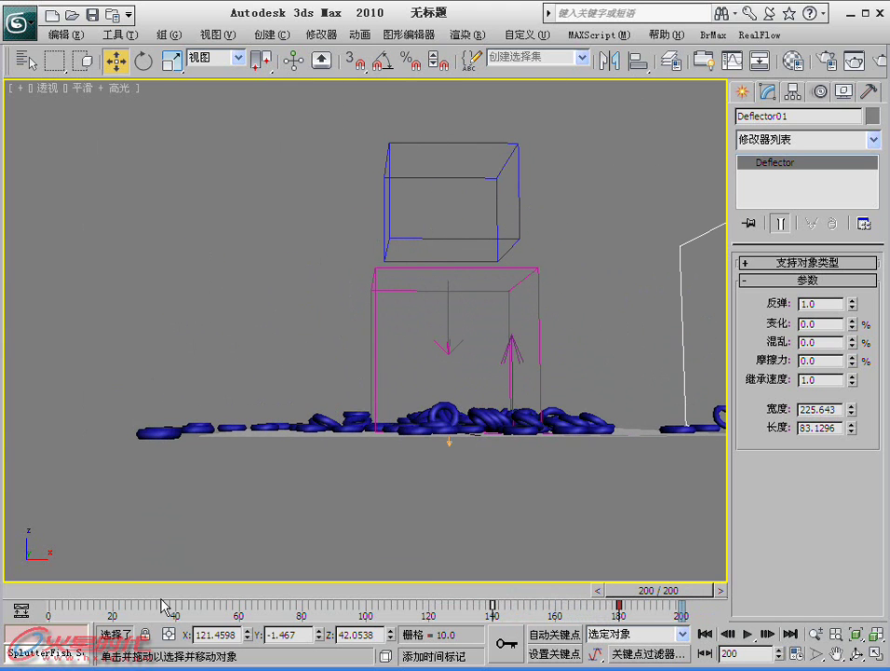
key("Home")
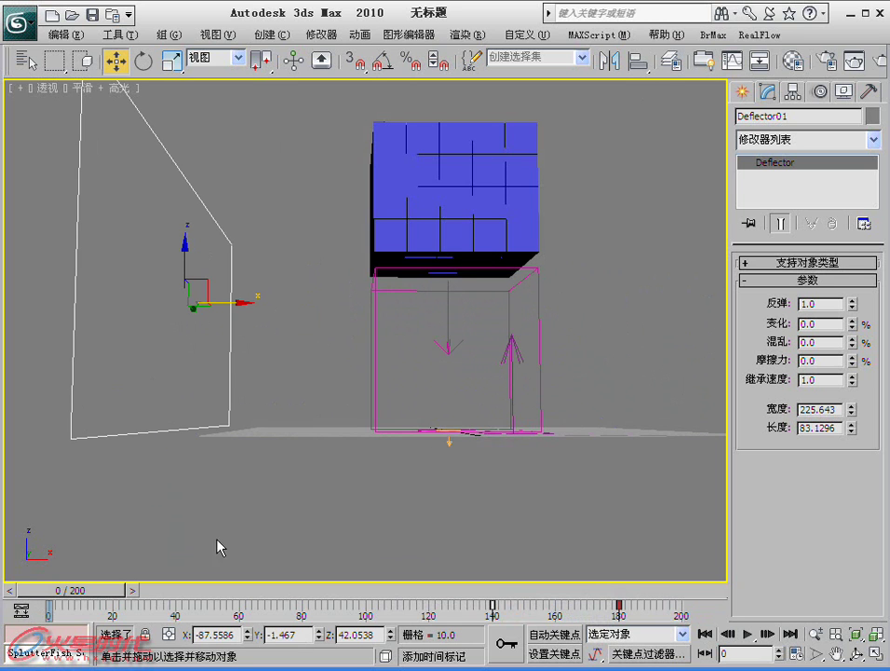
Step: Set Display 03's particle colour to green, then scrub to frame 52 to preview the tori
key("6")
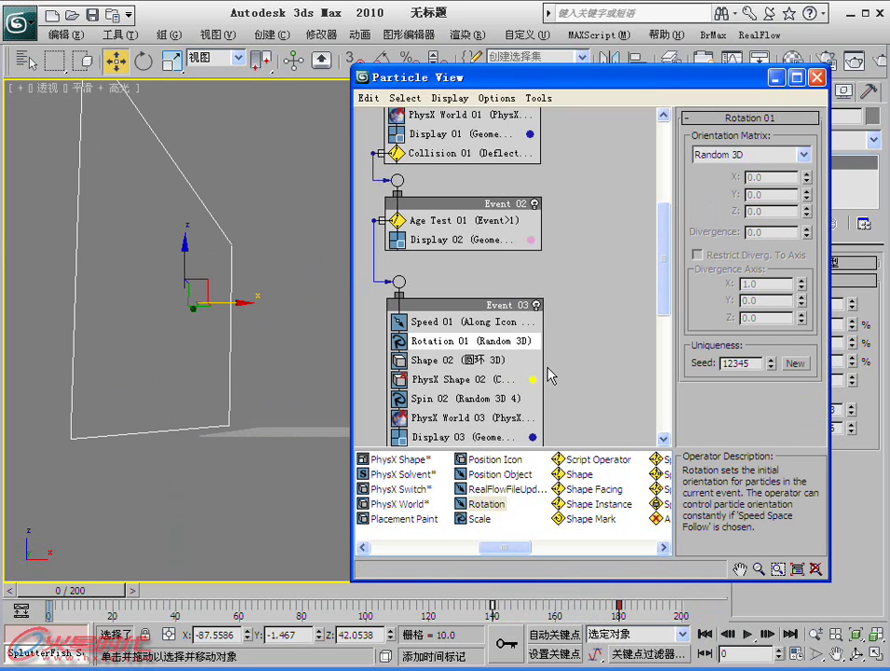
left_click(532, 437)
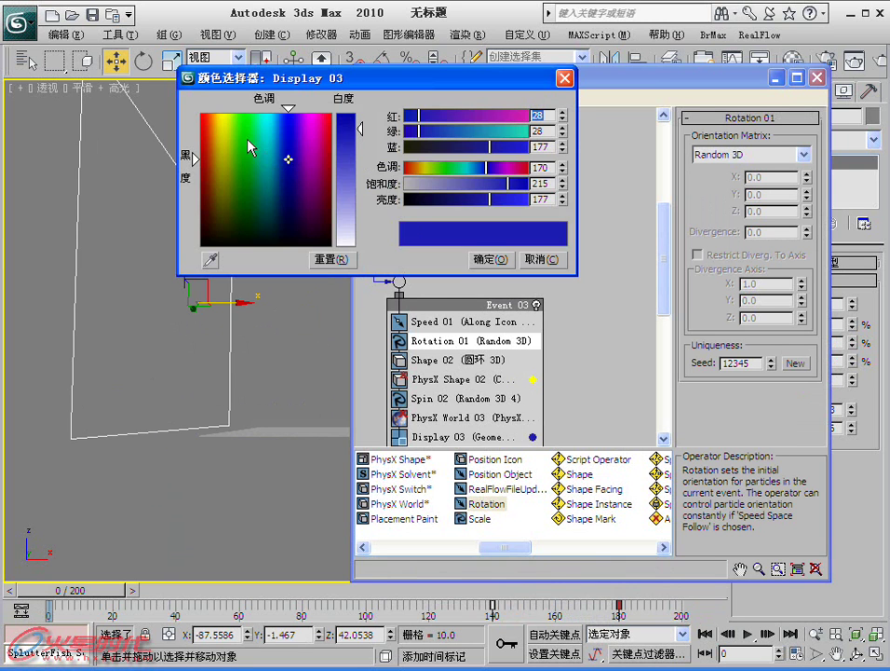
left_click(251, 146)
left_click(498, 257)
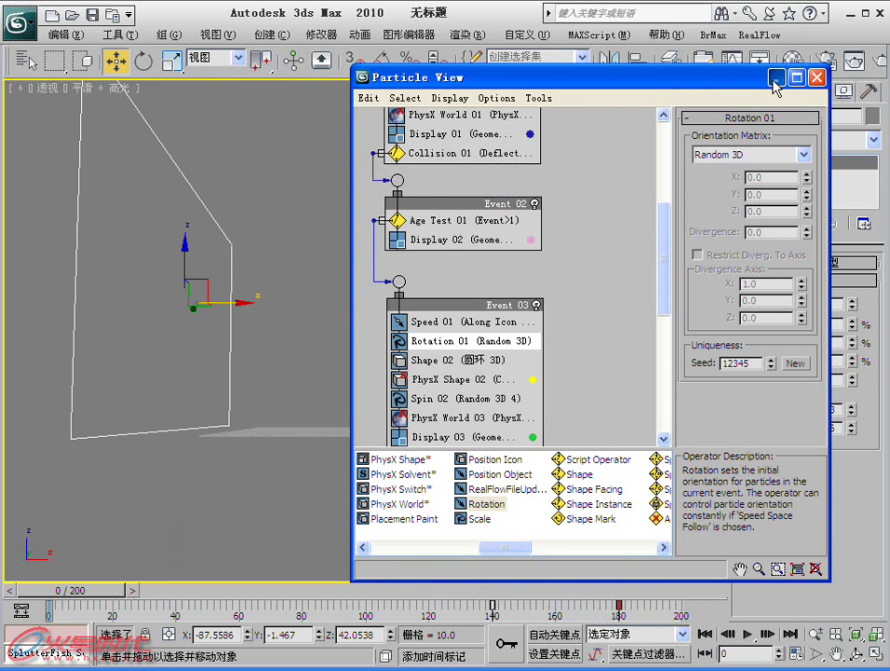
left_click(775, 79)
mouse_move(64, 589)
left_mouse_down()
mouse_move(640, 597)
mouse_move(637, 584)
left_mouse_up()
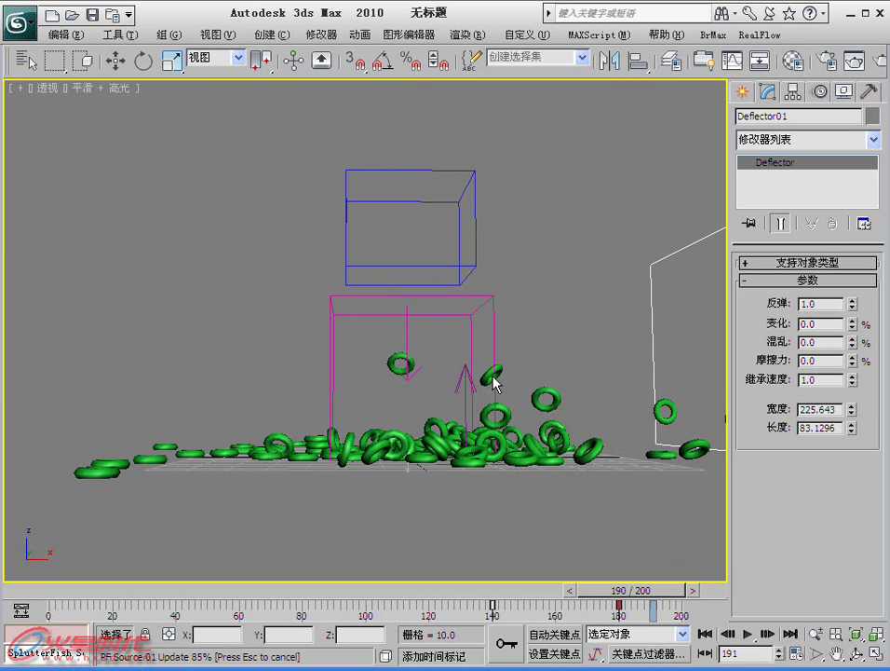
key("End")
key("w")
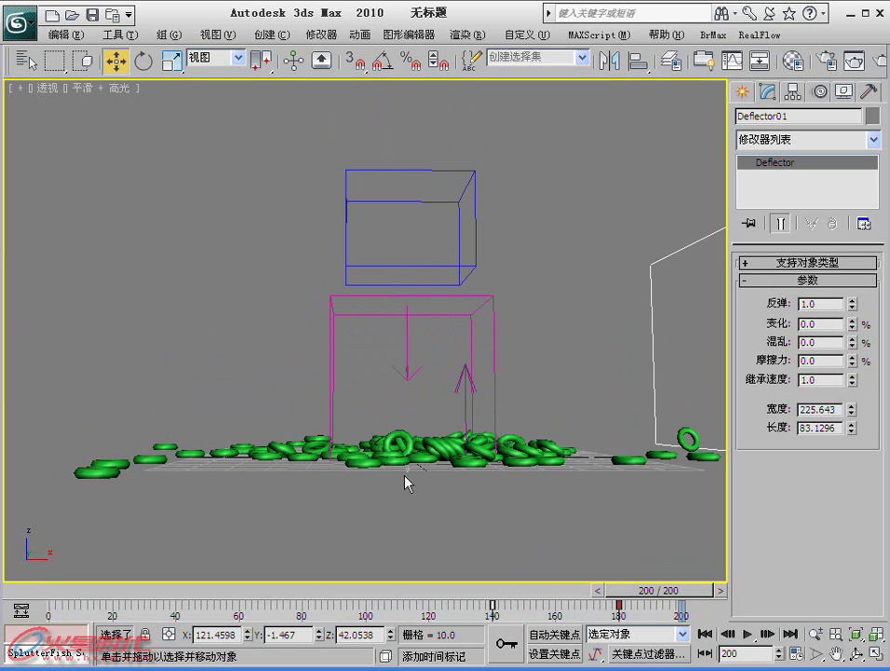